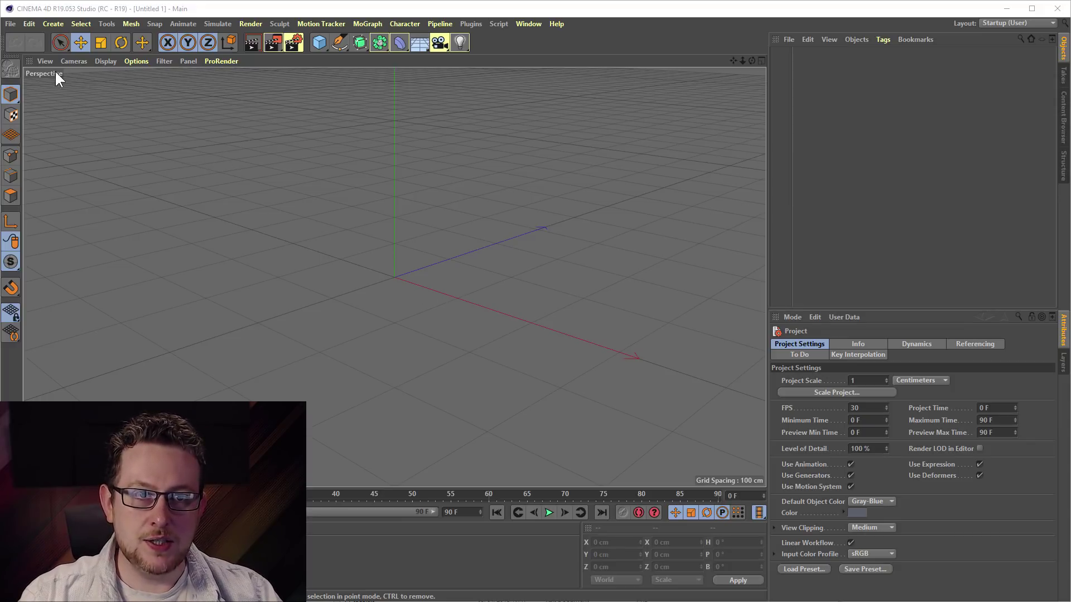
- Open Edit > Preferences on the Interface page and move the window to the screen centre
click(28, 24)
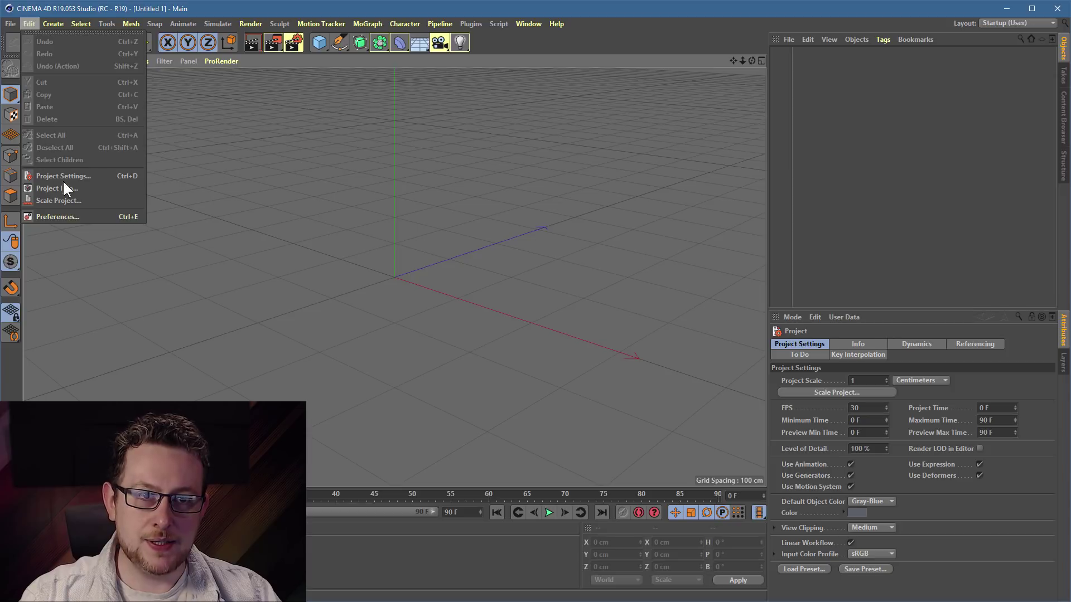
click(73, 217)
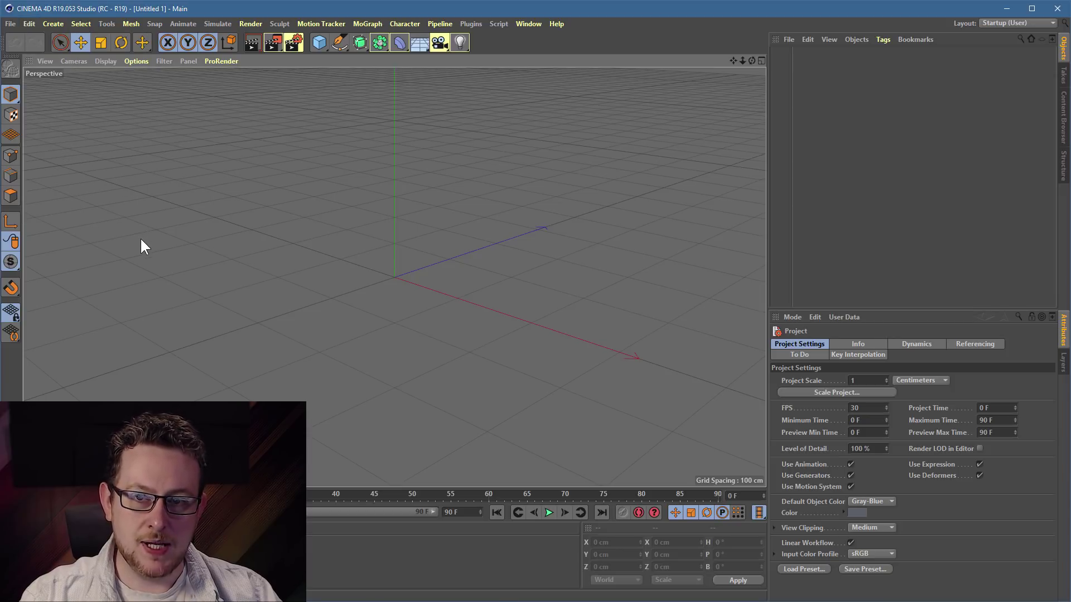
drag(120, 83, 411, 114)
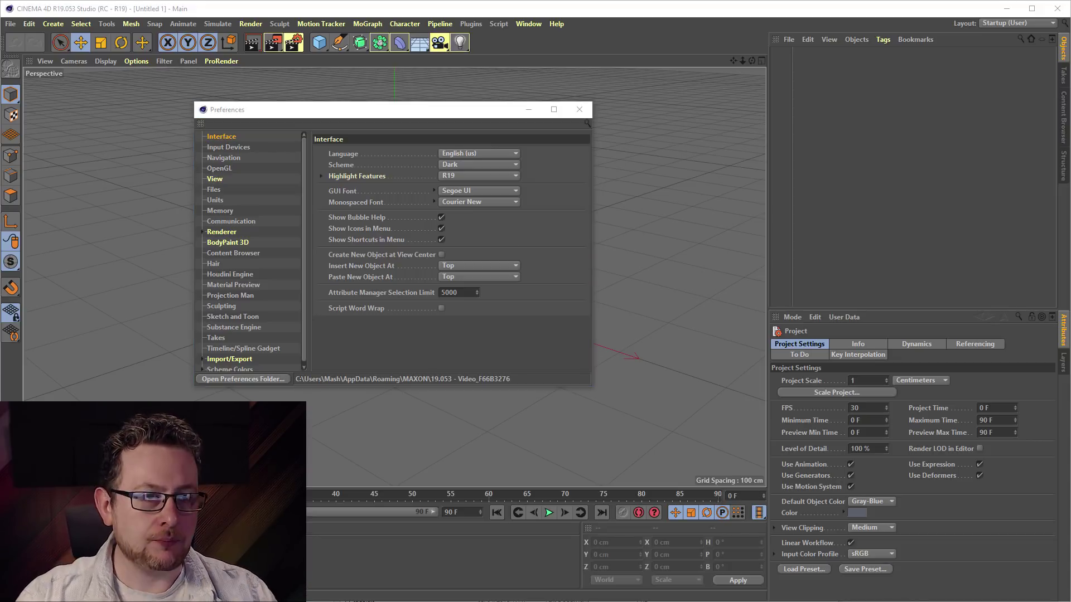
- Set Highlight Features to Off in the Interface preferences and shift the window down-left
click(225, 136)
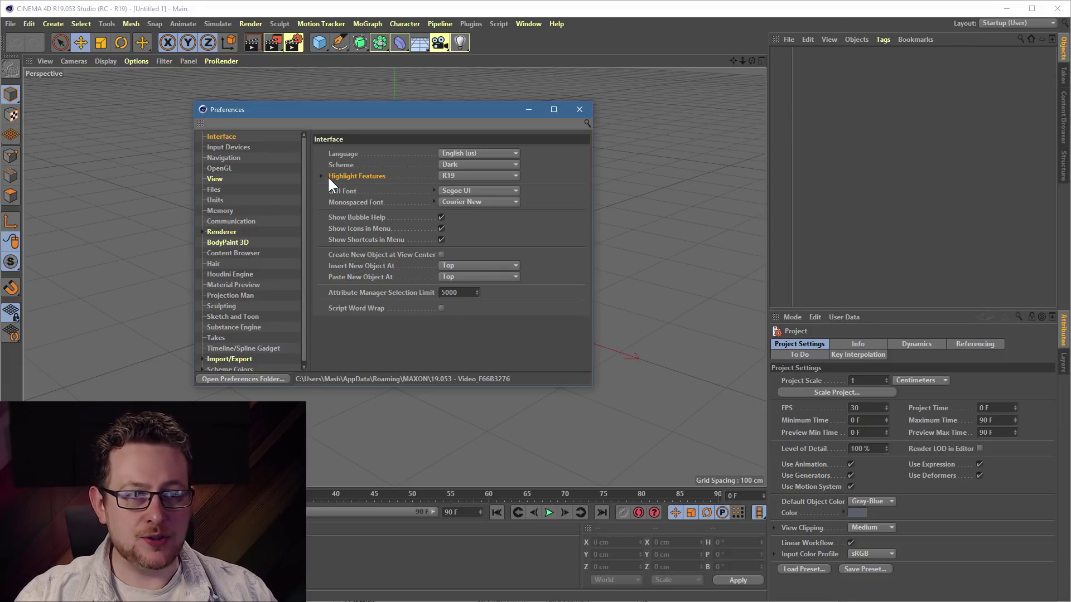
click(450, 176)
click(464, 189)
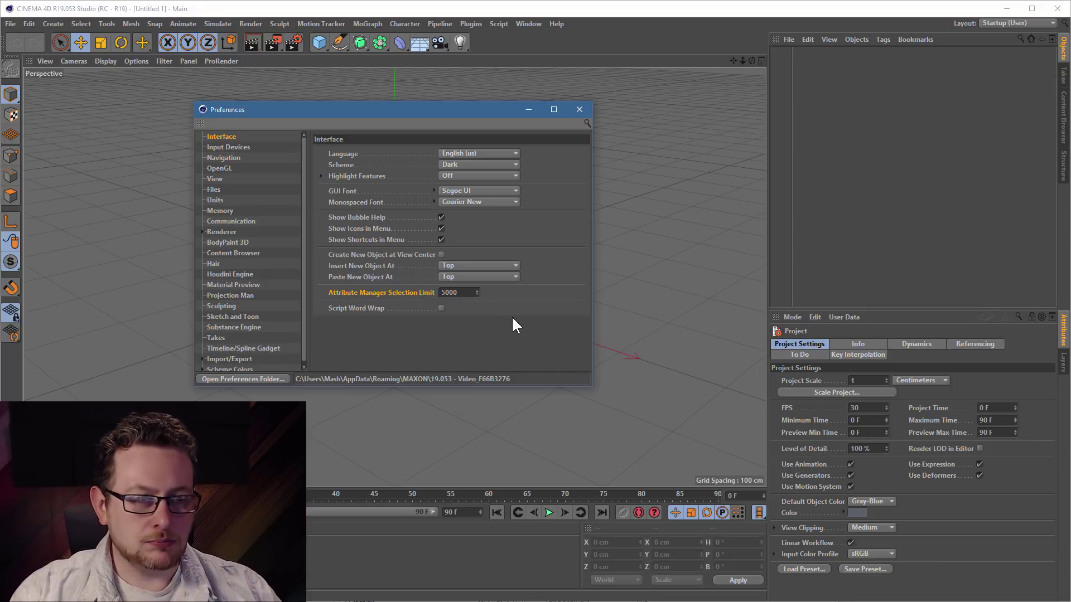
drag(430, 109, 376, 129)
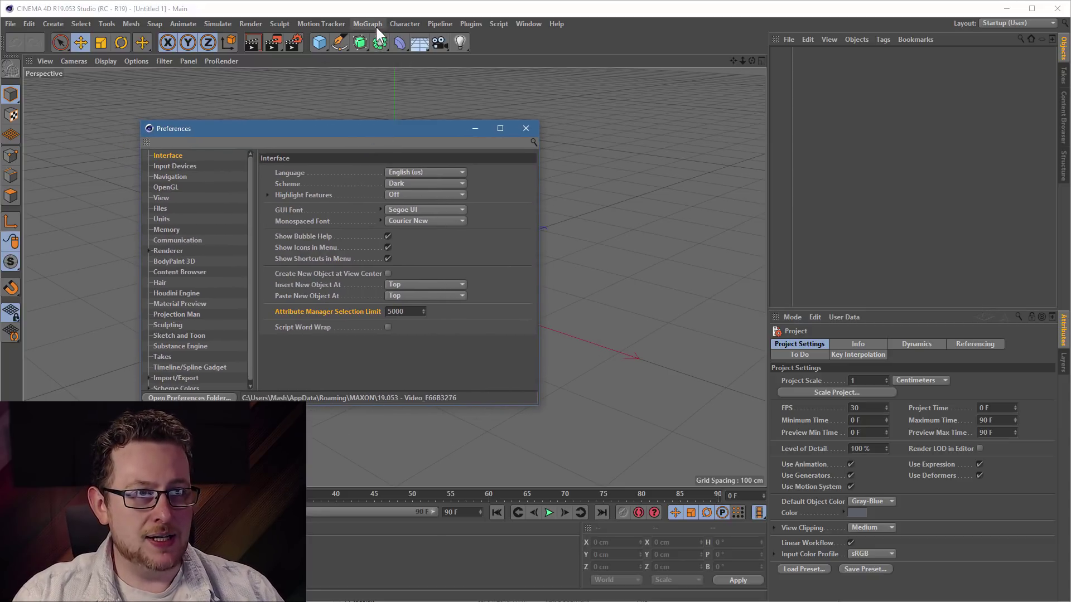
- Create a MoGraph Cloner with a Cube parented under it
click(373, 24)
click(406, 156)
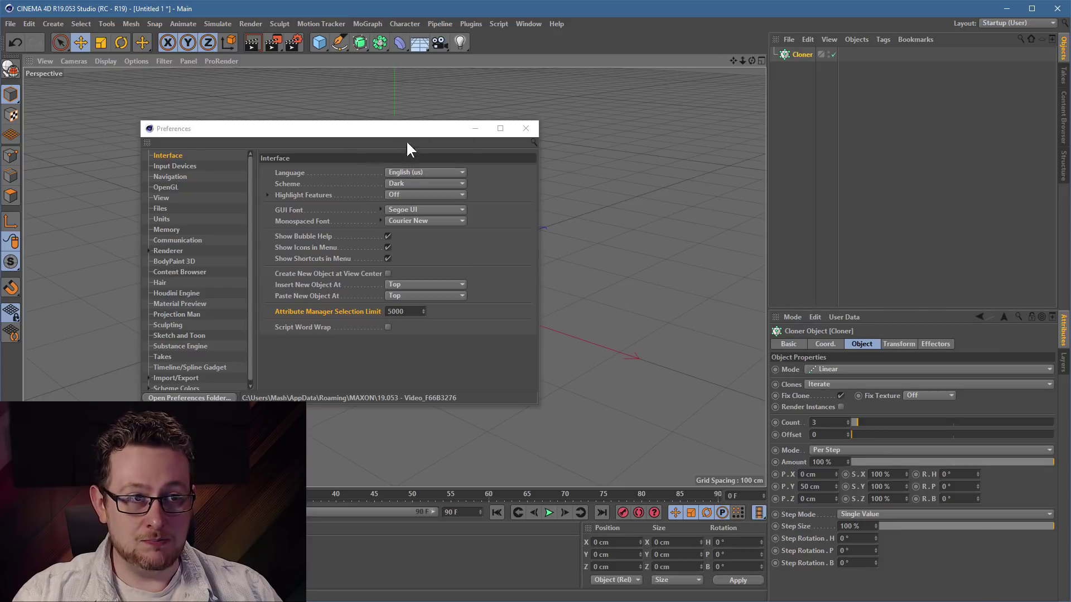
click(319, 42)
drag(796, 51, 798, 69)
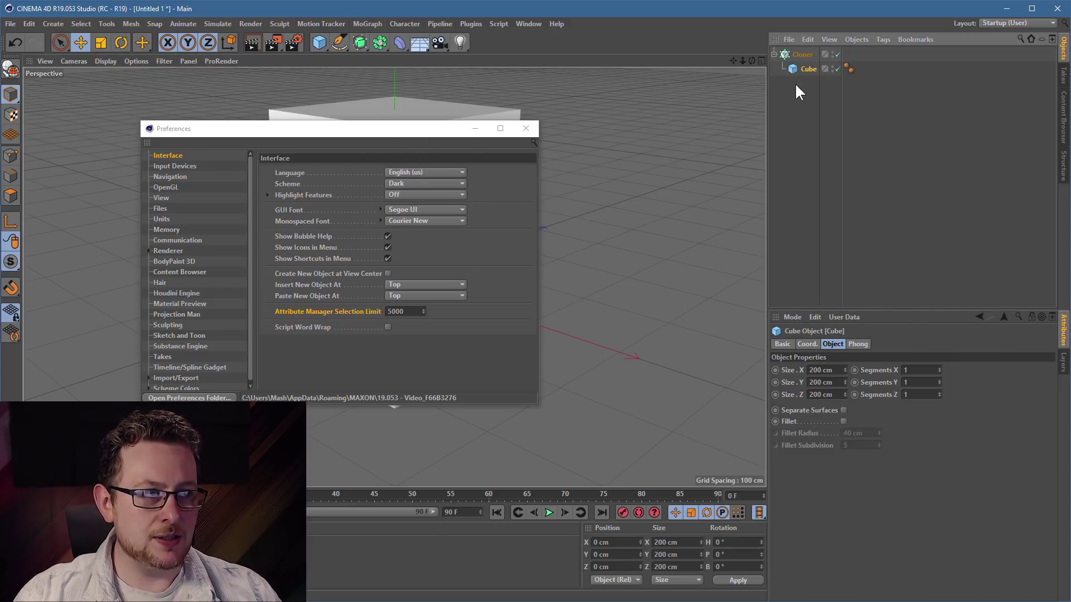
click(807, 57)
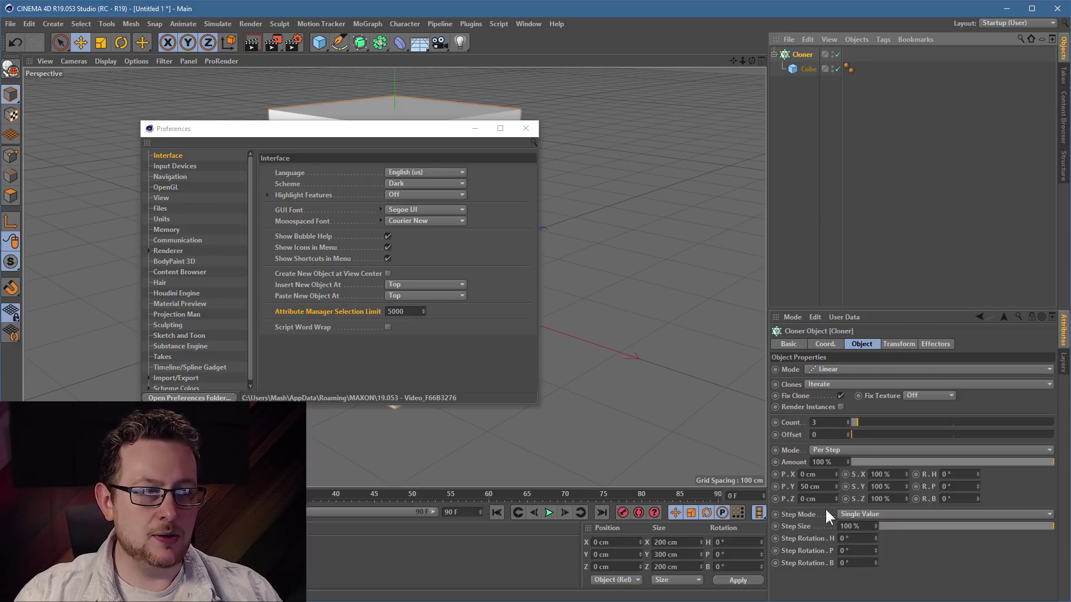
- Set the Cloner's Count to 5000 and P.Y spacing to 0.1 cm
double_click(814, 422)
text(5000)
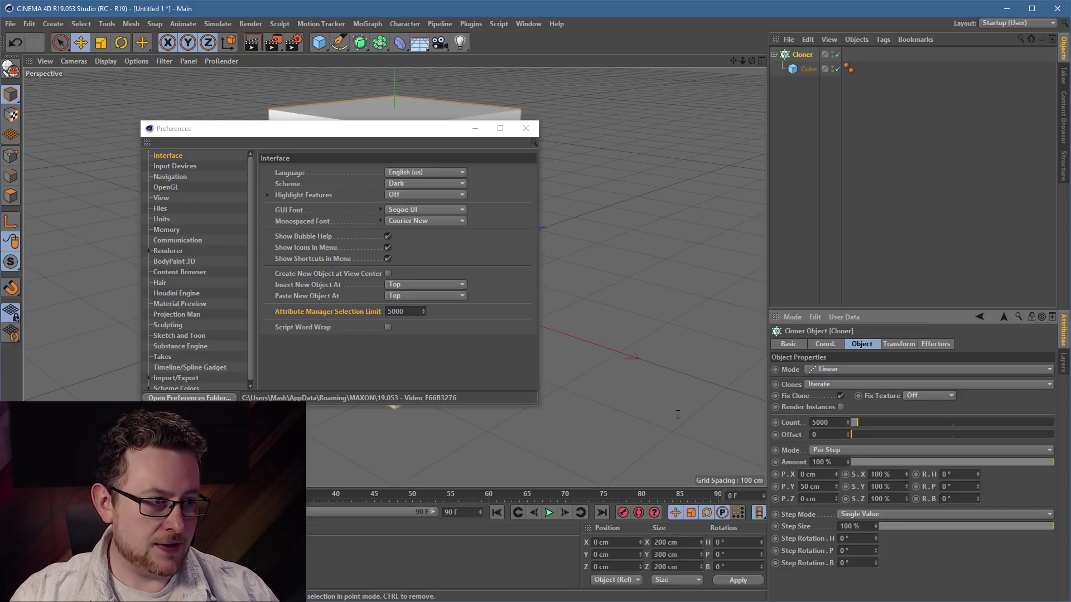
key(Return)
double_click(821, 486)
text(0.1)
key(Return)
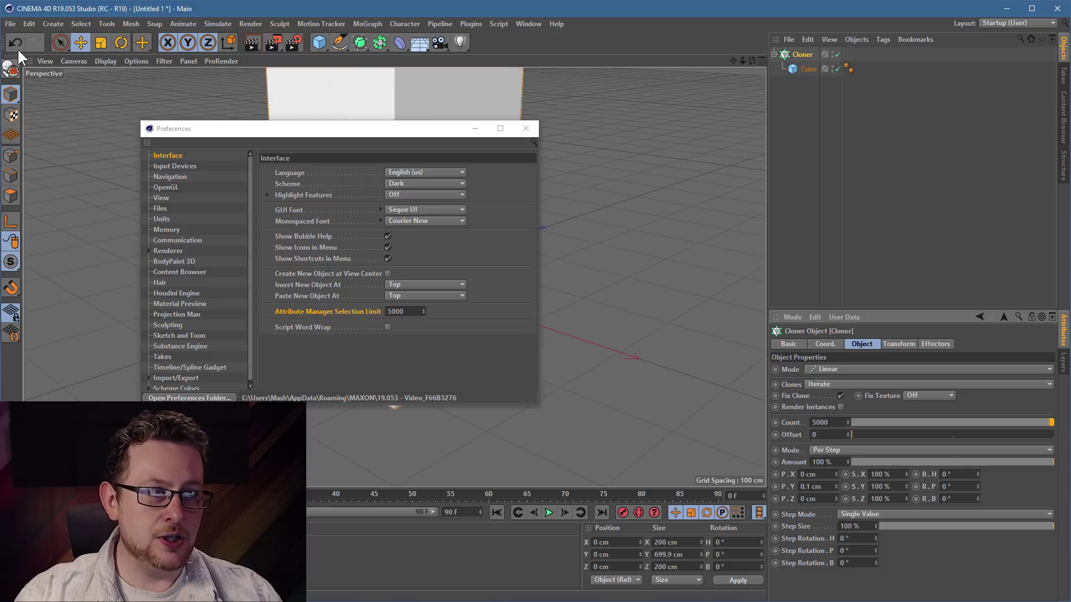
- Make the Cloner editable, expand its group to free the cubes, and delete the empty Cloner
click(11, 67)
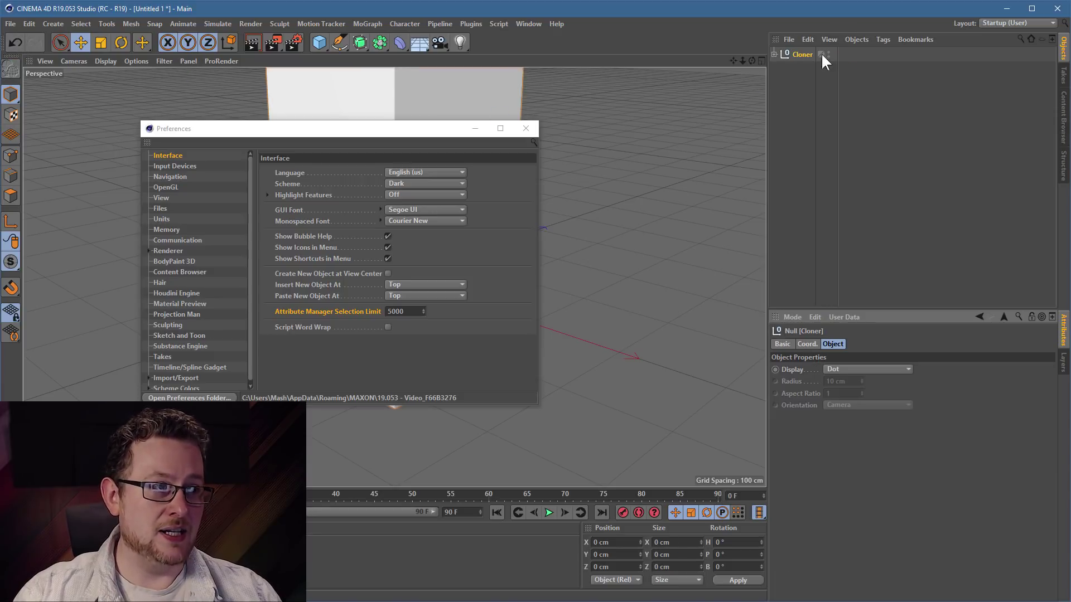
click(774, 54)
key(ctrl+a)
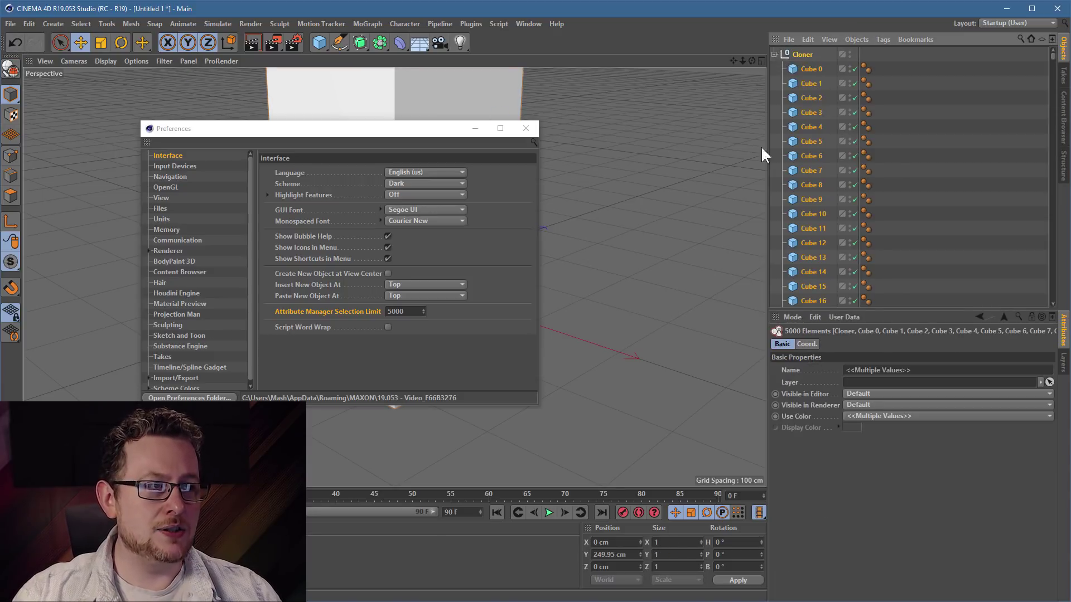
click(830, 38)
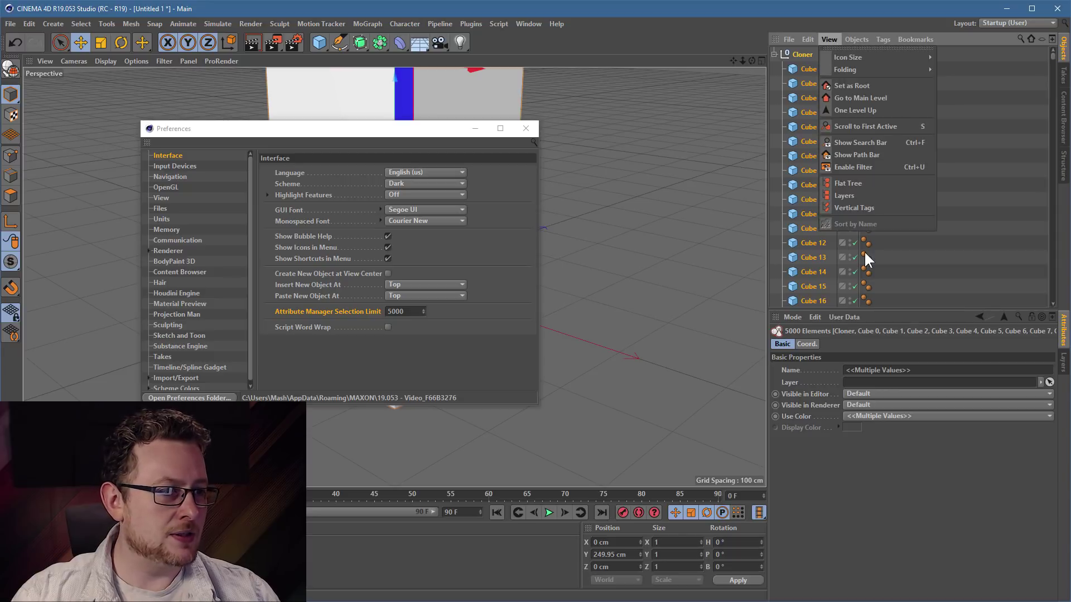
click(856, 39)
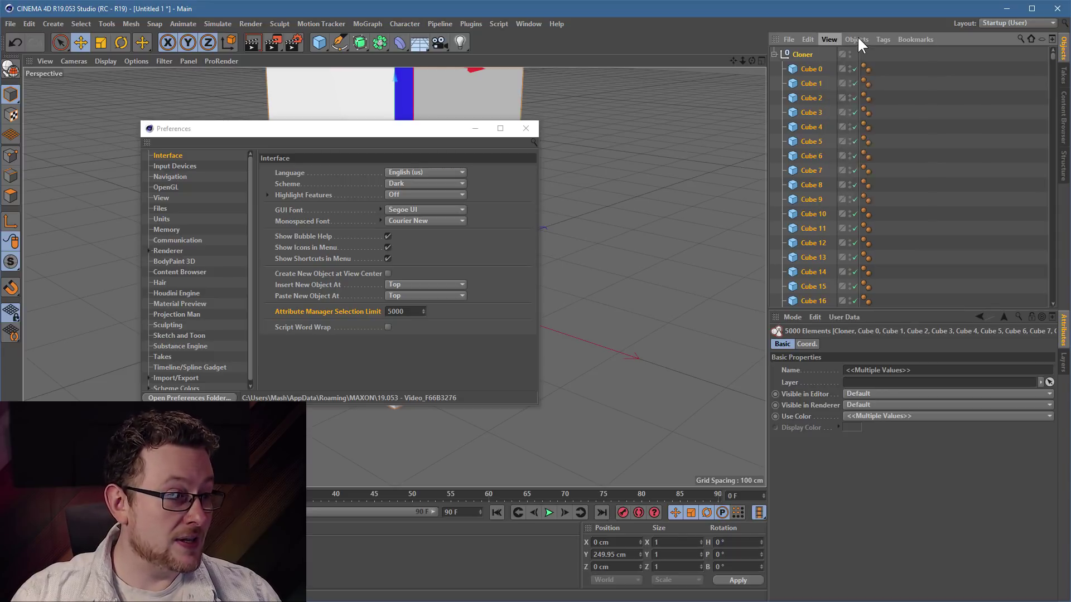
click(880, 179)
click(794, 55)
key(Delete)
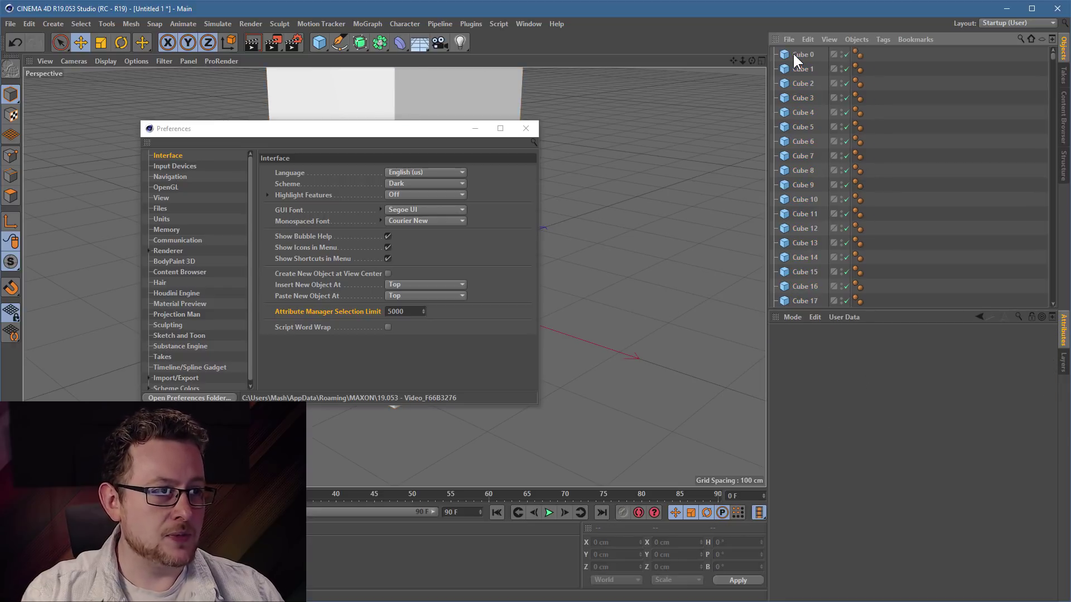
click(798, 54)
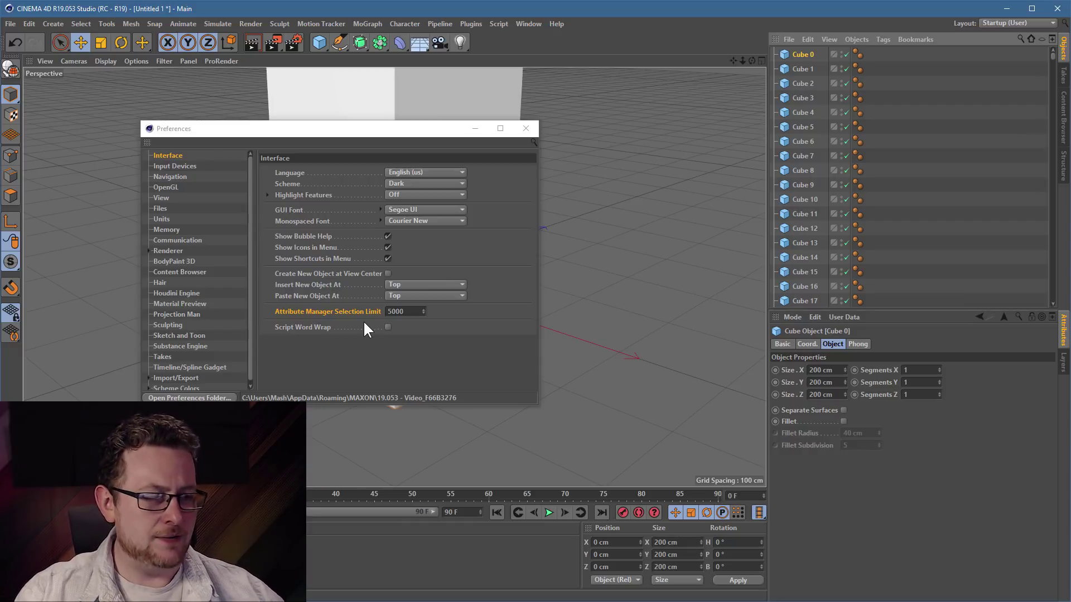
- Reset Cube 4999's Position Y to zero and move it right of the column
drag(351, 126, 339, 416)
click(357, 296)
drag(1053, 56, 1053, 299)
click(822, 300)
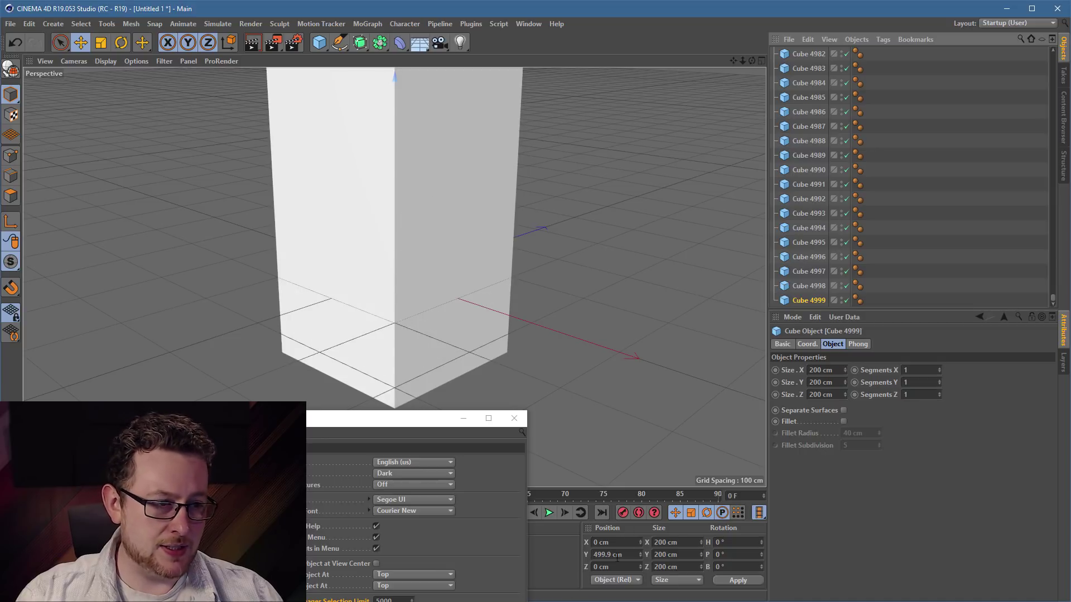
right_click(641, 555)
drag(435, 273, 701, 261)
- Add a new cube, move it to the left, and select all cubes
click(320, 42)
drag(570, 174, 281, 187)
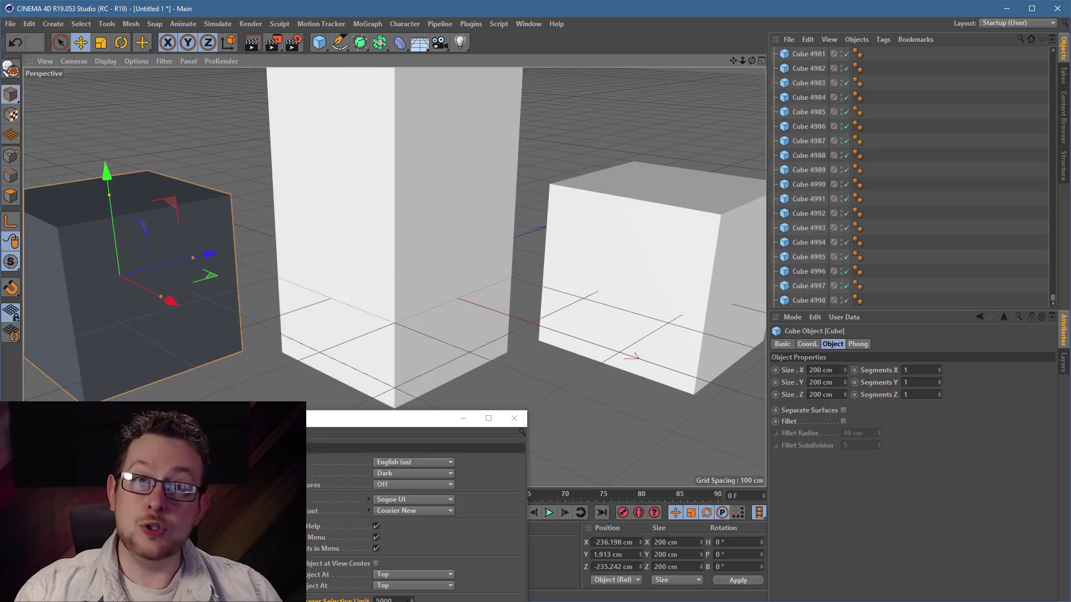
click(815, 171)
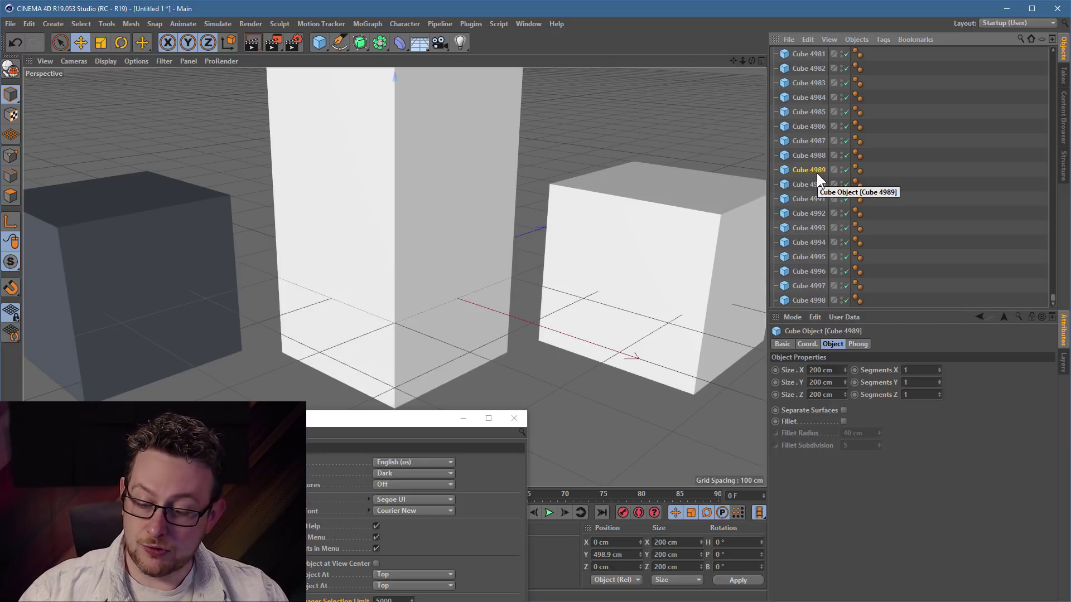
key(ctrl+a)
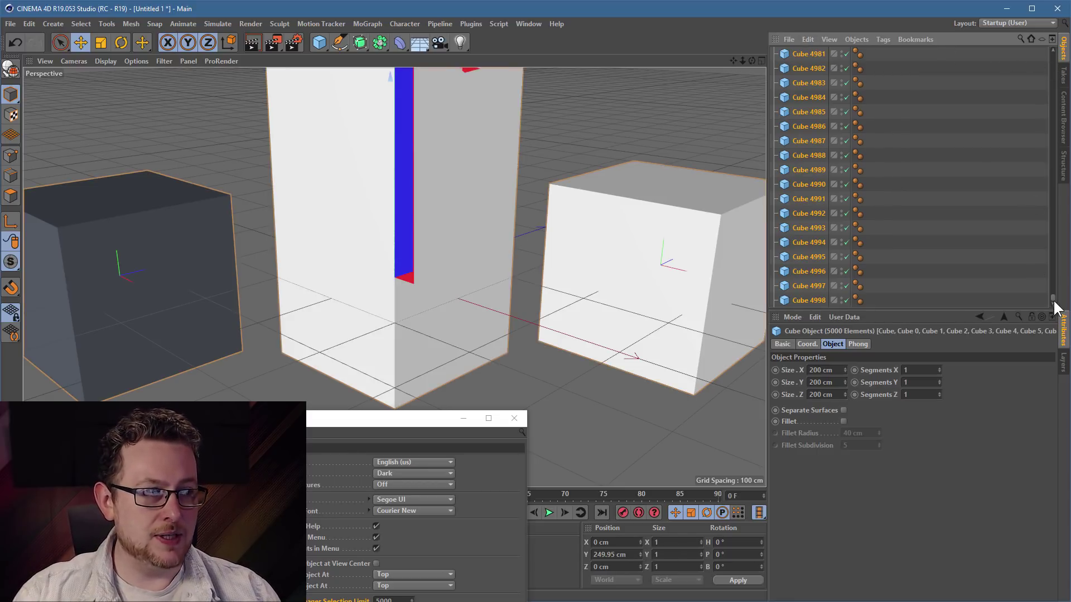
drag(1053, 298, 1006, 3)
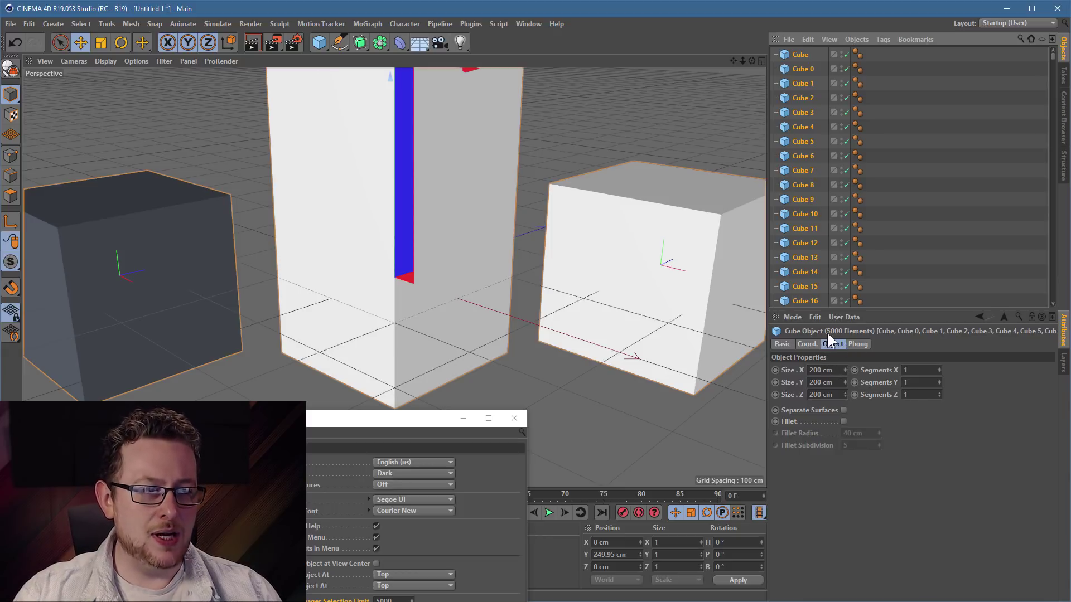
- Give all selected cubes Size Y 200 cm and Size Z 20 cm, then recentre Preferences
click(839, 382)
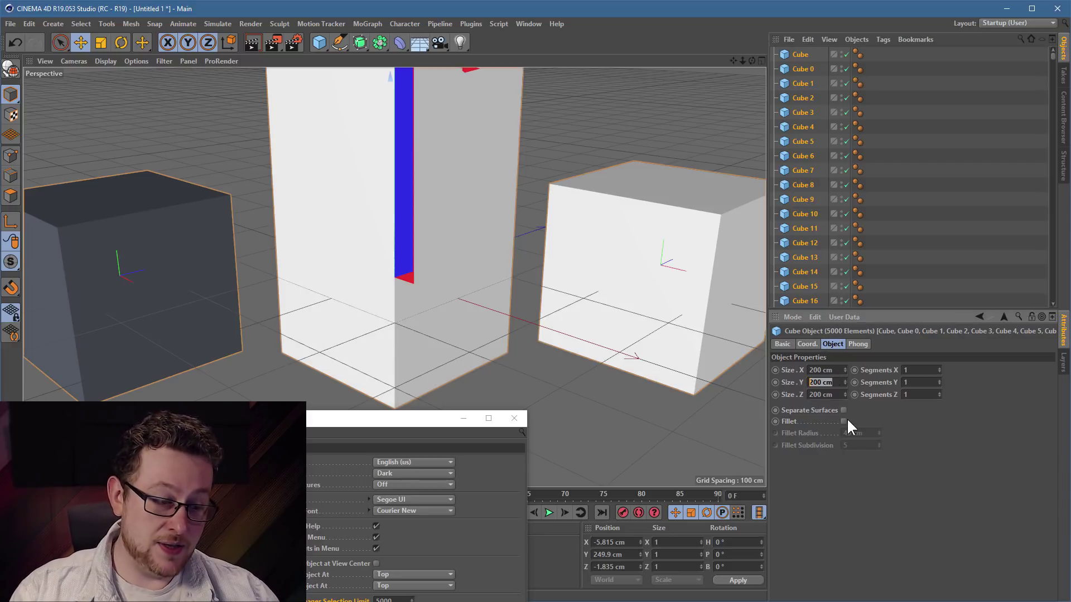
text(20)
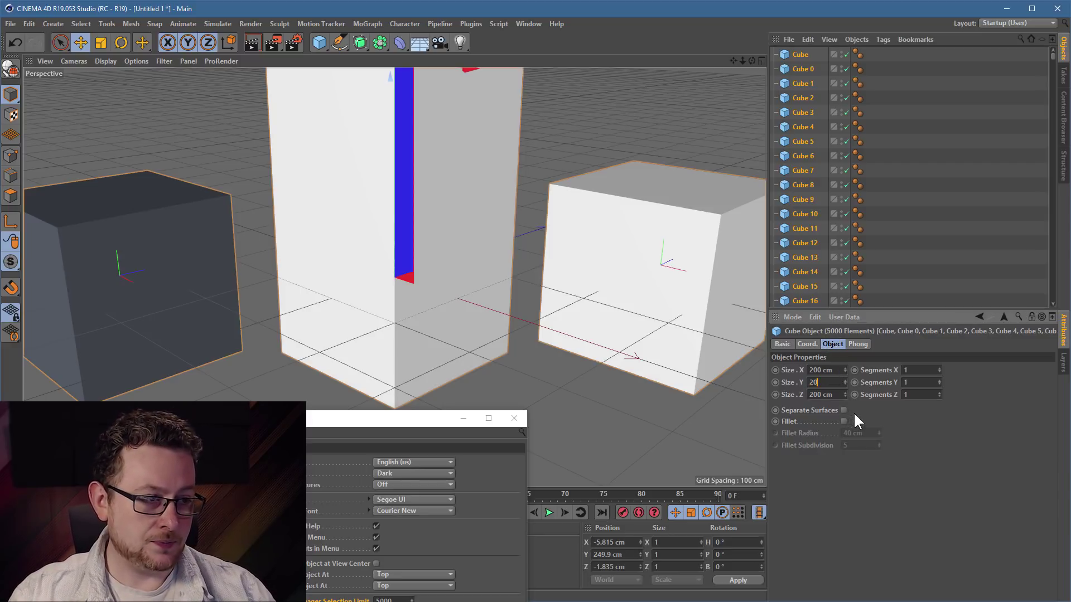
text(0)
key(Tab)
text(20)
key(Return)
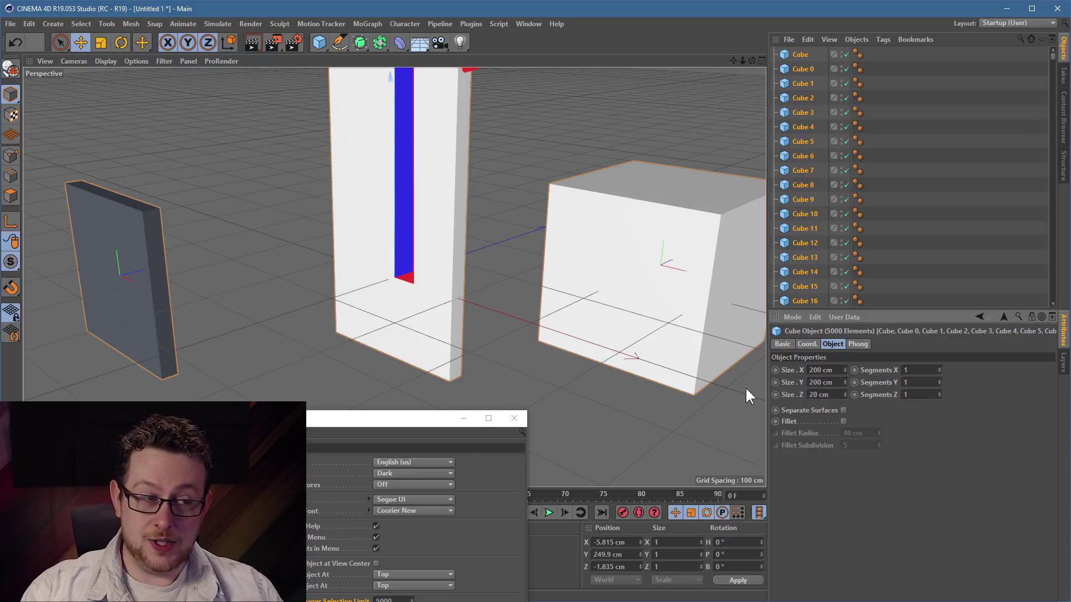
drag(1047, 50, 1041, 307)
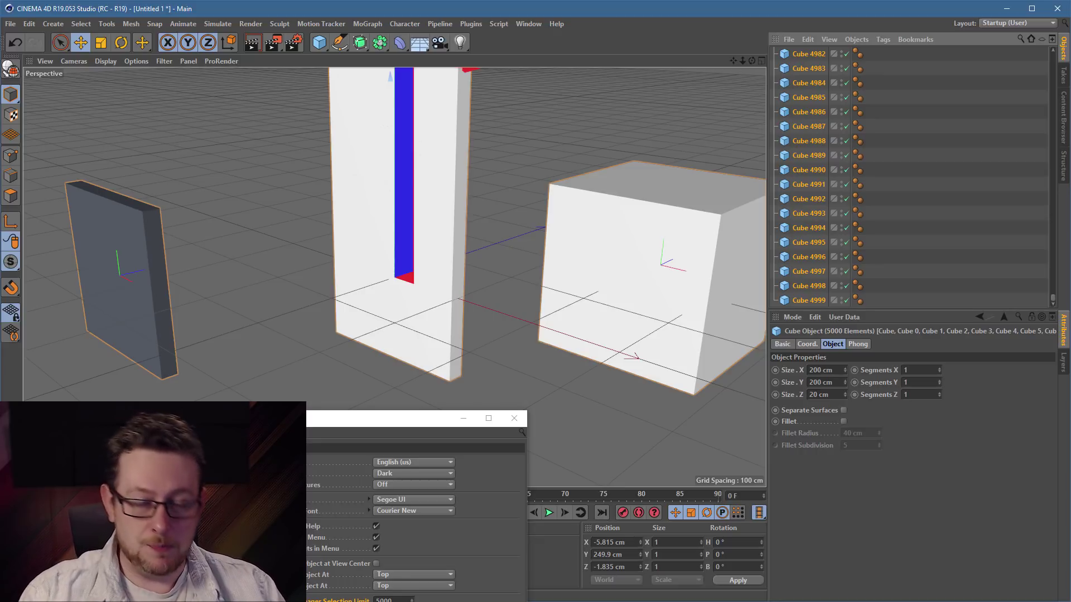
drag(353, 422, 413, 213)
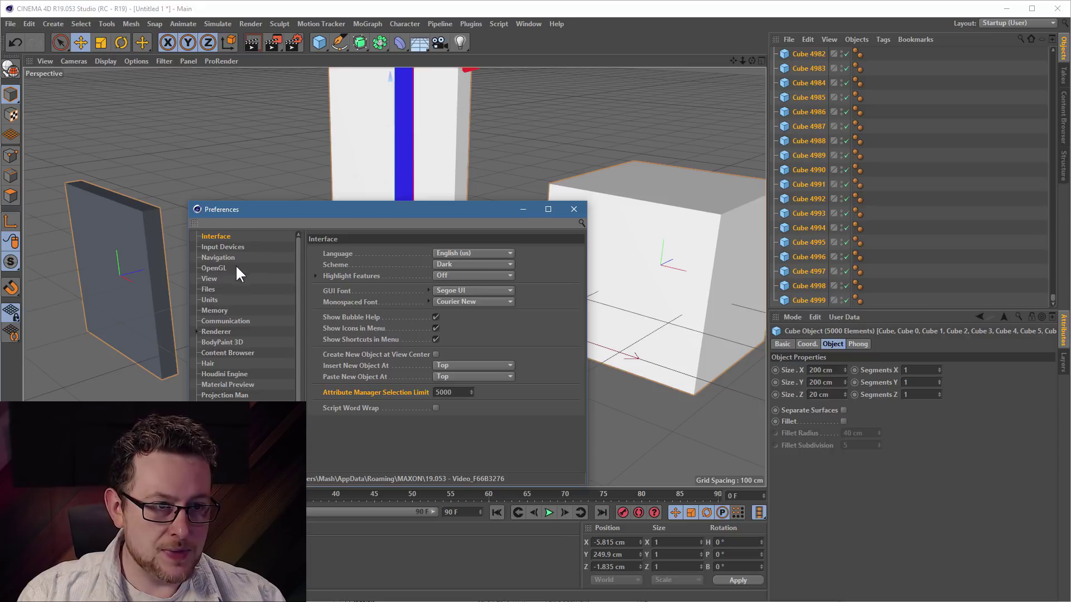
- Show the Navigation preferences and start a new scene containing a Figure object
click(213, 257)
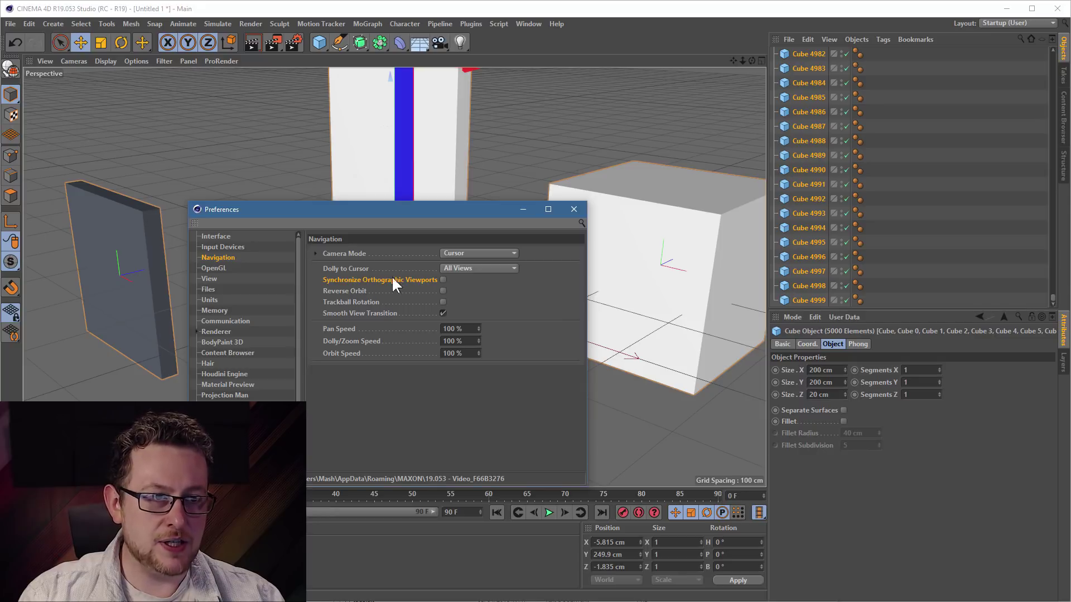
drag(364, 216, 650, 318)
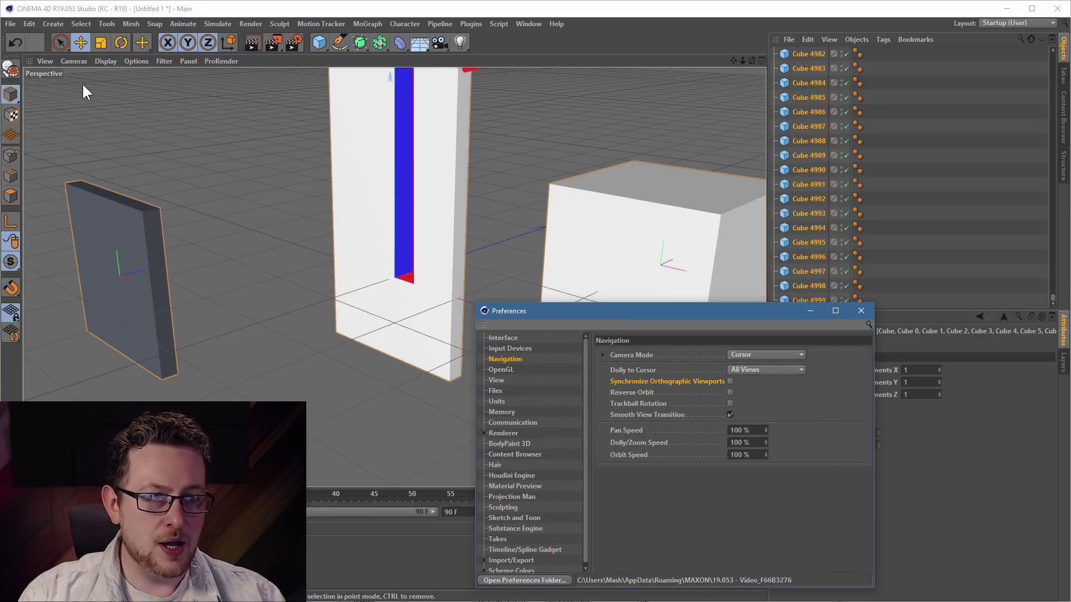
click(18, 24)
click(35, 44)
drag(320, 41, 493, 116)
alt+right_drag(412, 164, 519, 117)
alt+middle_drag(363, 189, 404, 216)
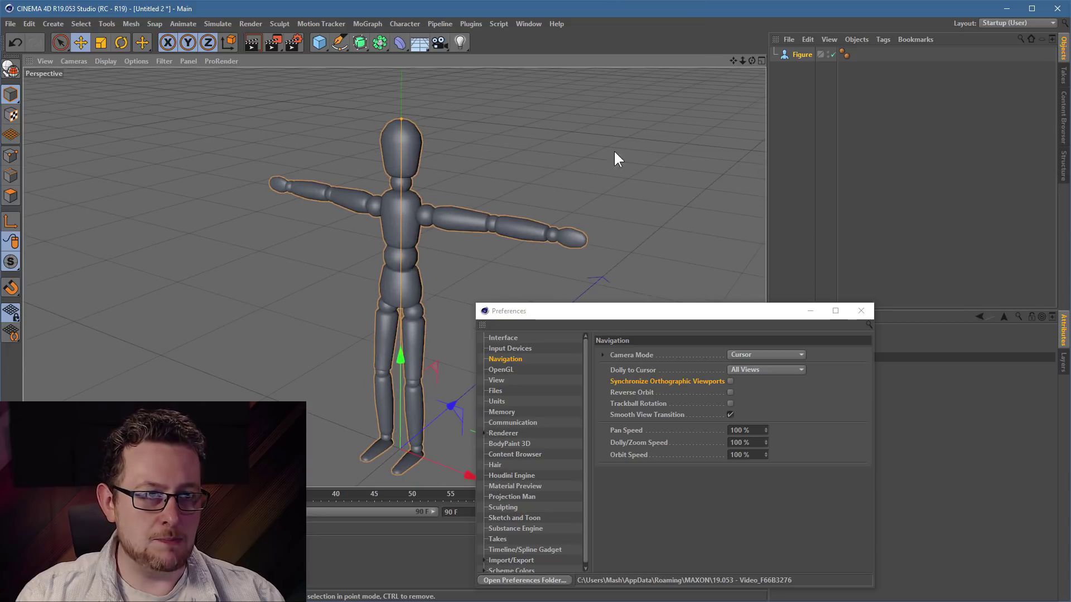
- Switch to four views and frame the figure in the Right, Front and Top views
middle_click(550, 167)
key(s)
key(s)
key(s)
drag(626, 311, 800, 306)
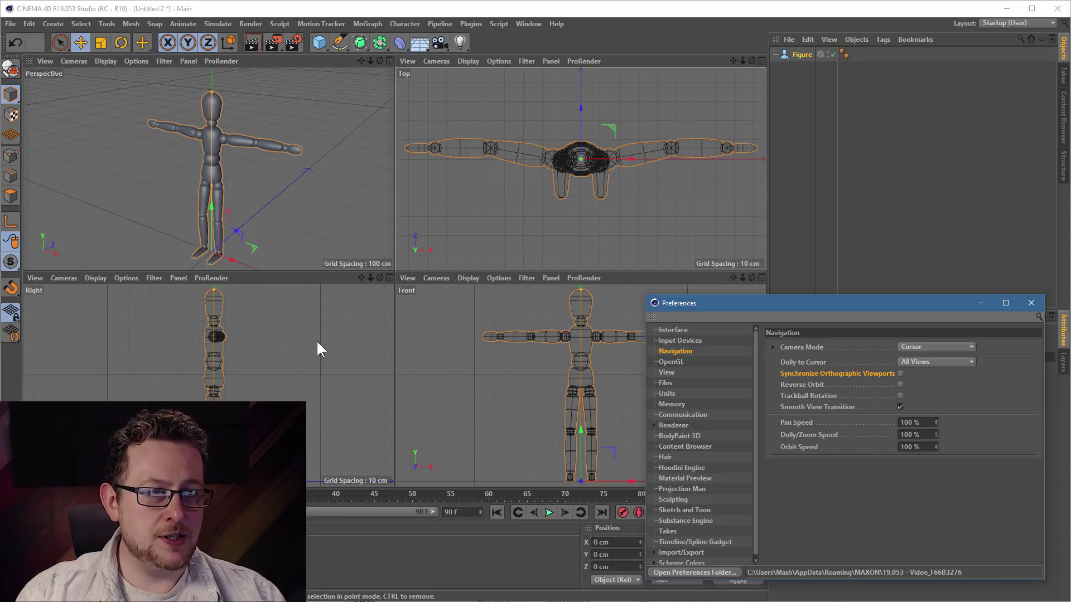
- Turn on Synchronize Orthographic Viewports in the Navigation preferences
alt+right_drag(211, 378, 251, 361)
alt+drag(250, 361, 214, 368)
drag(729, 302, 526, 189)
click(696, 260)
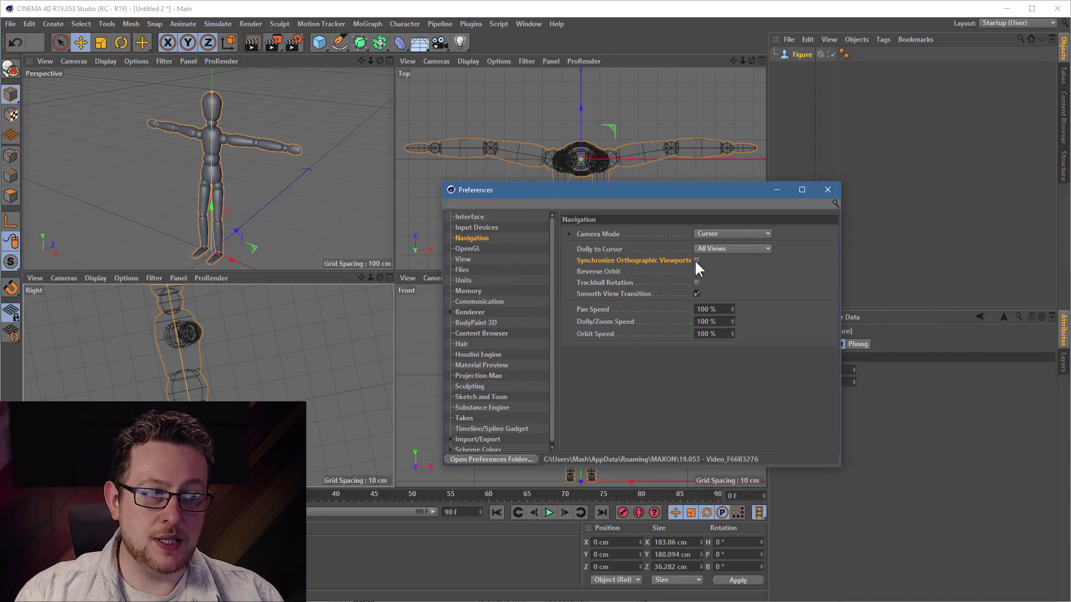
- Pan and zoom the Top, Right and Front views to confirm they move together
drag(520, 192, 740, 319)
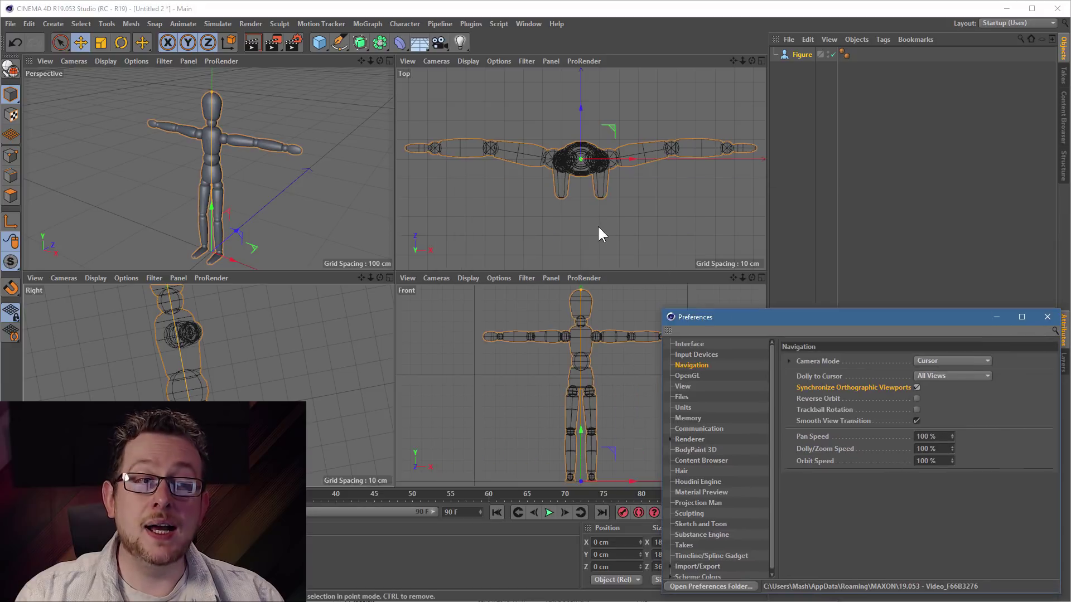
alt+middle_drag(603, 206, 636, 228)
alt+right_drag(635, 229, 478, 358)
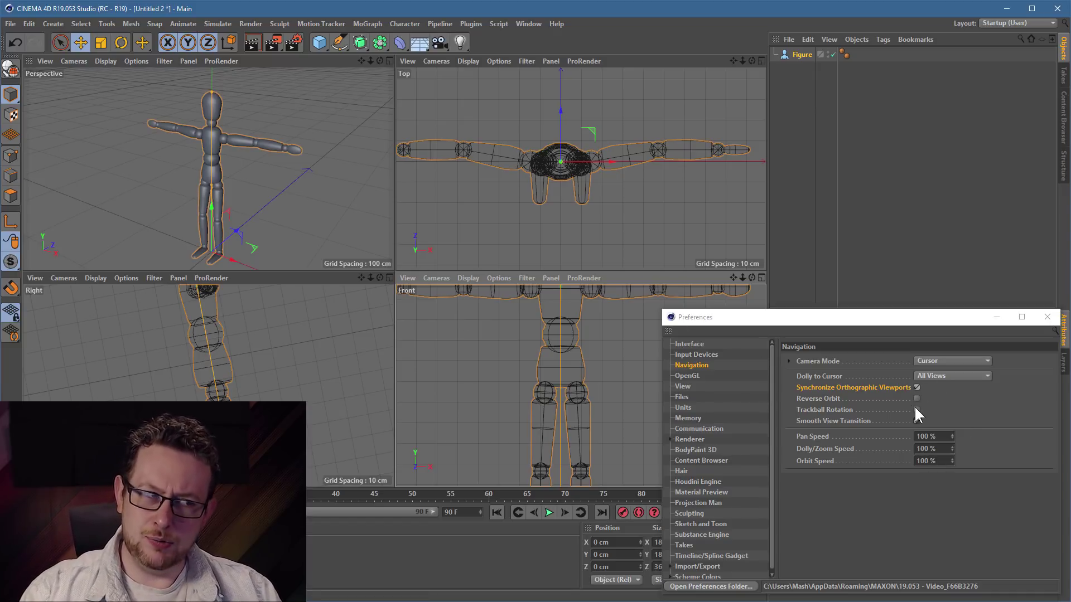
scroll(564, 334, up, 8)
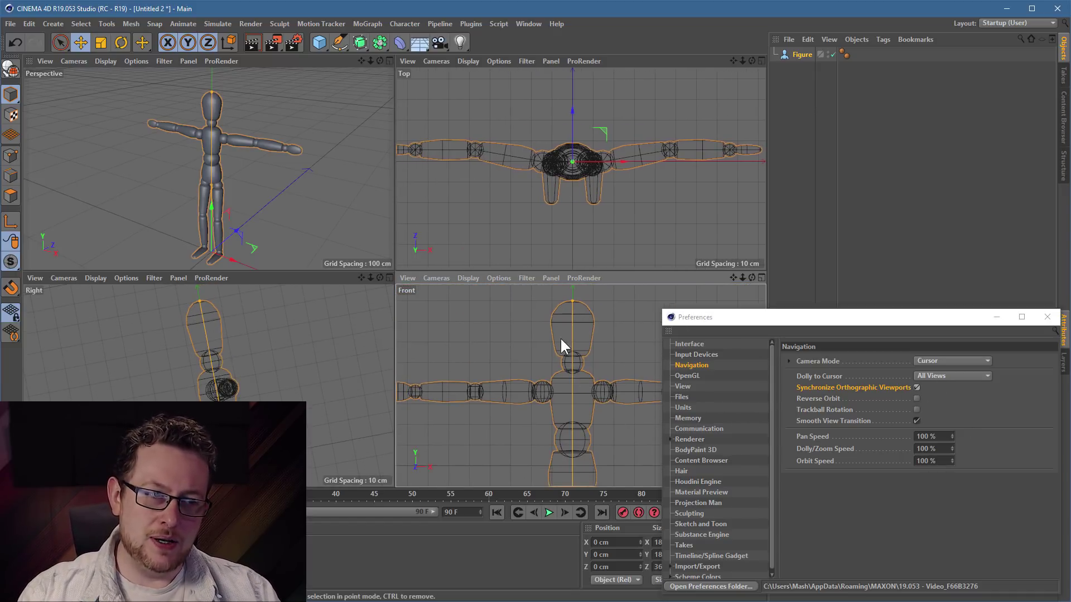
scroll(550, 396, up, 6)
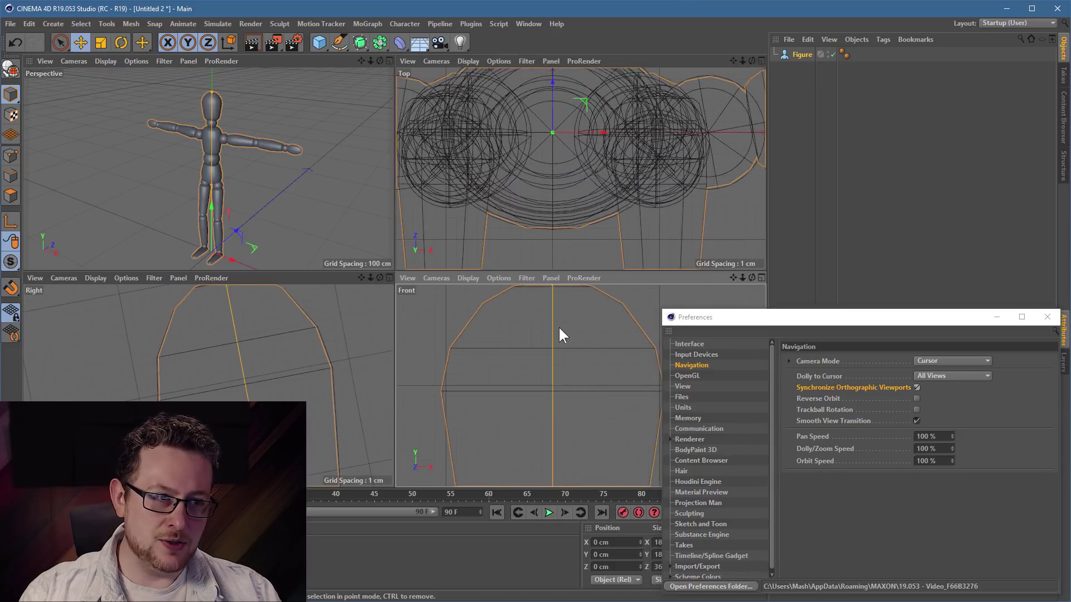
scroll(551, 378, up, 2)
scroll(551, 379, down, 7)
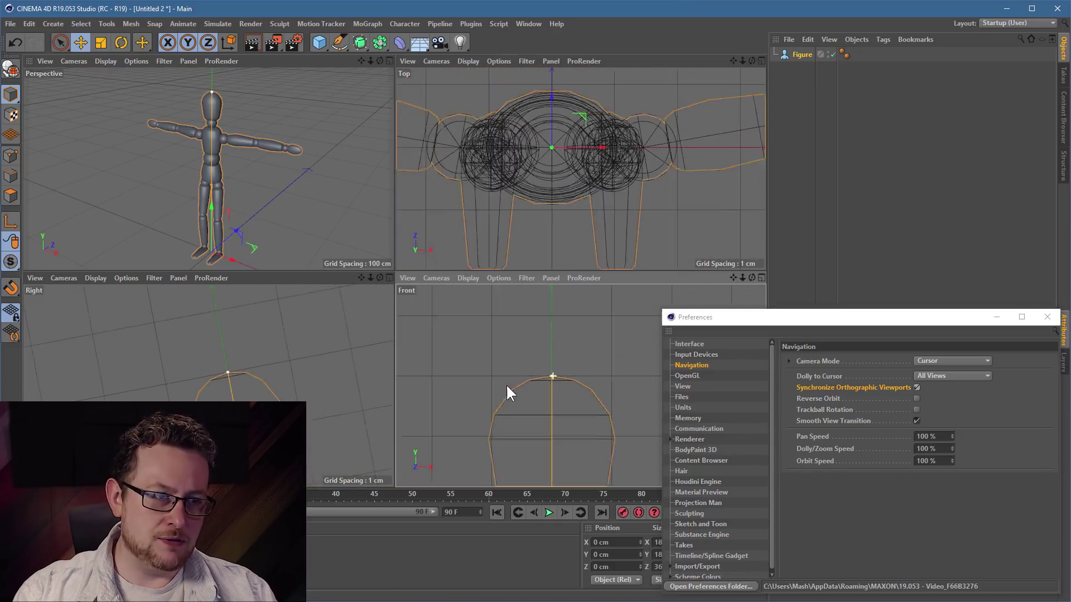
alt+middle_drag(547, 175, 755, 194)
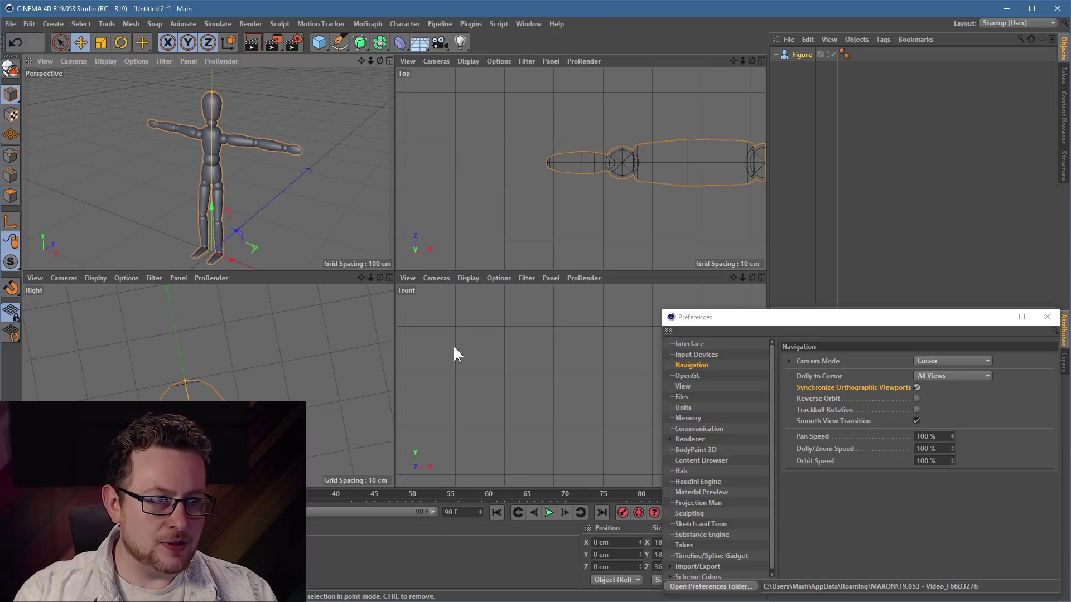
alt+middle_drag(208, 385, 209, 158)
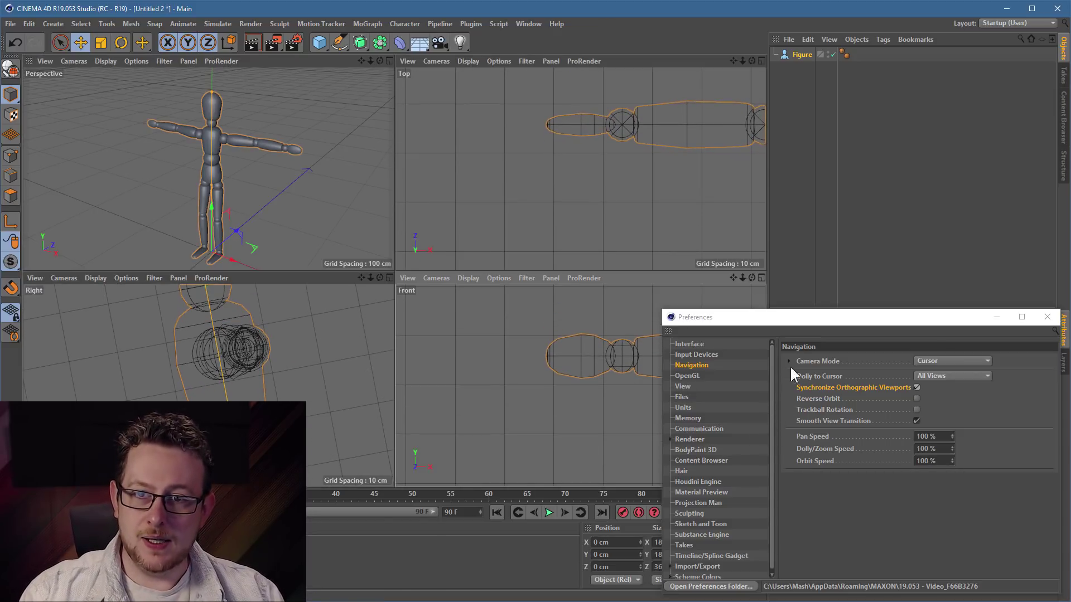
drag(896, 328, 515, 168)
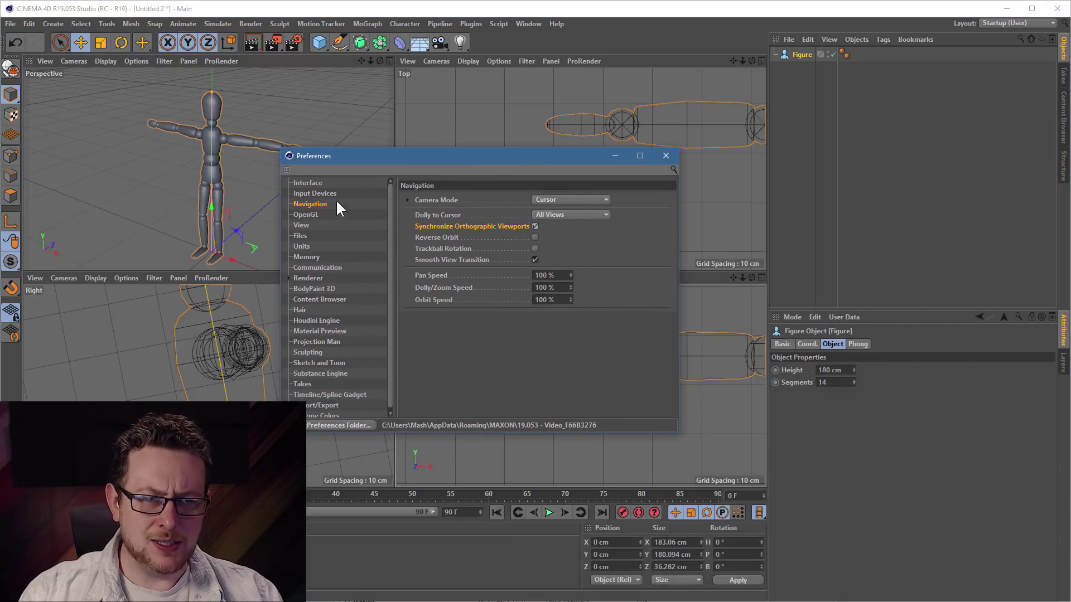
- On the OpenGL preferences page, try Anti-Aliasing None, then restore it to 4
click(308, 216)
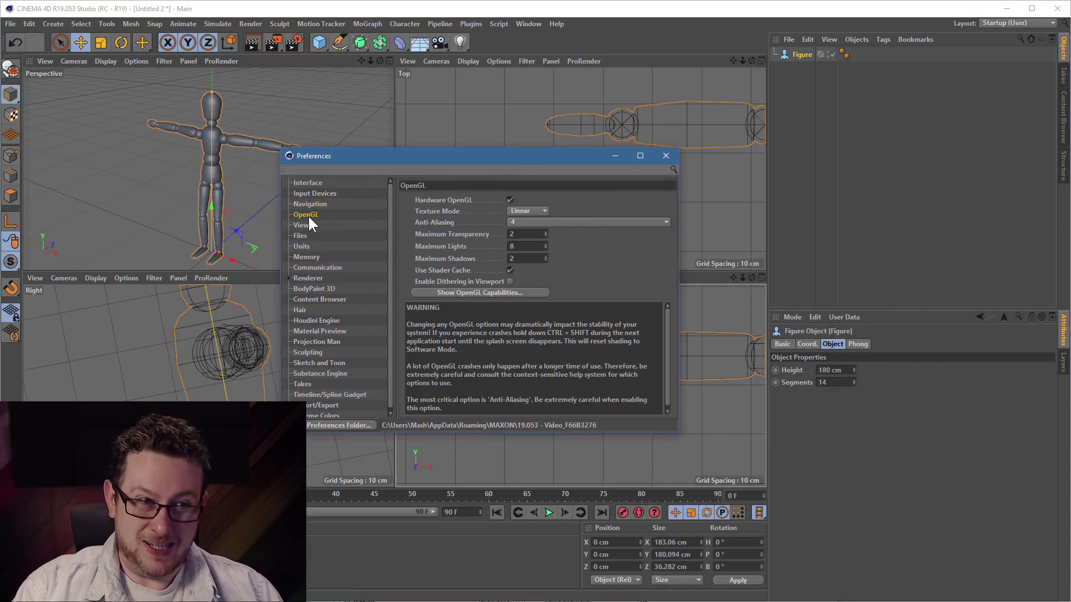
drag(352, 161, 483, 175)
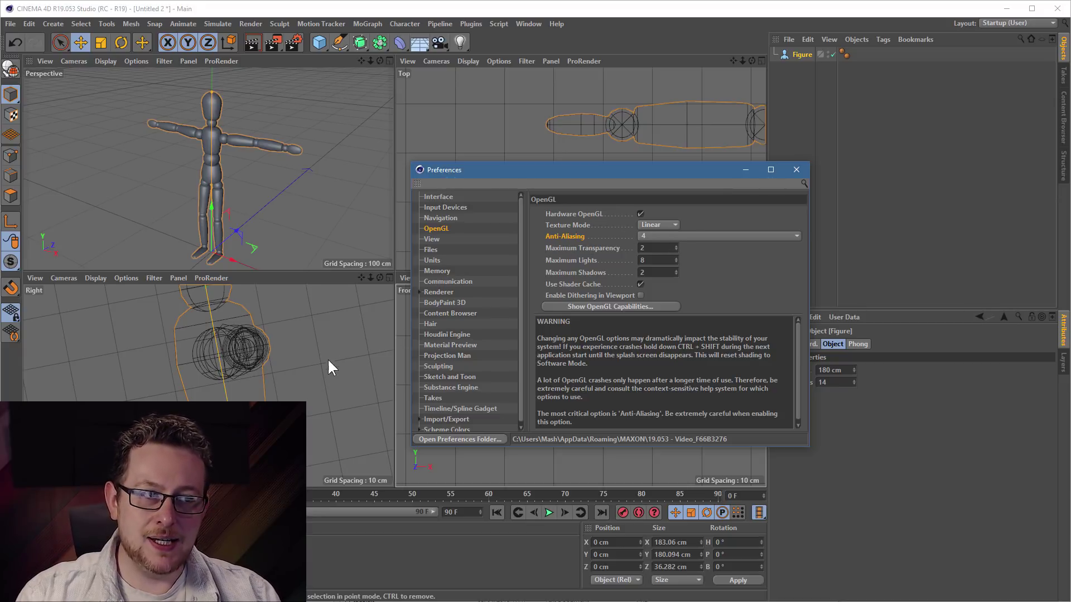
click(664, 239)
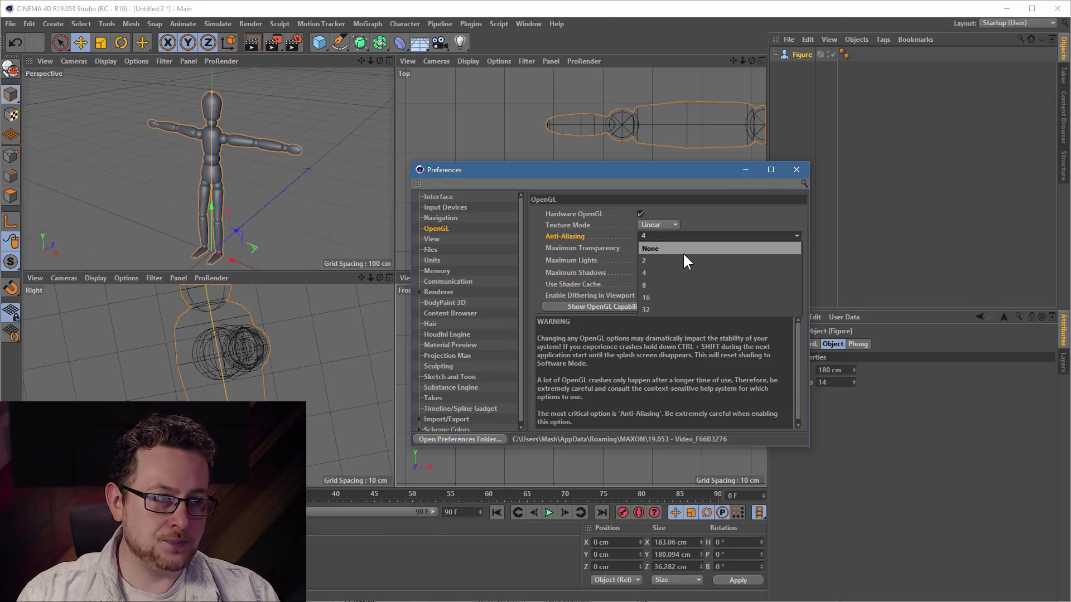
click(682, 252)
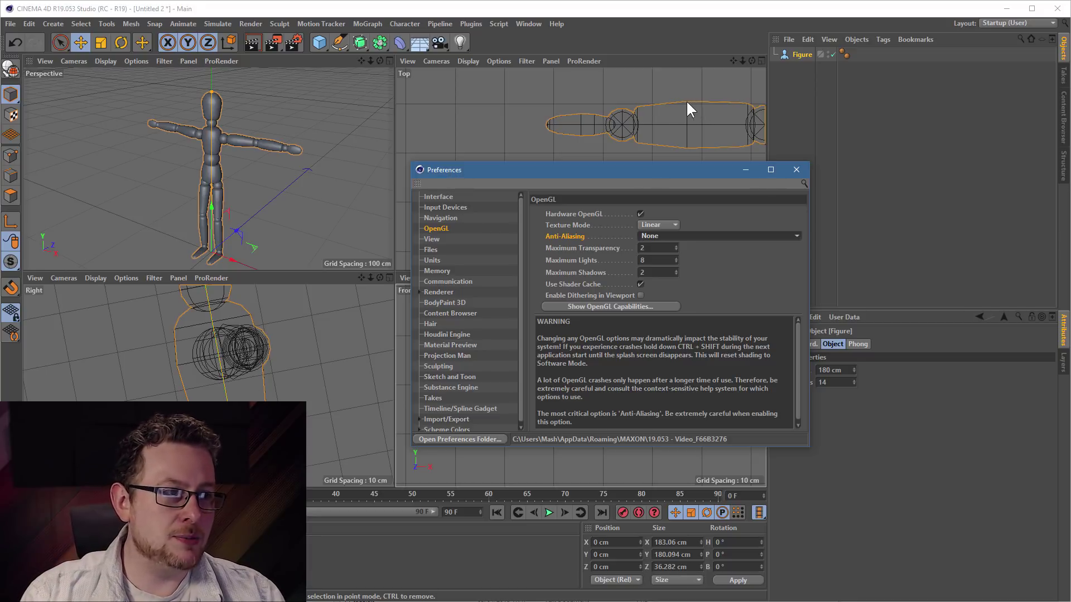
click(672, 234)
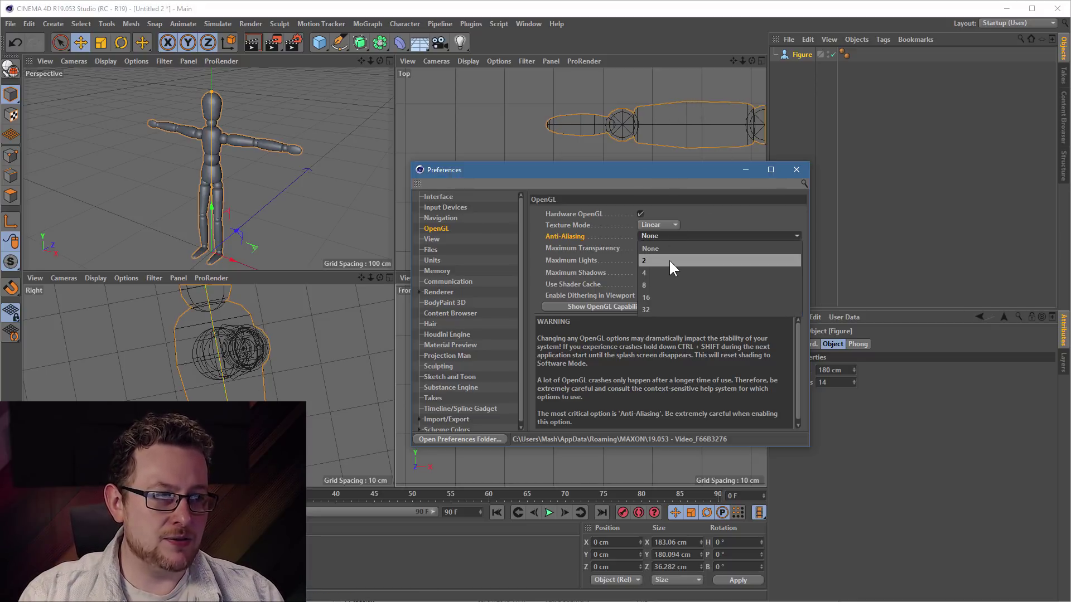
click(661, 274)
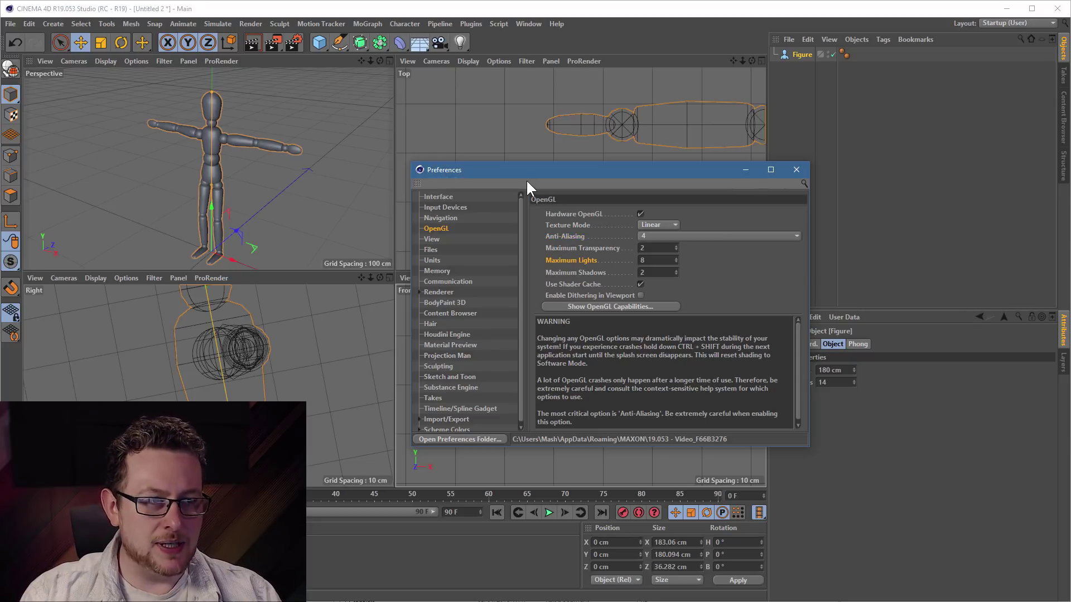
drag(526, 182, 568, 234)
middle_click(136, 95)
- Start a new scene and add a Plane scaled up to about 169%
click(10, 23)
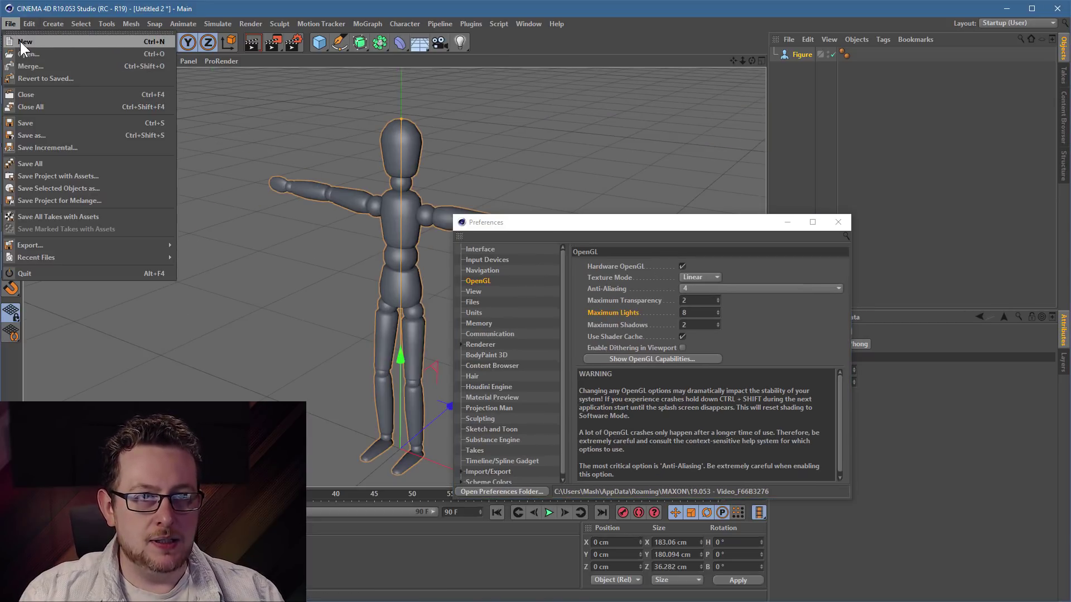
click(23, 42)
click(319, 42)
click(499, 58)
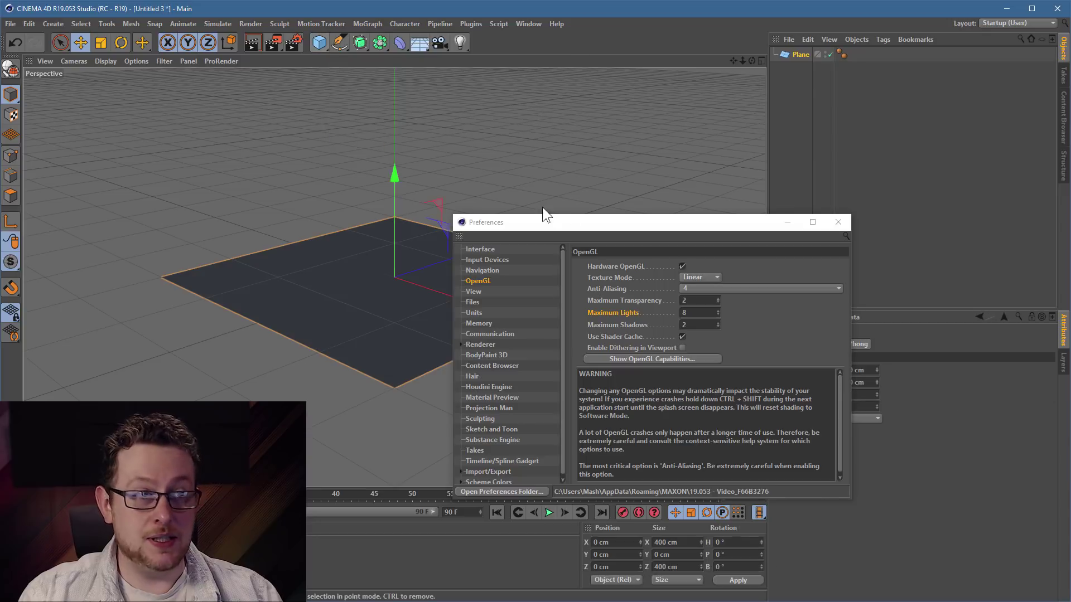
drag(545, 217, 691, 227)
key(t)
drag(490, 217, 778, 110)
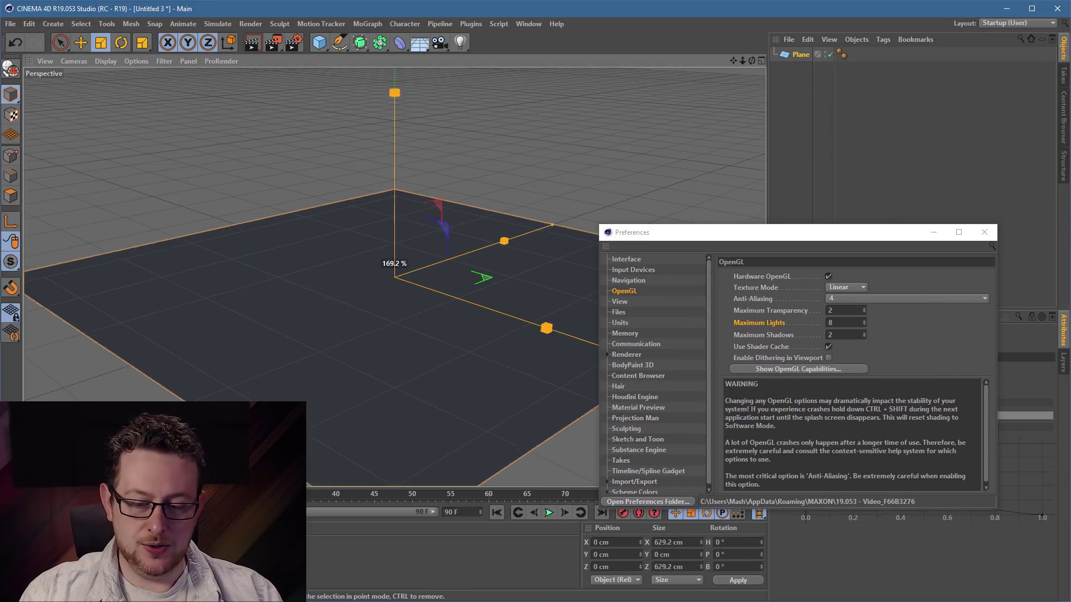
key(e)
- Add a light above the plane and spread copies across it in the Top view
click(460, 41)
drag(283, 232, 269, 184)
middle_click(434, 200)
middle_click(587, 170)
scroll(402, 369, down, 5)
drag(329, 394, 269, 343)
middle_drag(357, 383, 311, 299)
ctrl+drag(279, 312, 379, 300)
ctrl+drag(379, 308, 382, 401)
ctrl+drag(359, 386, 287, 354)
ctrl+drag(250, 362, 274, 430)
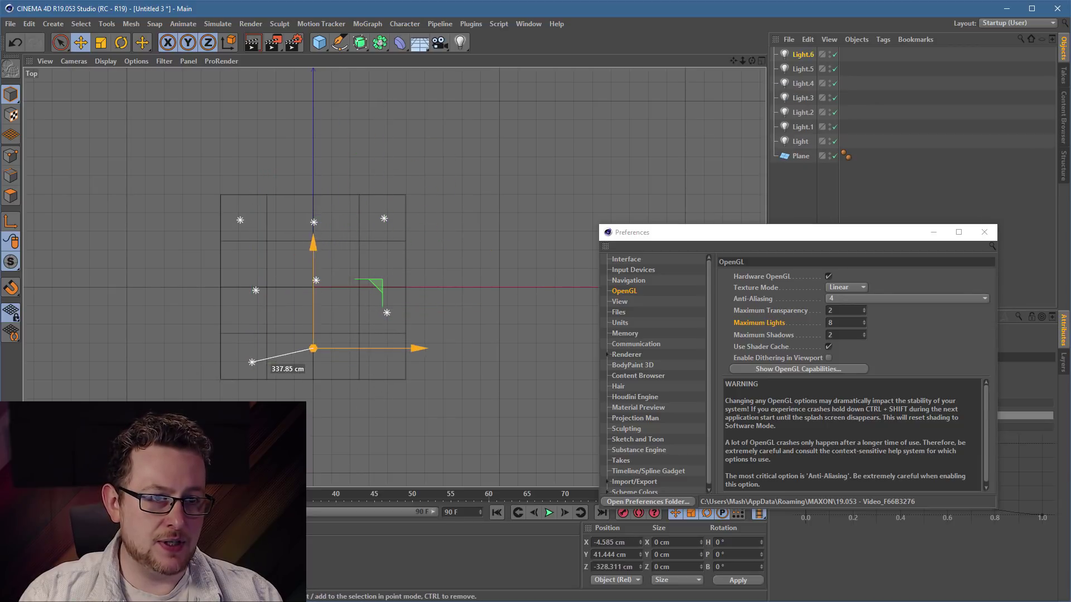
ctrl+drag(390, 347, 391, 346)
- Add a ninth light over the plane and reposition the far-corner light
middle_click(246, 296)
middle_click(243, 165)
scroll(423, 357, down, 3)
alt+middle_drag(383, 362, 309, 338)
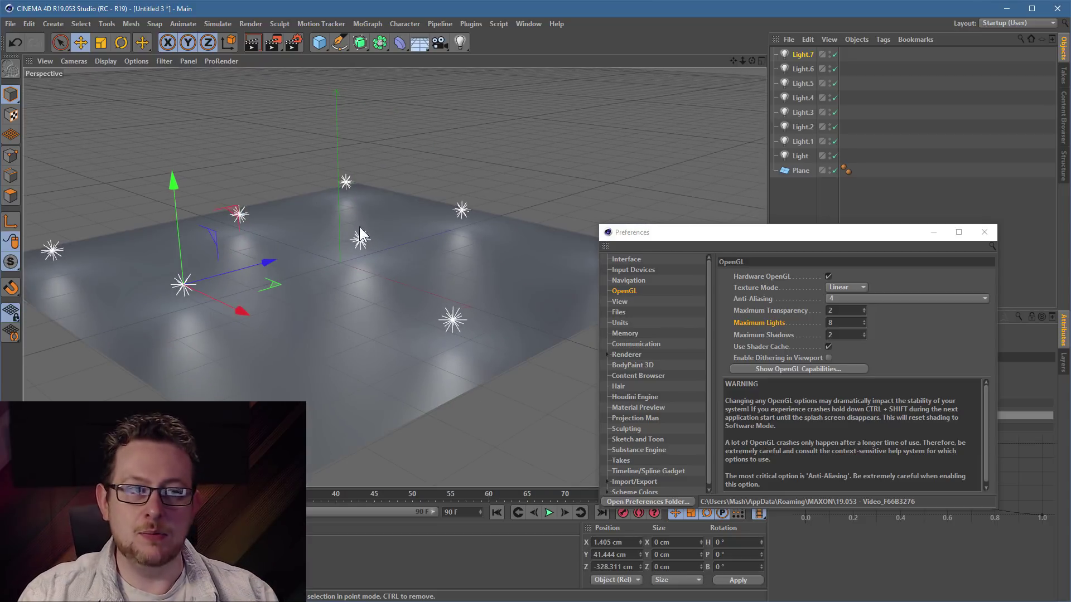
drag(744, 229, 754, 241)
alt+drag(272, 282, 342, 304)
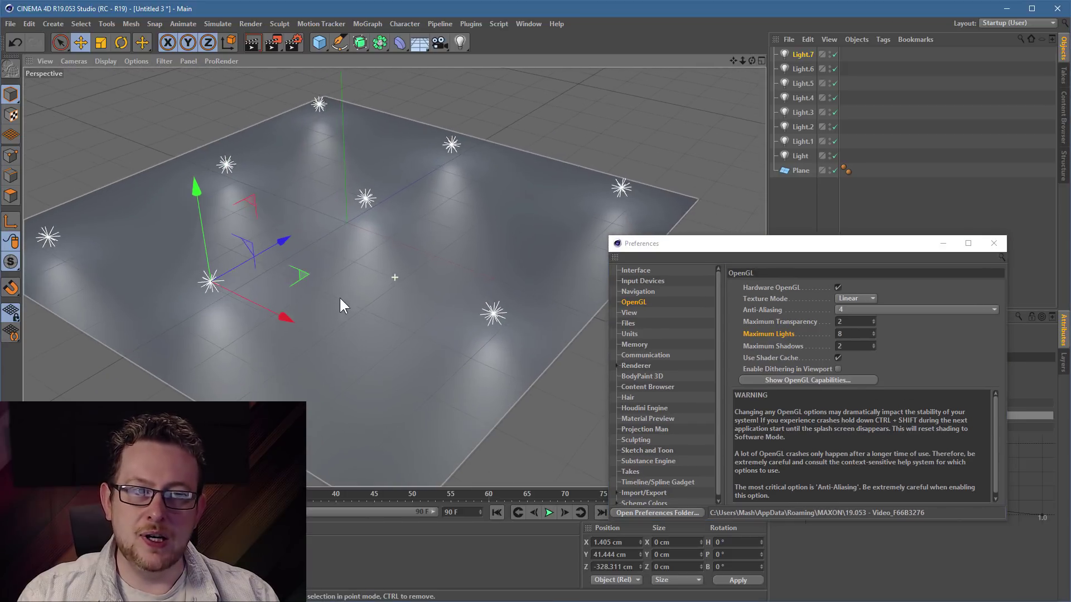
click(458, 43)
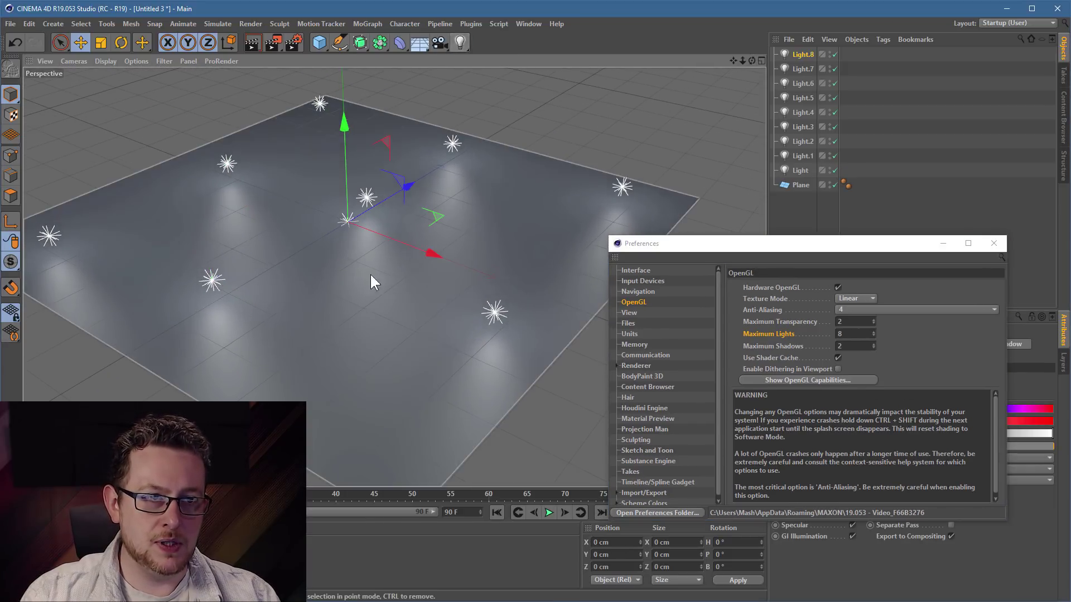
drag(341, 152, 338, 123)
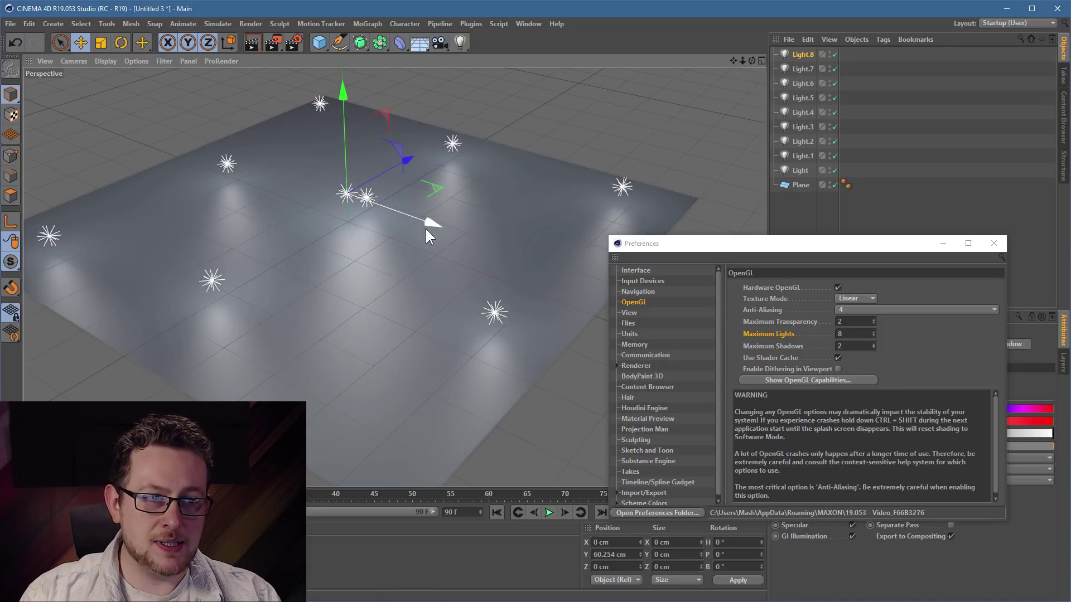
drag(438, 190, 448, 285)
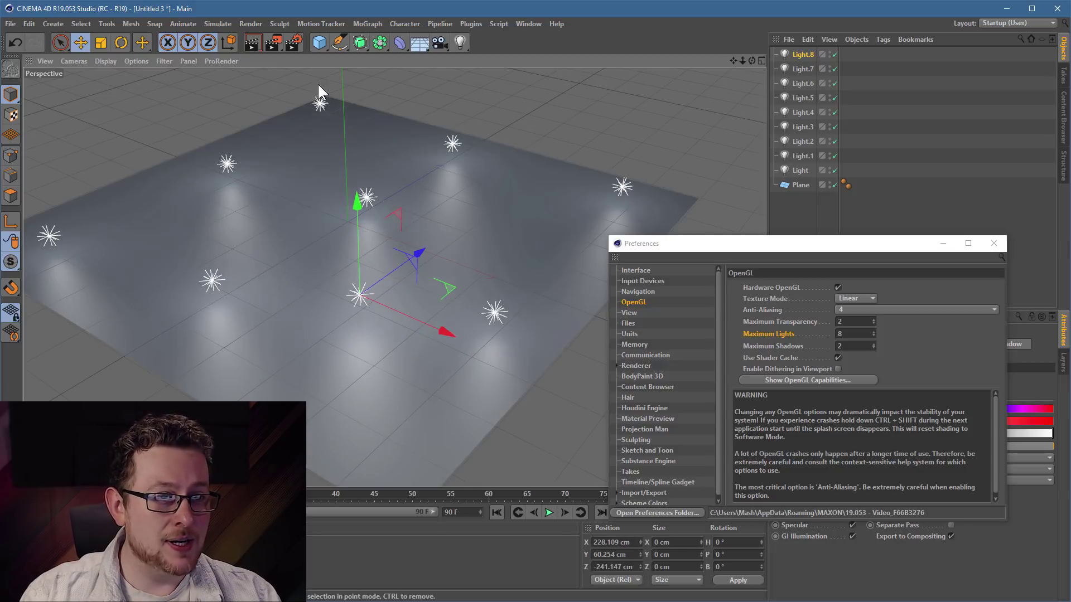
click(321, 104)
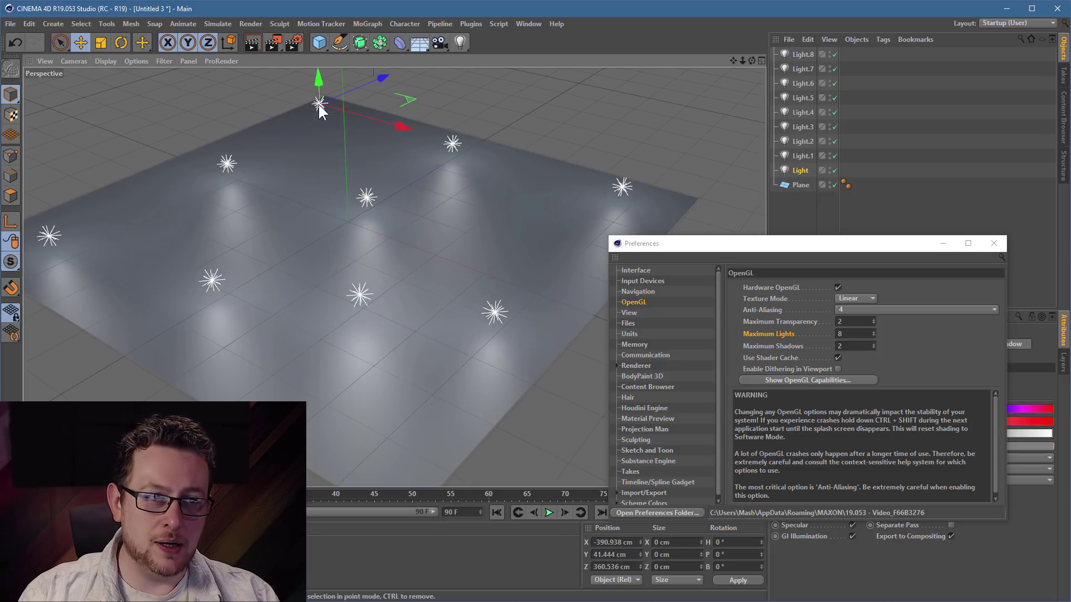
mouse_move(408, 106)
mouse_down()
mouse_move(467, 125)
mouse_move(417, 114)
mouse_up()
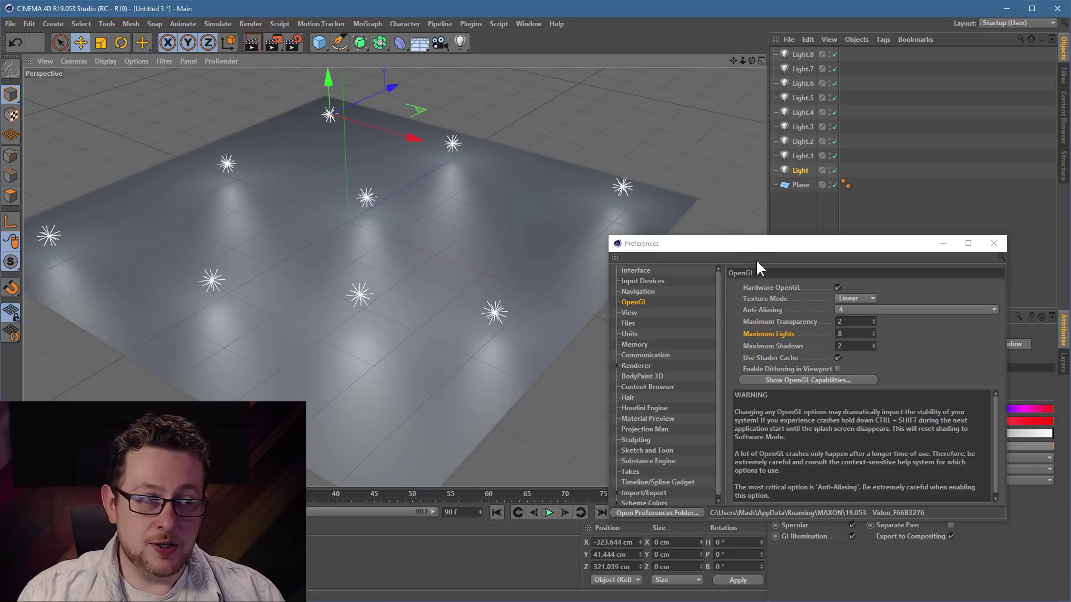
drag(750, 245, 408, 143)
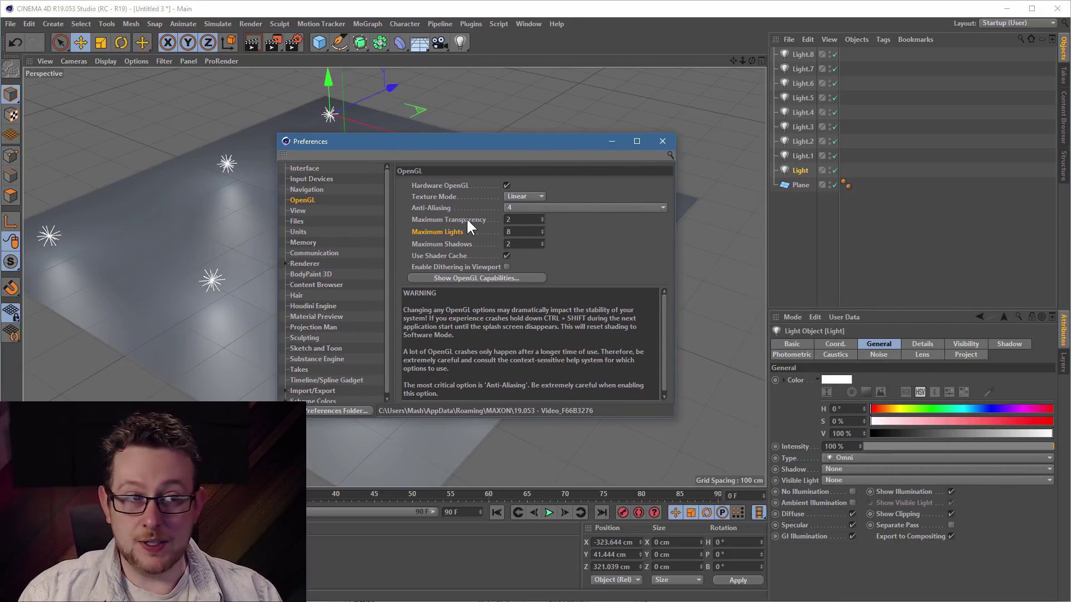
click(535, 232)
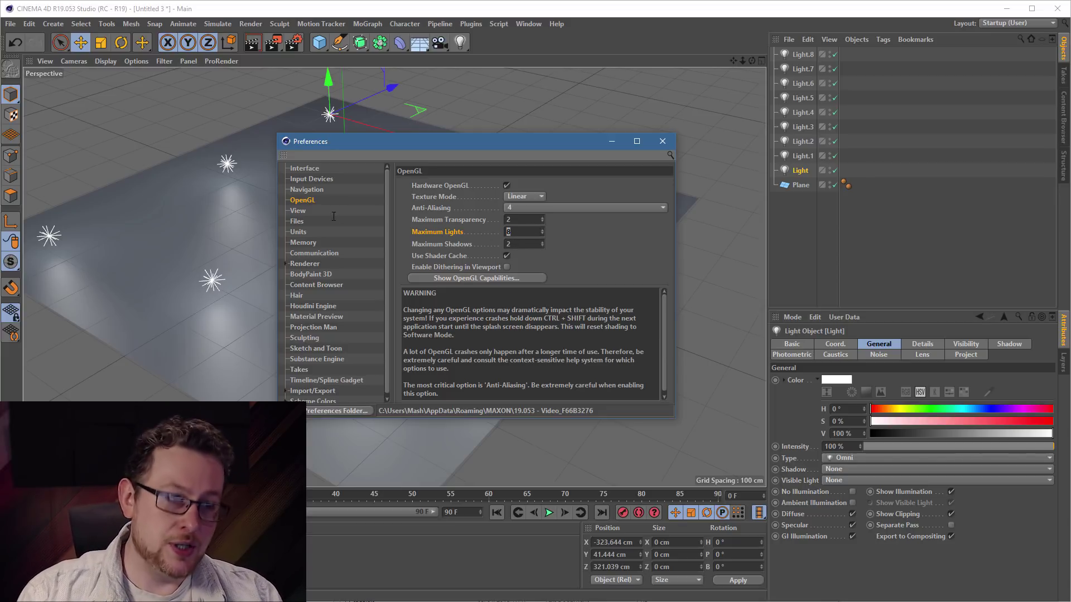
key(Return)
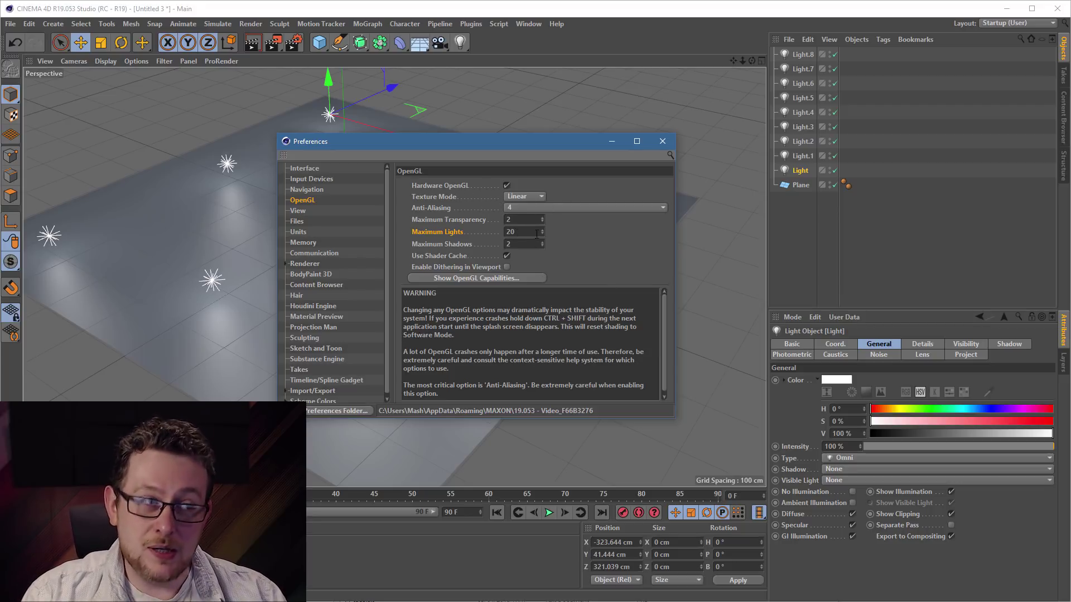
double_click(518, 234)
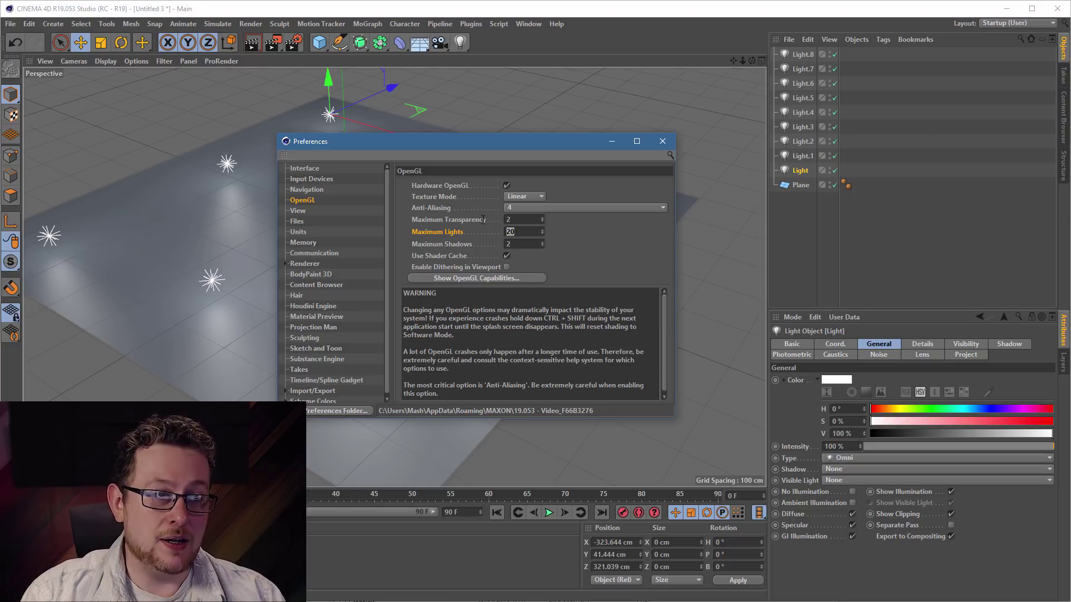
text(50)
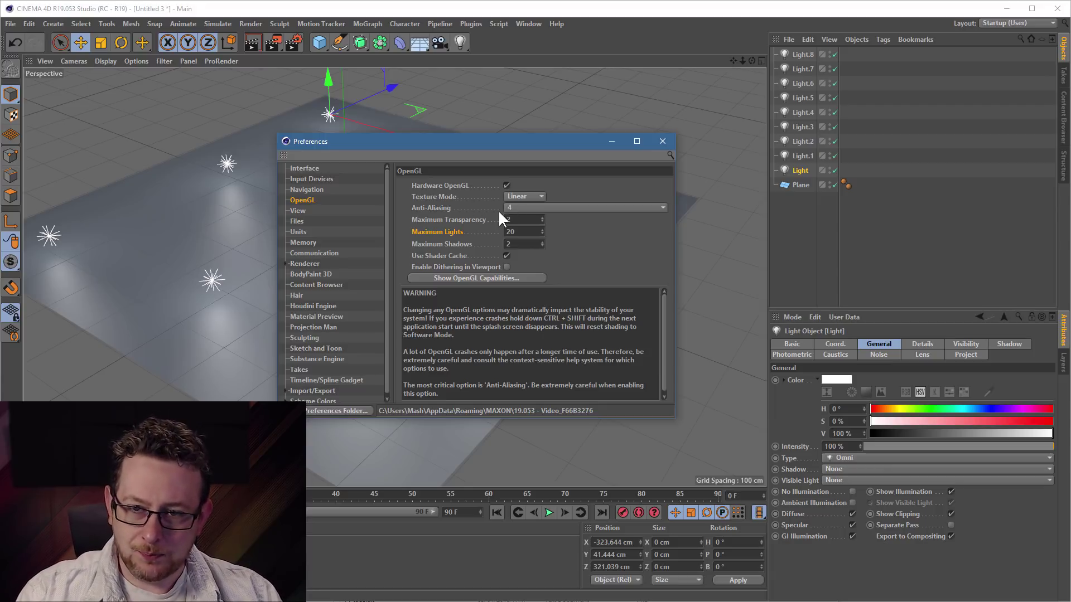
- Set Unit Display to Millimeters, then select the Plane to check its 9928 mm size
click(299, 232)
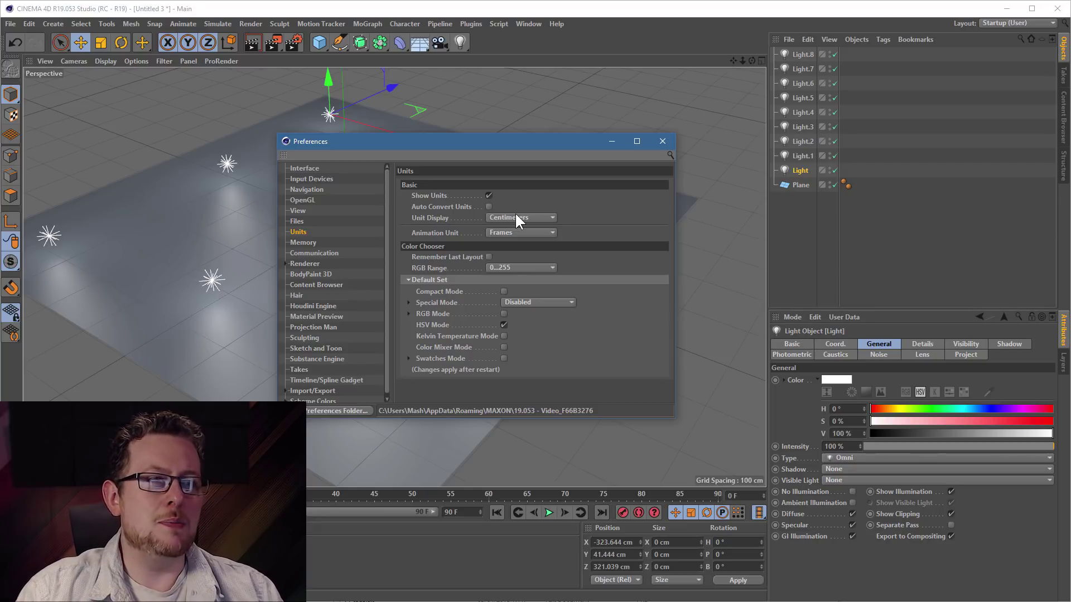
click(516, 215)
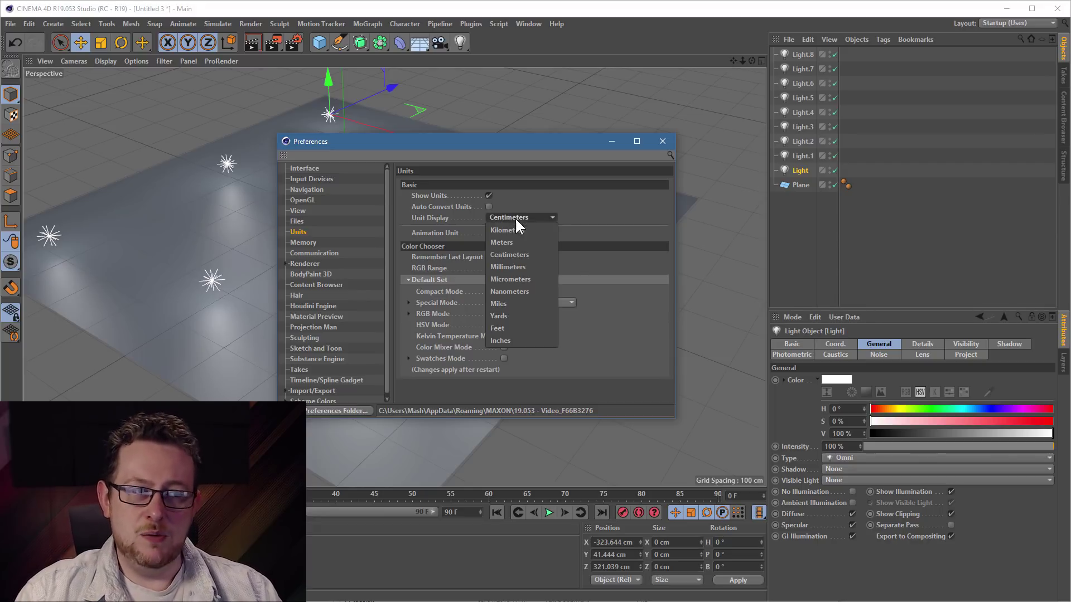
click(520, 267)
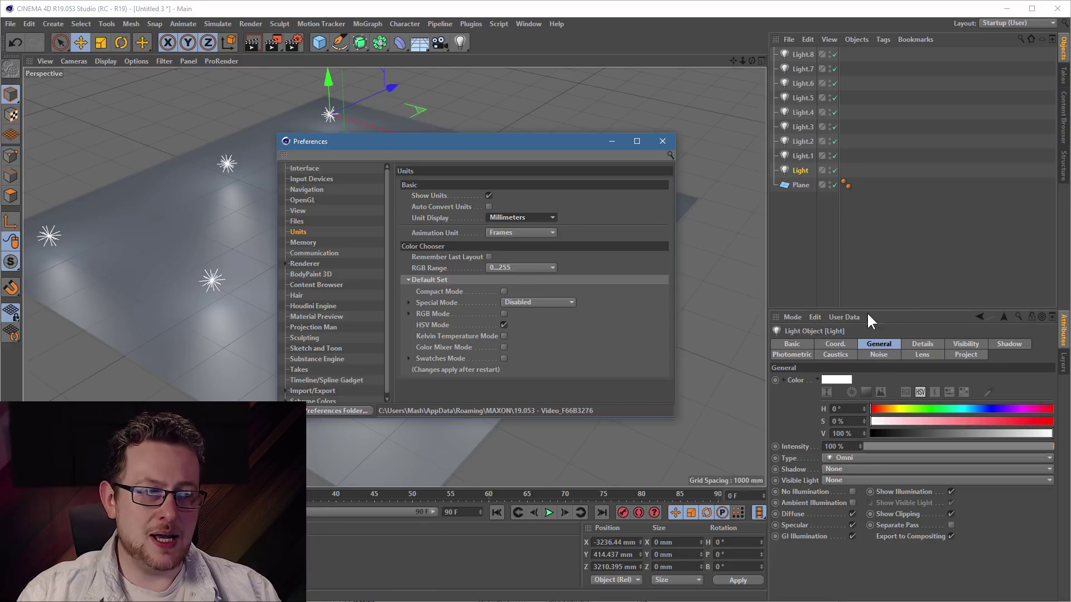
click(802, 127)
click(792, 189)
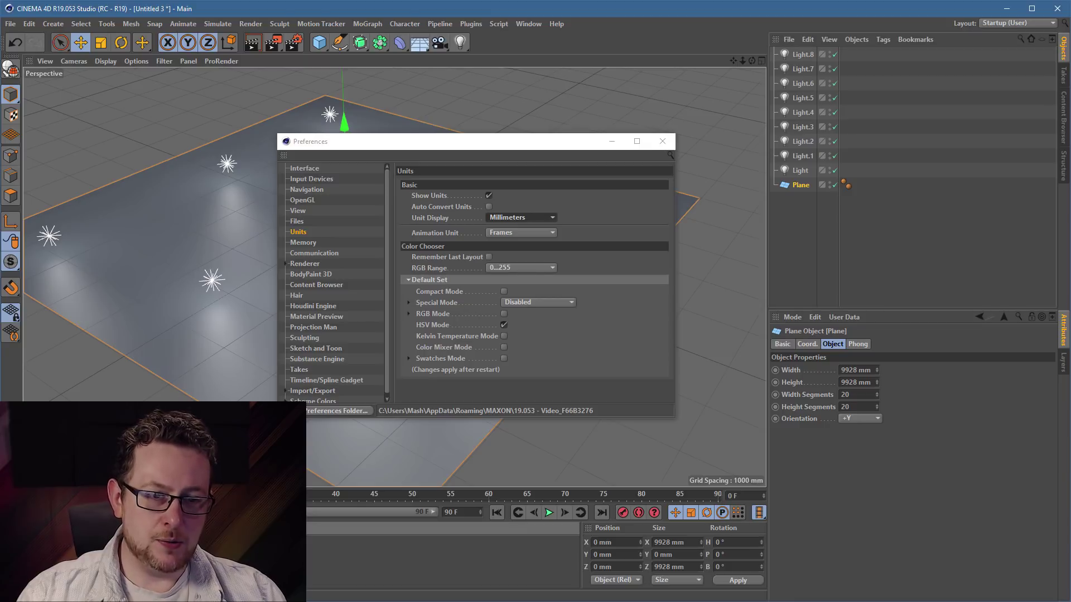
- Open the Mat material's editor and arrange it and Preferences to uncover the viewport
double_click(223, 560)
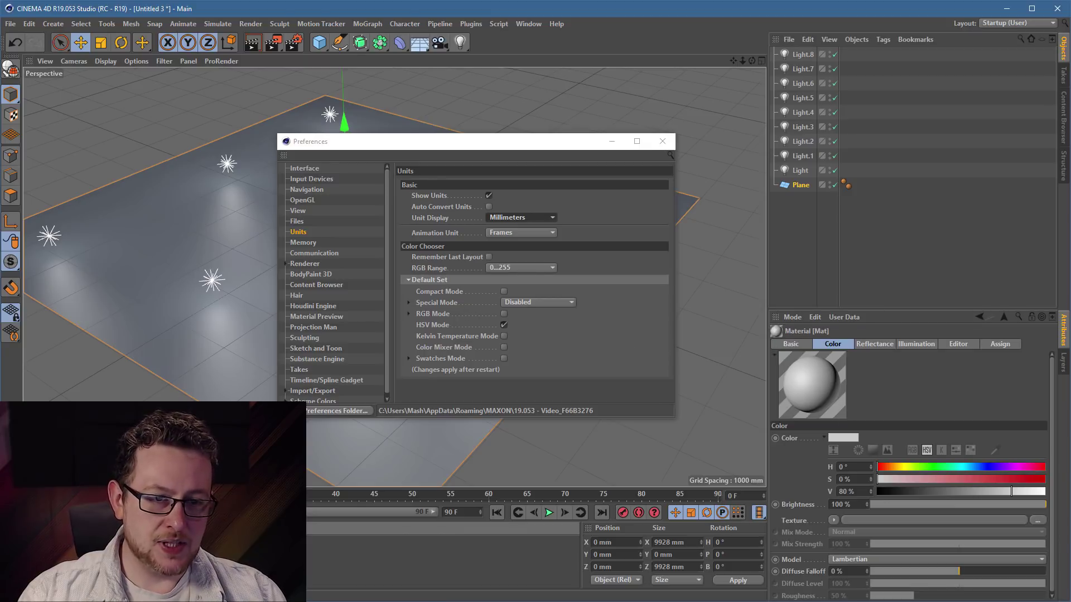
drag(210, 0, 186, 207)
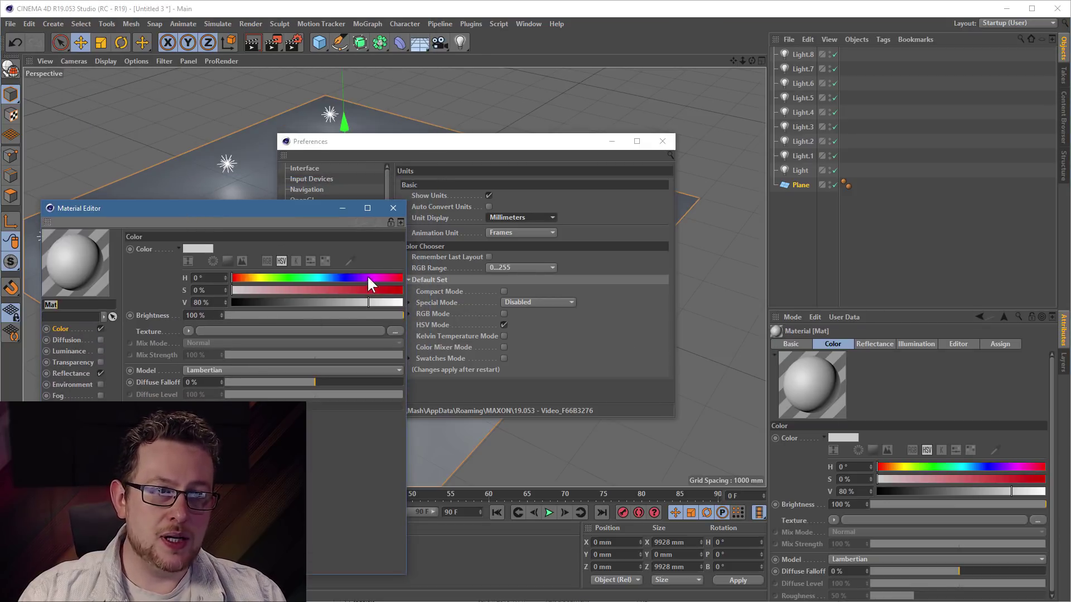
mouse_move(269, 210)
mouse_down()
mouse_move(286, 310)
mouse_move(218, 397)
mouse_move(273, 250)
mouse_move(270, 209)
mouse_up()
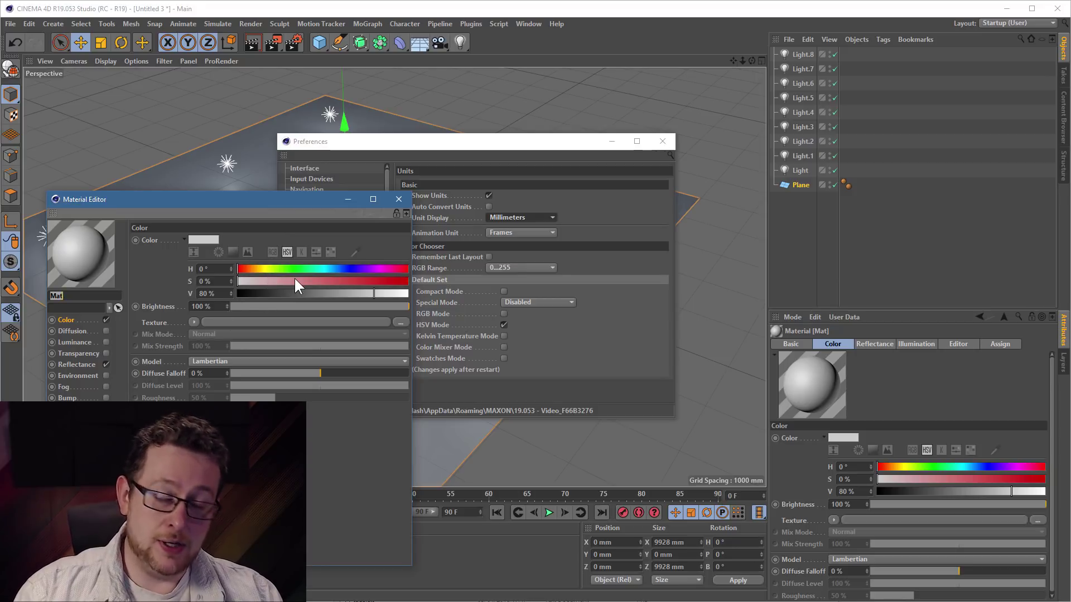
drag(447, 143, 652, 172)
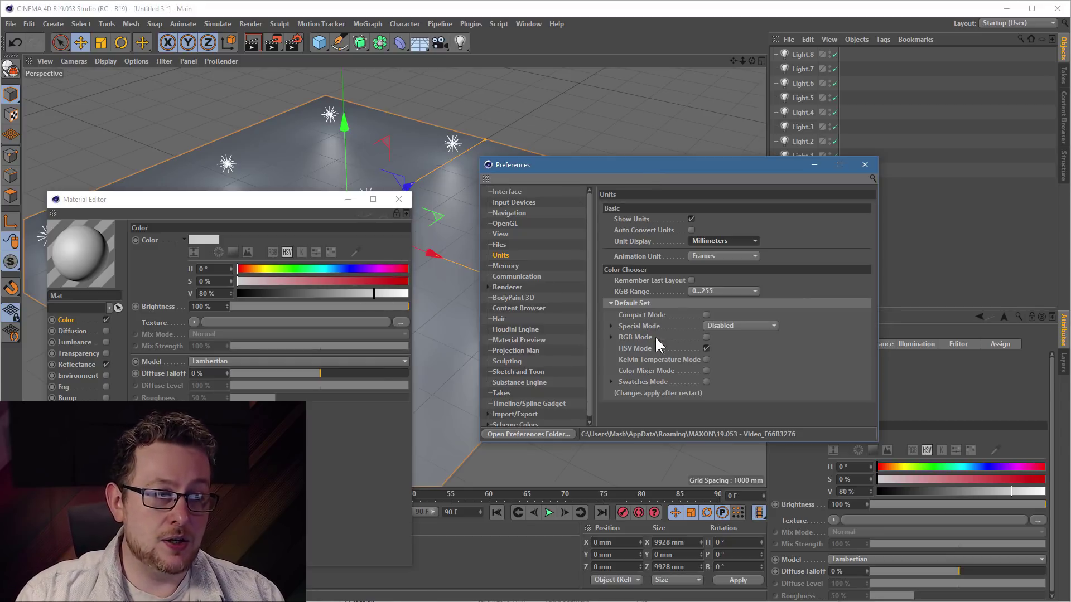
- Switch the Color Chooser default from HSV Mode to RGB Mode and close the Material Editor
click(631, 349)
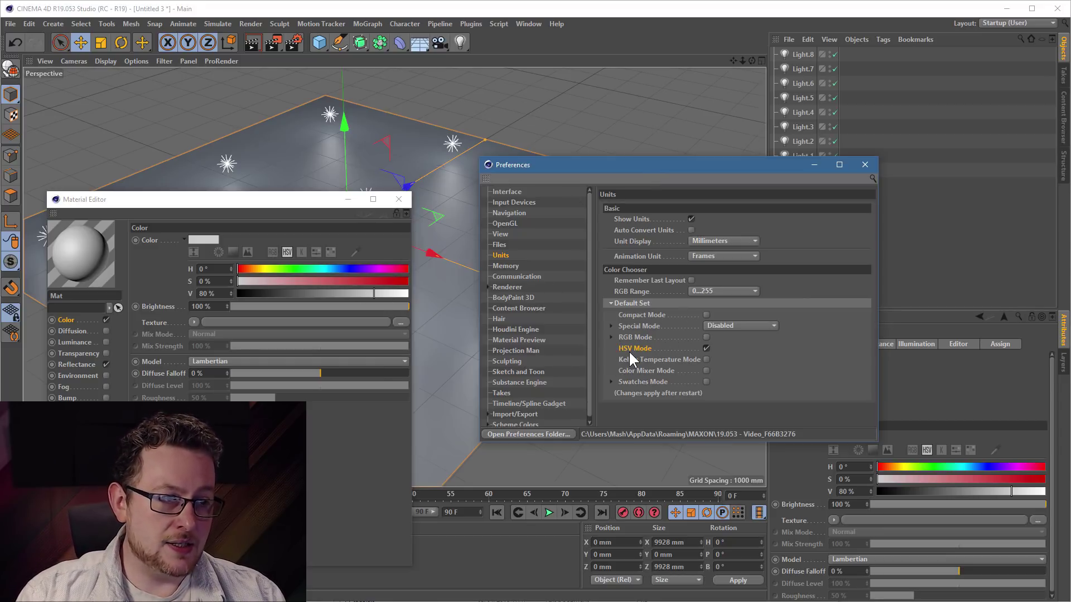
click(706, 348)
click(634, 337)
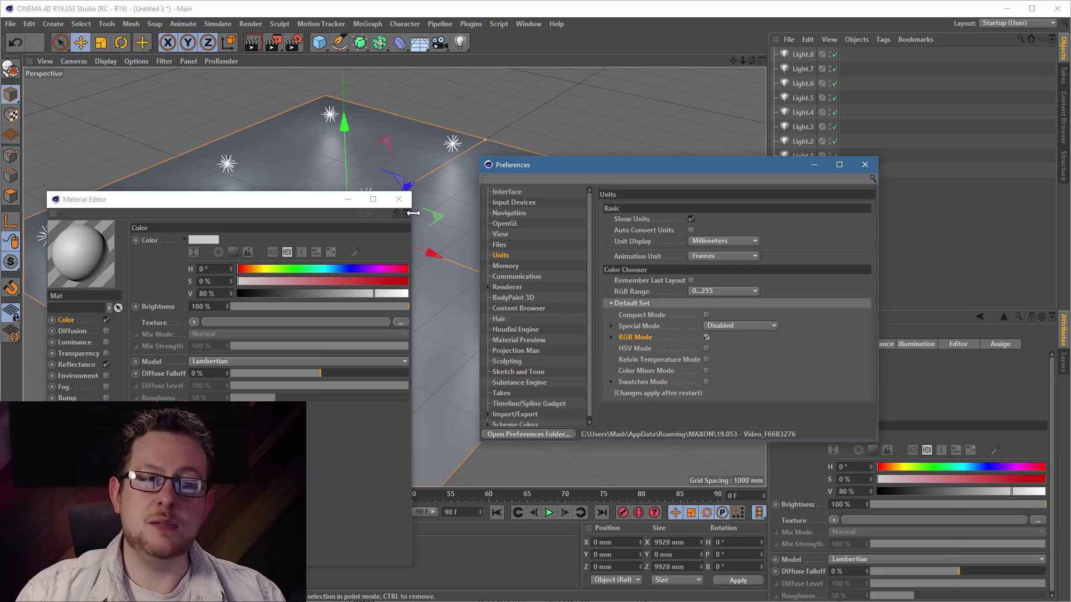
click(399, 199)
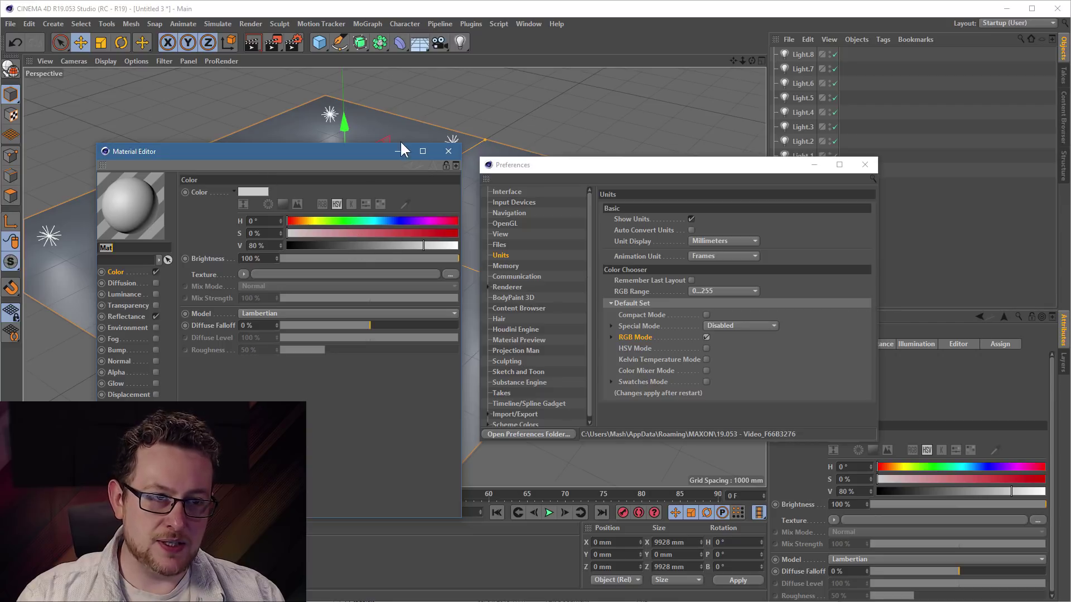
click(448, 151)
click(10, 23)
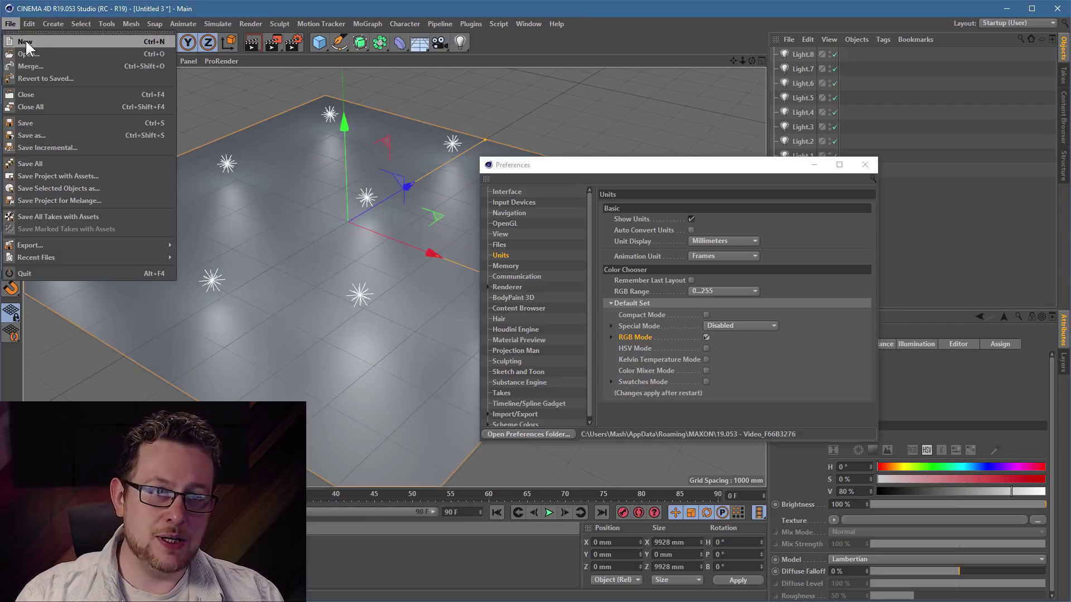
- Start a new empty scene, create a new material and bring its editor into view
click(25, 42)
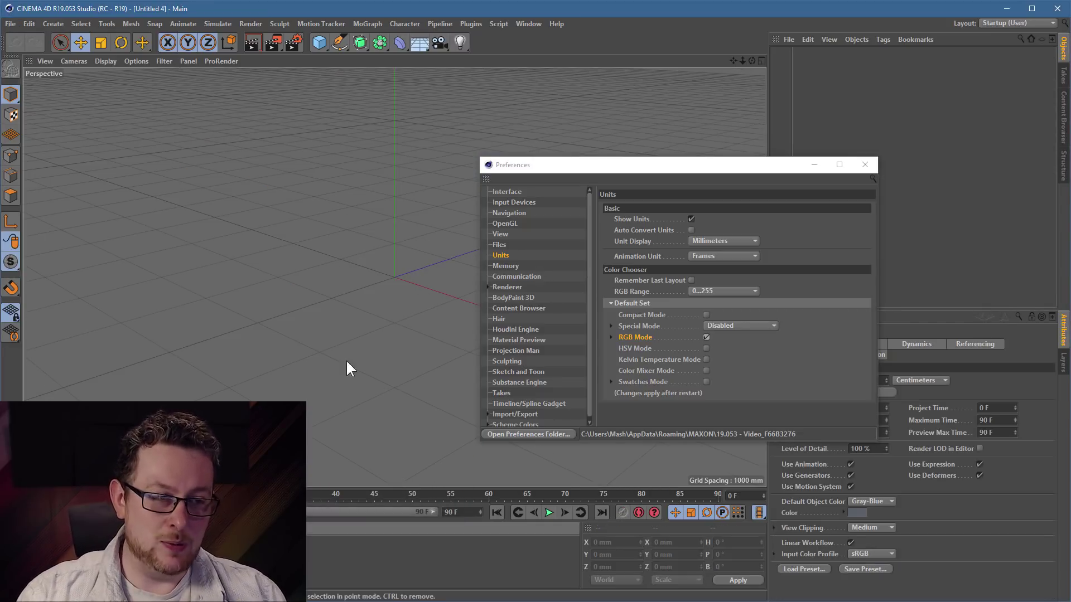
double_click(168, 560)
double_click(23, 557)
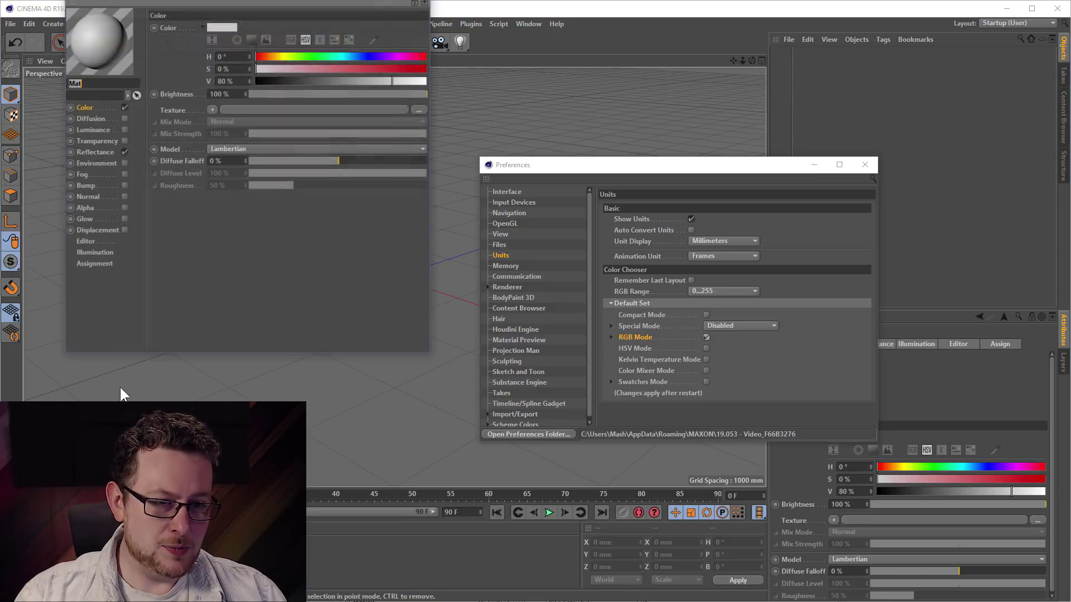
drag(218, 0, 223, 48)
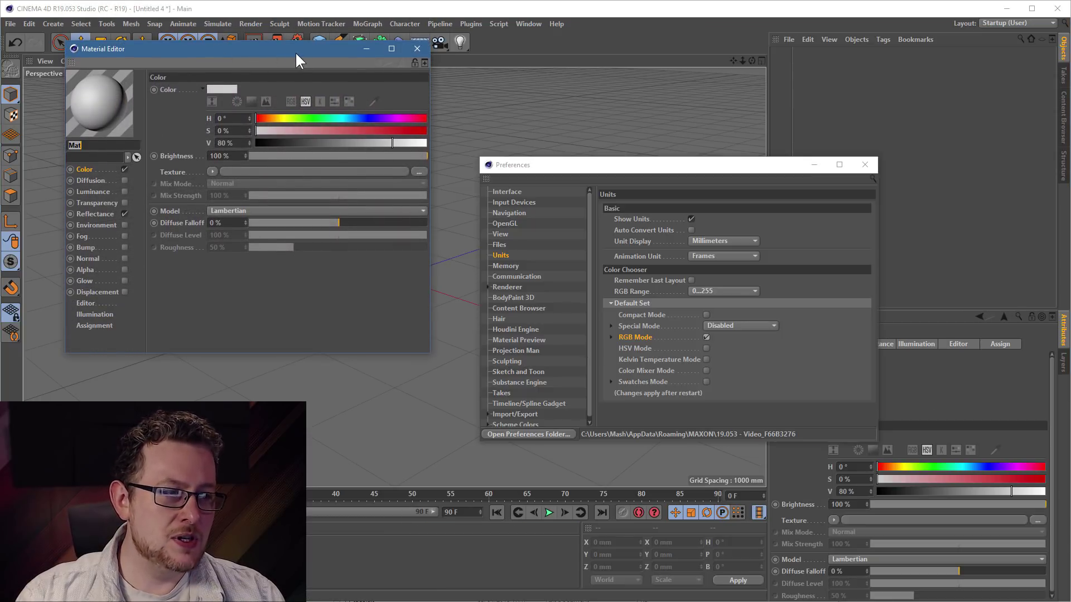
drag(296, 58, 312, 129)
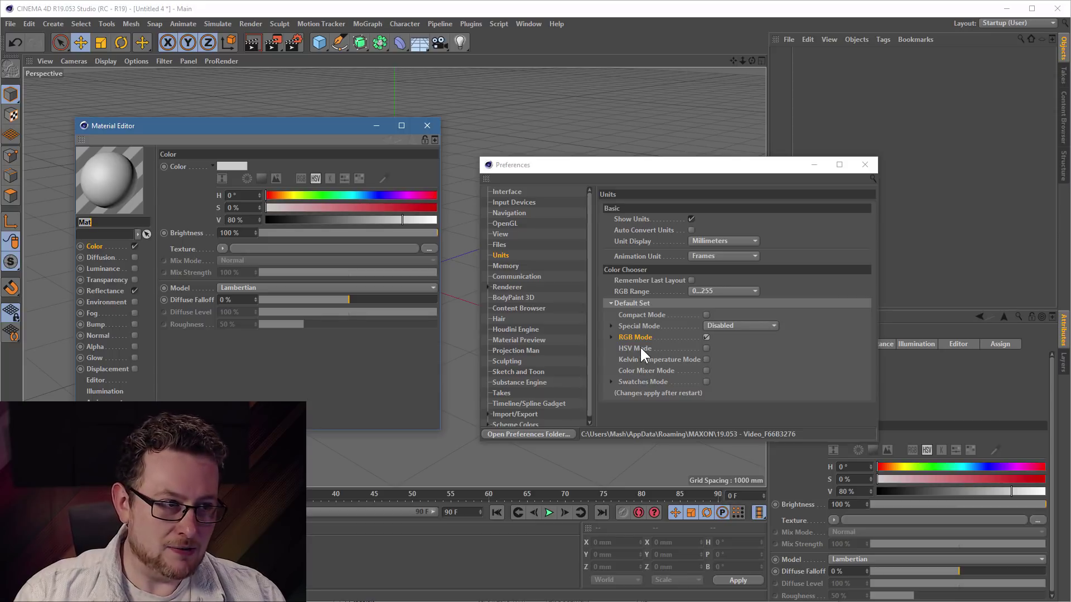
- Set the material colour with RGB sliders (red 10, blue 16) and enable Old RGB Sliders
click(317, 179)
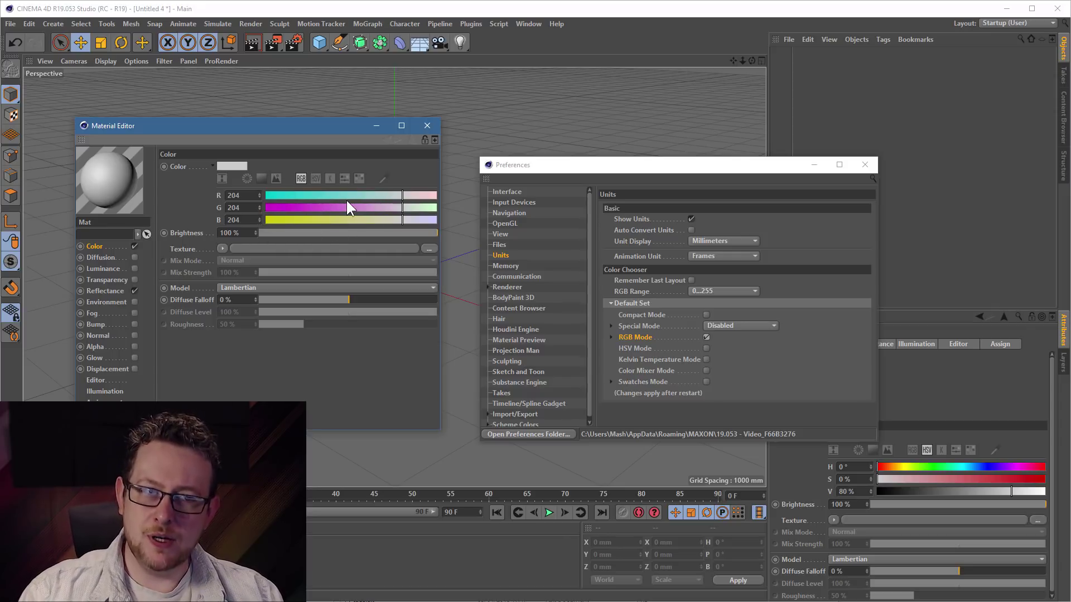
click(272, 195)
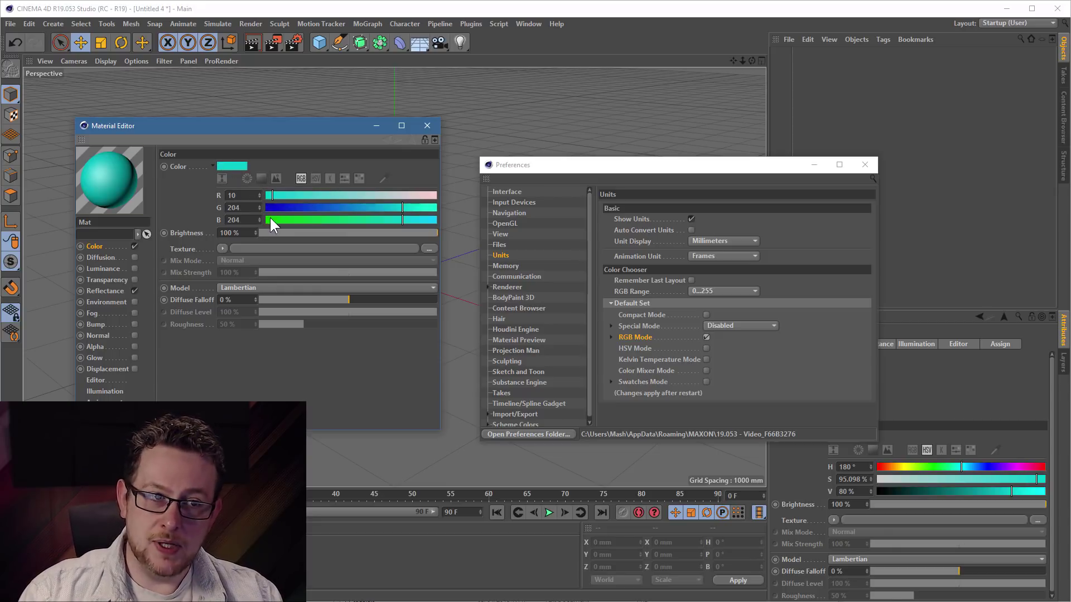
click(276, 220)
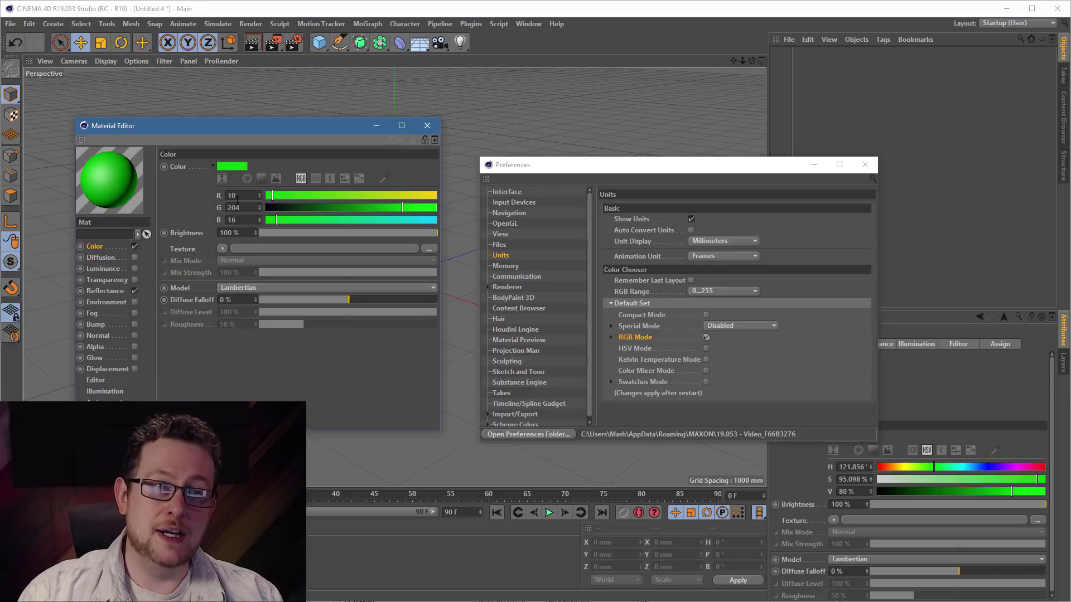
click(610, 335)
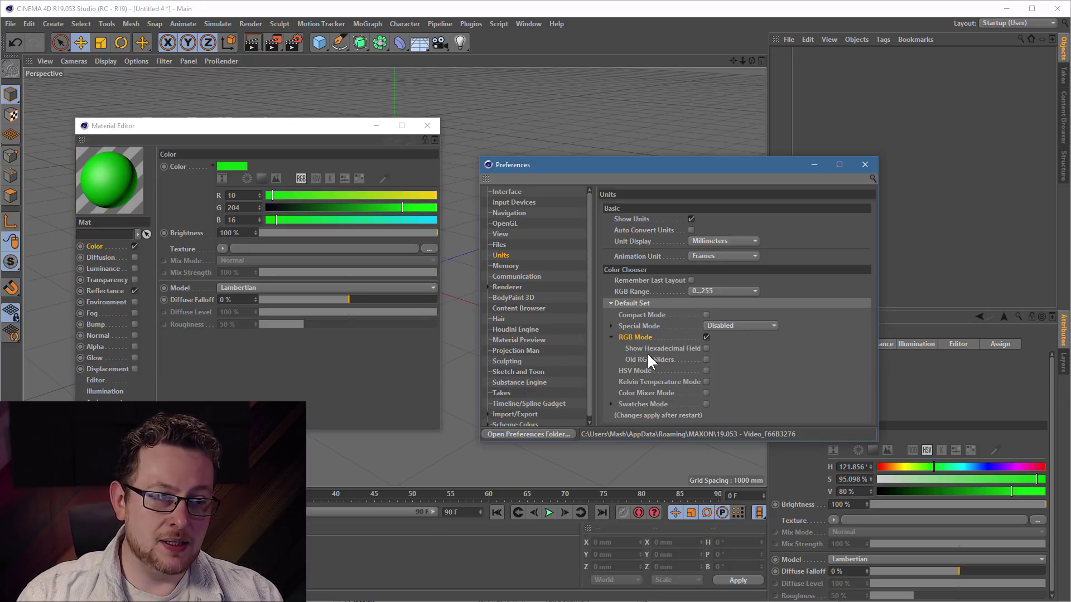
click(706, 359)
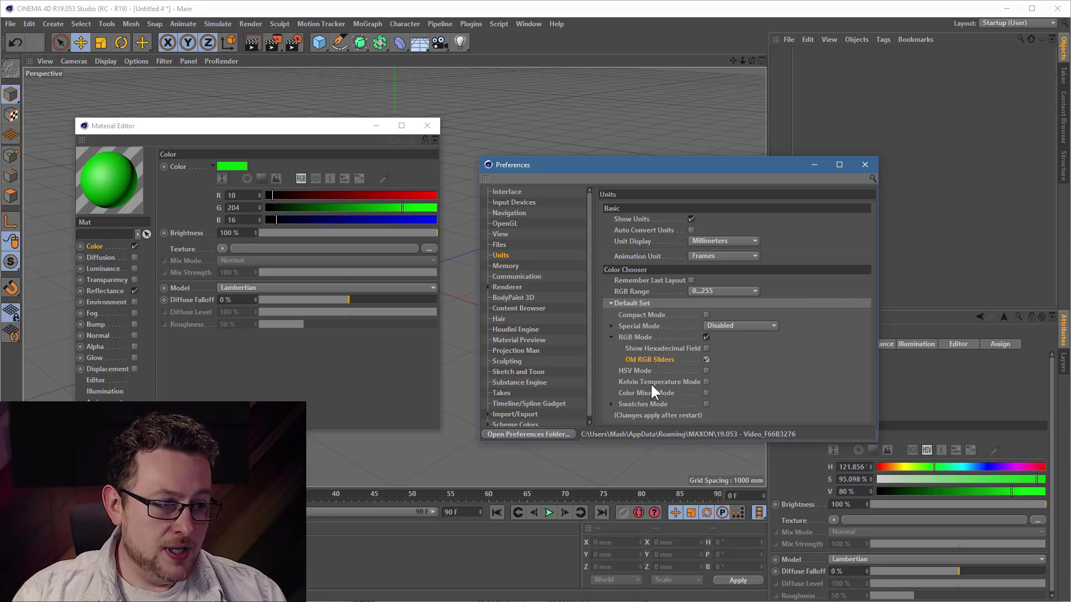
- Switch the colour picker to swatches and change the swatch size from Small to Large
click(610, 404)
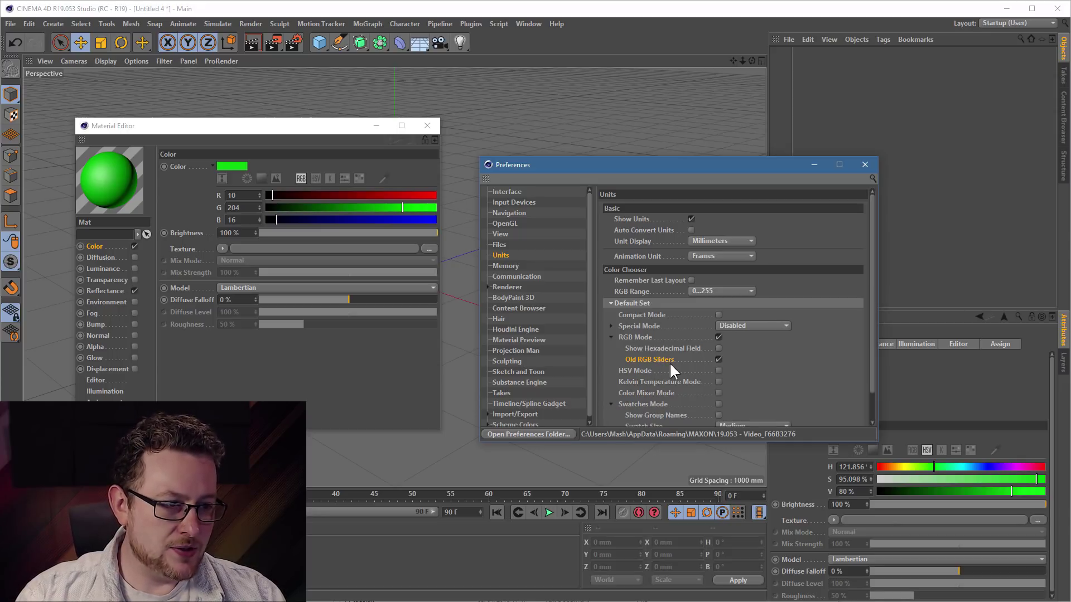
scroll(663, 368, down, 1)
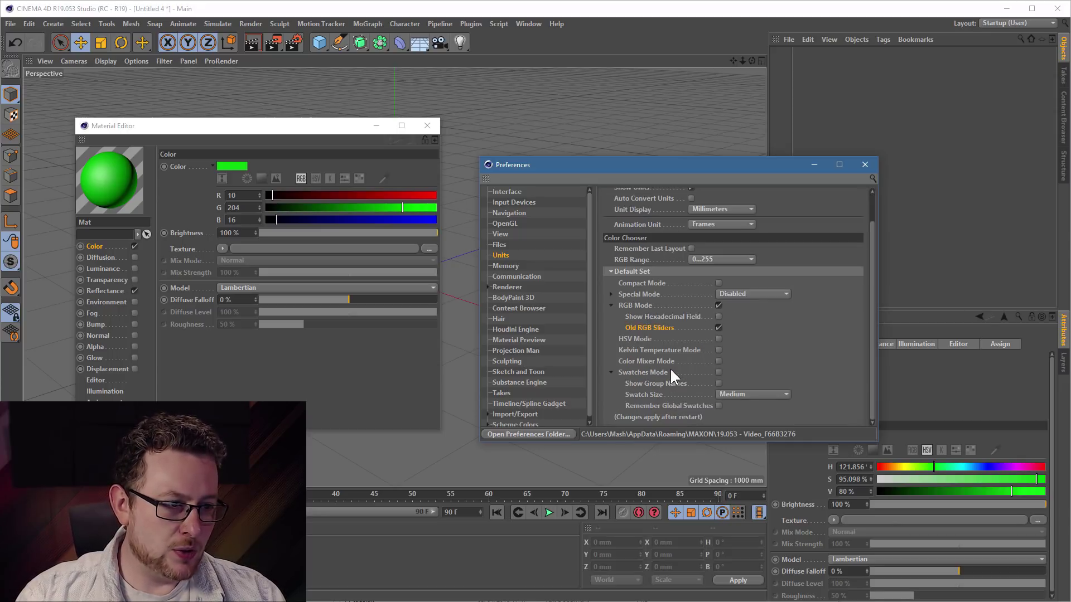
click(359, 178)
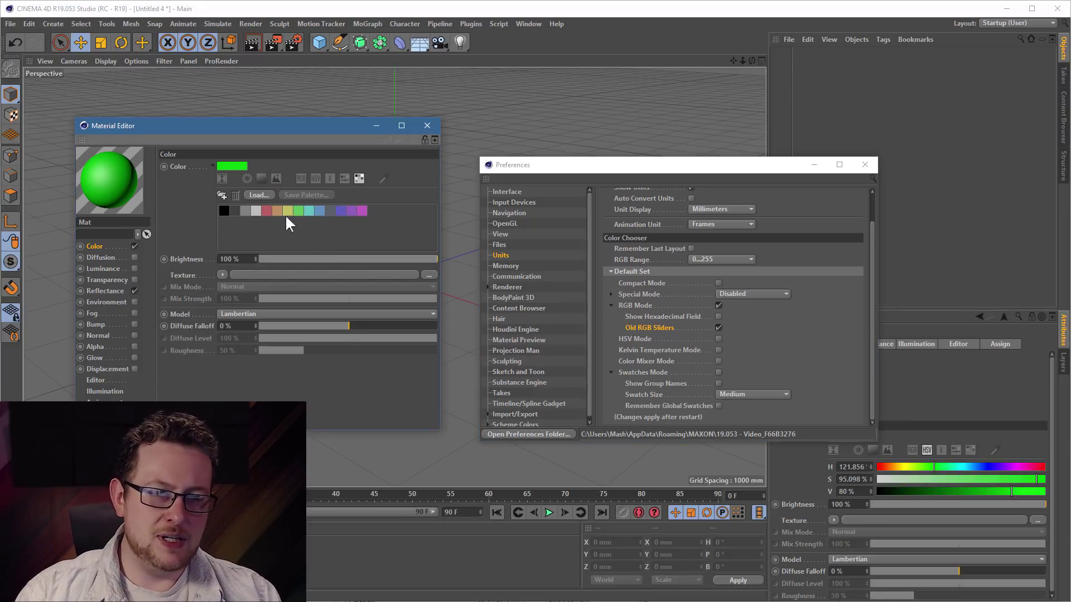
right_click(299, 208)
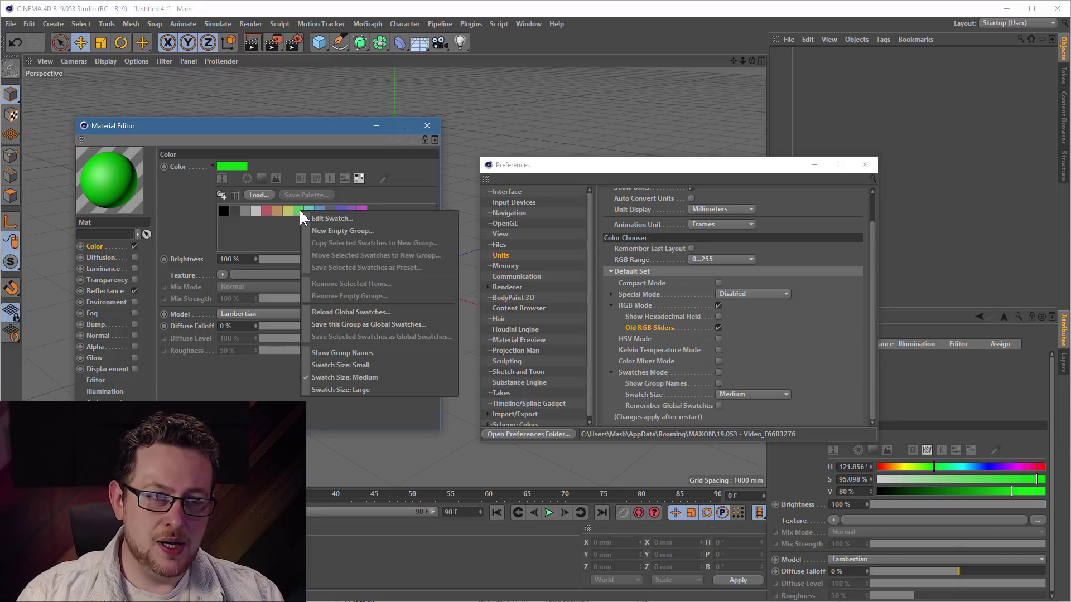
click(368, 358)
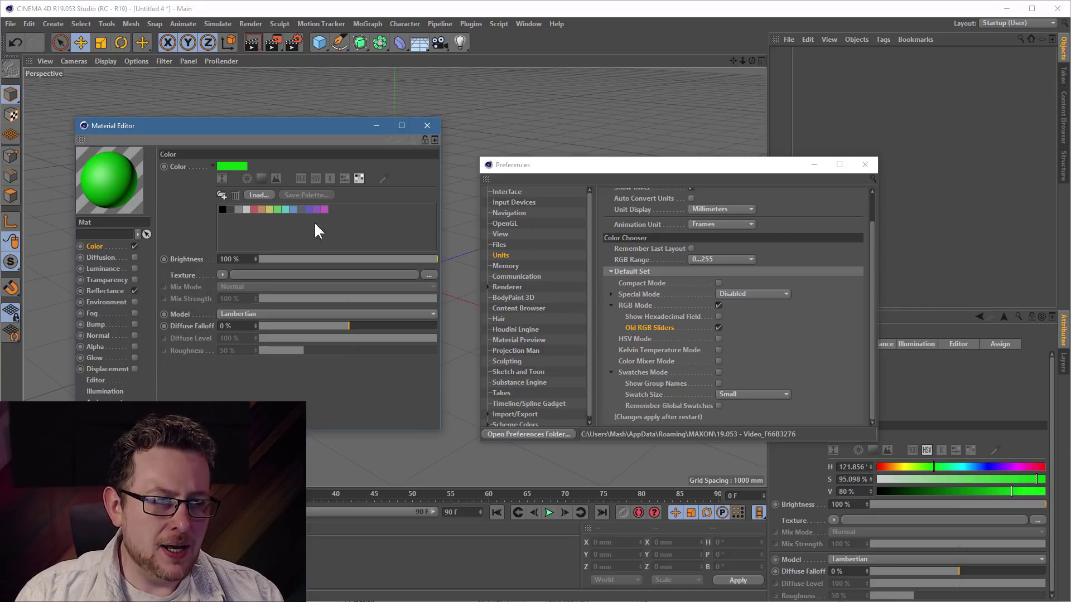
right_click(293, 211)
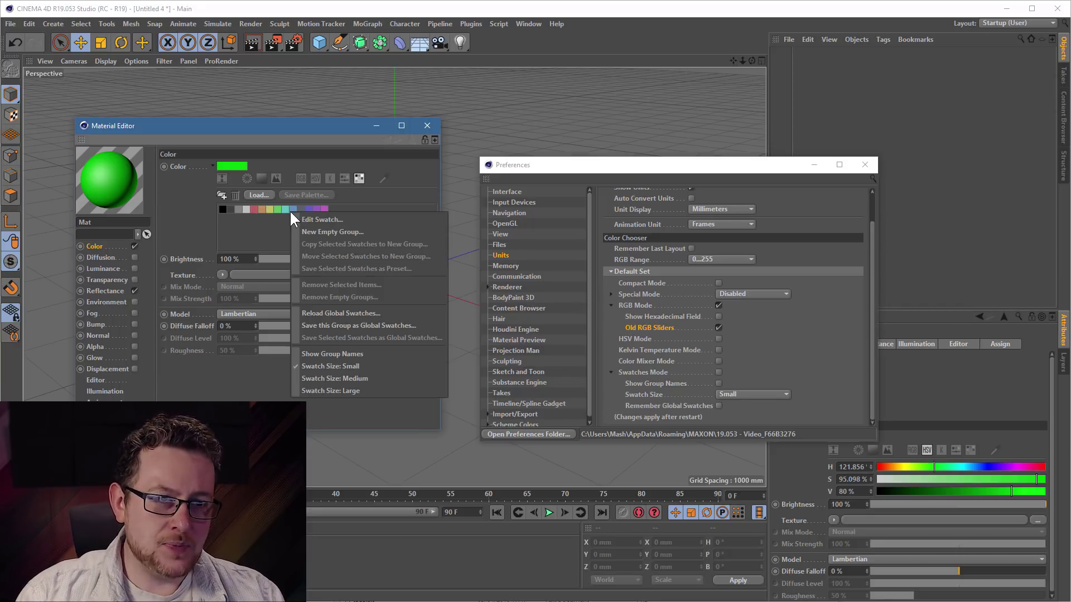
click(359, 392)
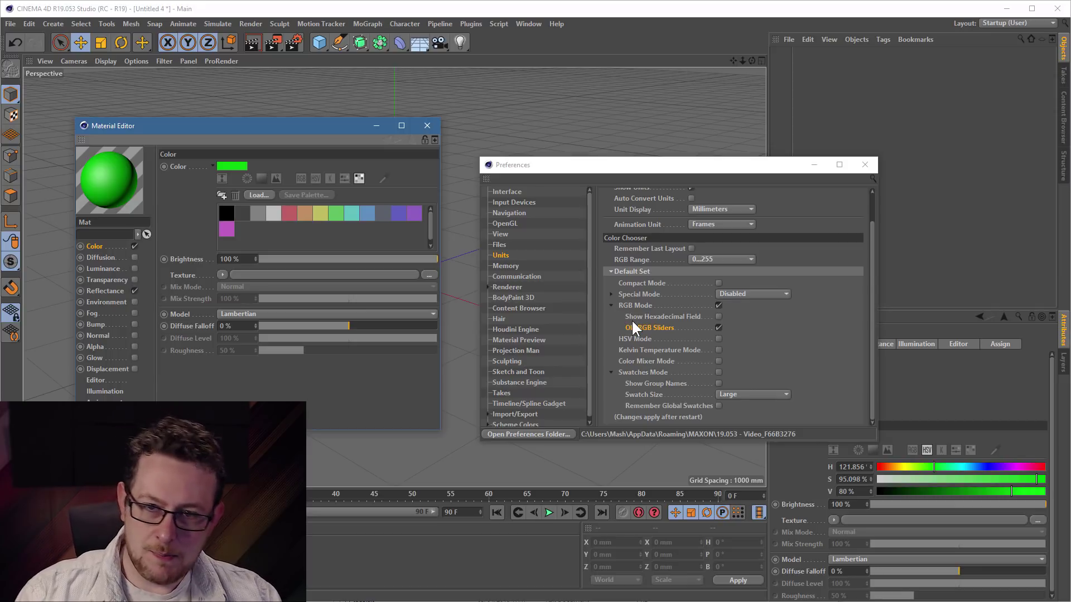
- Close the Material Editor and set Undo Depth to 100 on the Memory preferences page
click(505, 266)
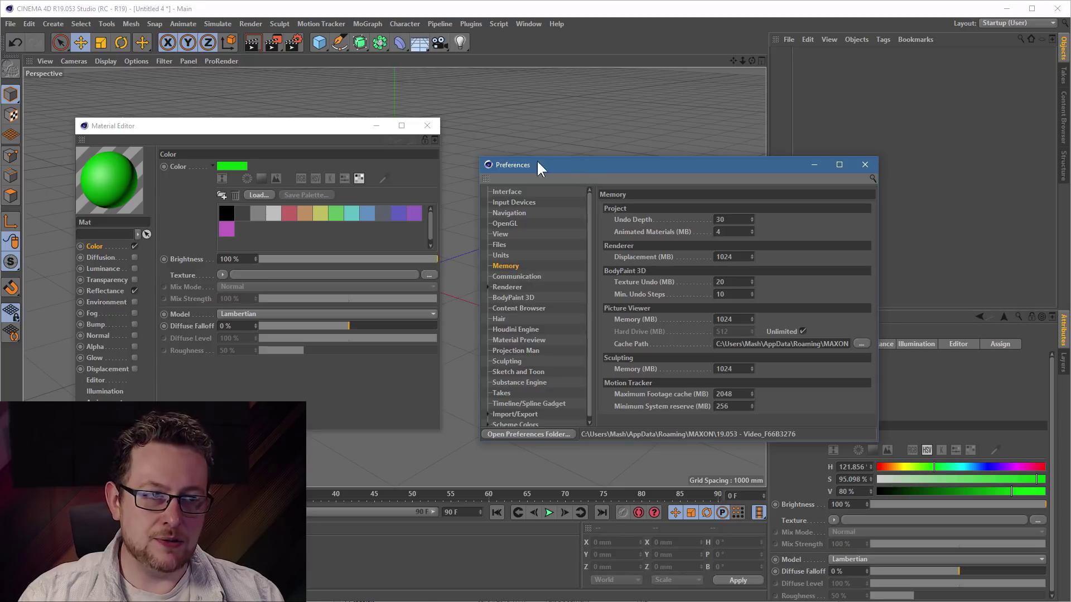
click(427, 126)
drag(588, 165, 283, 127)
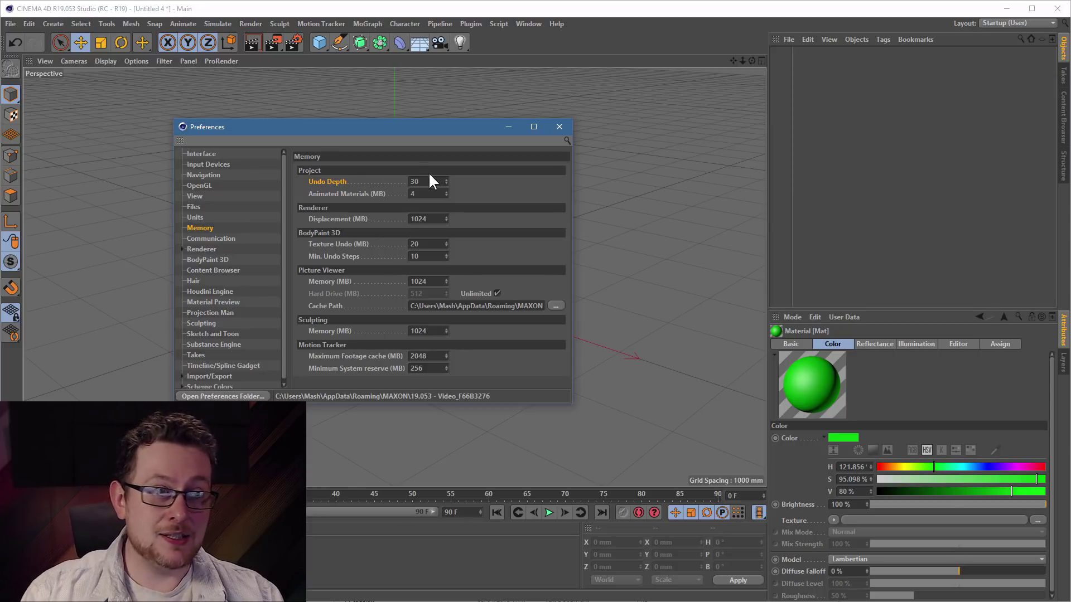
click(440, 183)
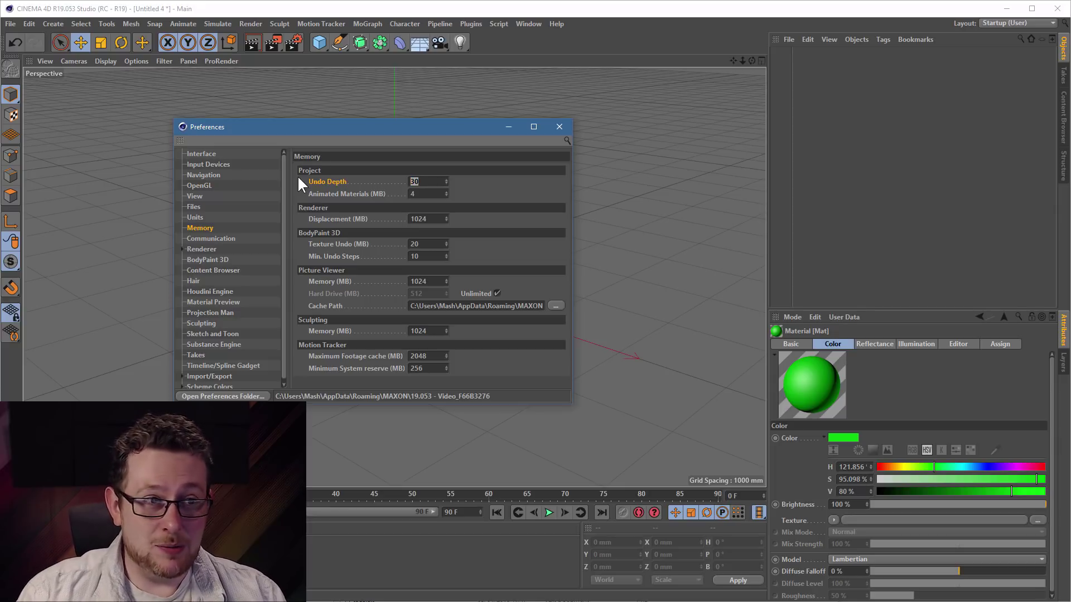
text(100)
key(Return)
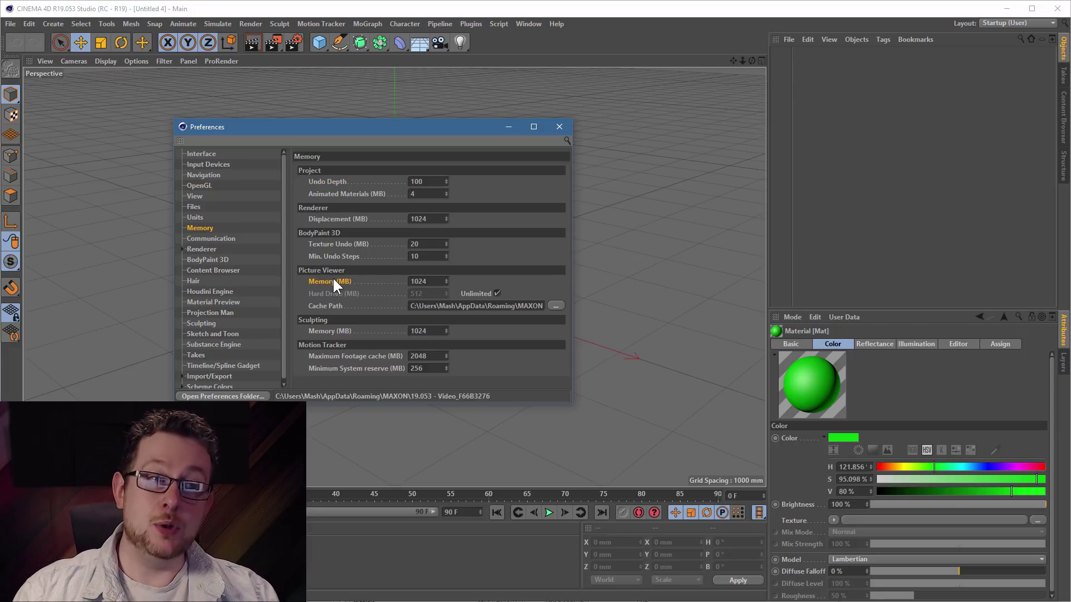
- Add a cube and render it to the Picture Viewer, fitting the image to the window
click(319, 42)
drag(335, 126, 611, 206)
click(274, 42)
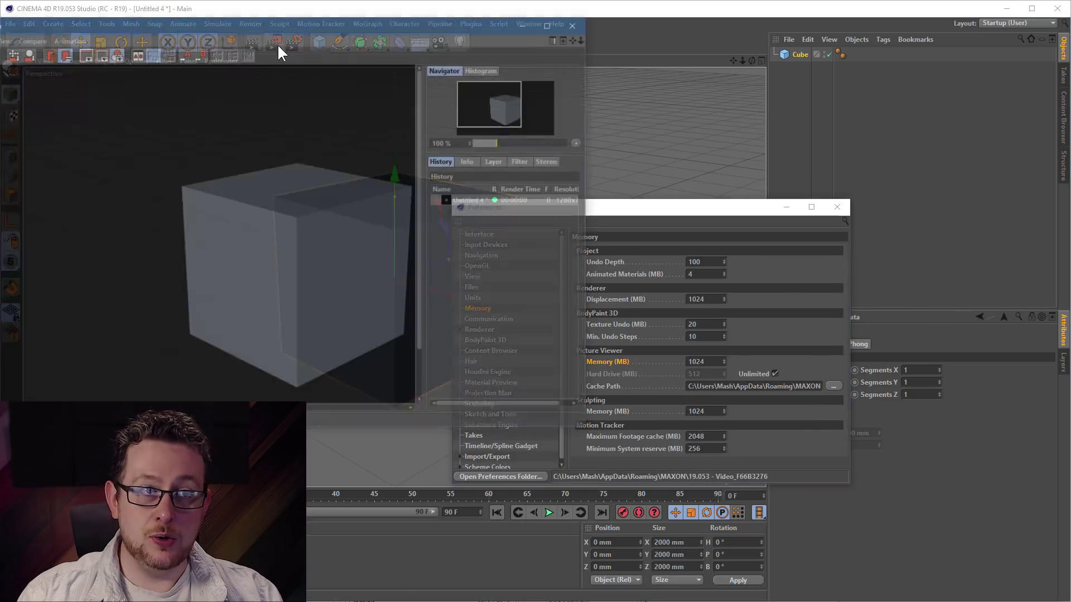
drag(291, 16, 385, 20)
drag(319, 28, 469, 88)
double_click(441, 244)
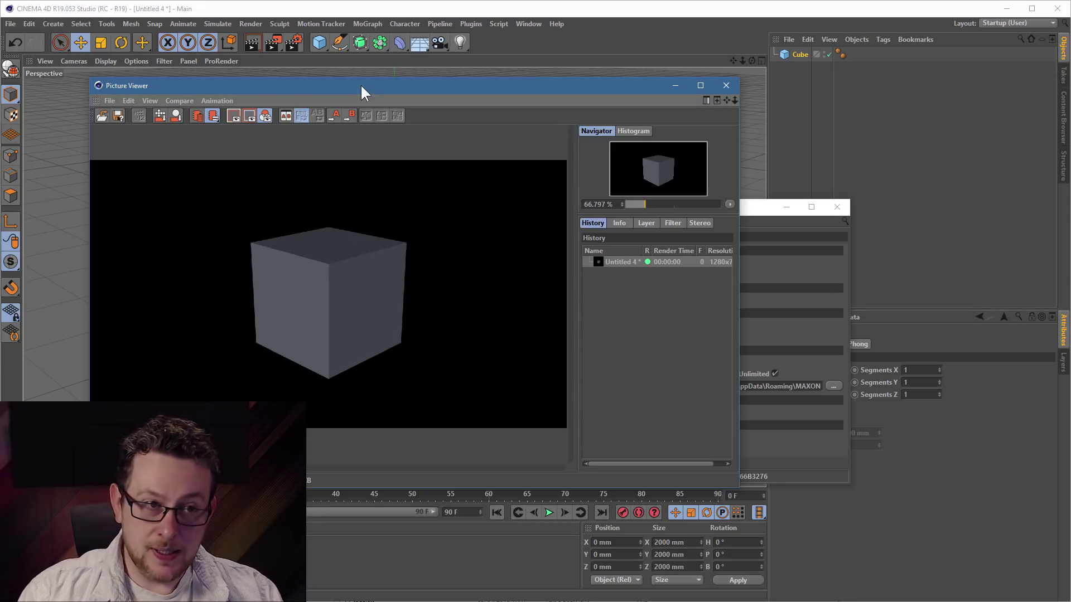
drag(361, 87, 346, 62)
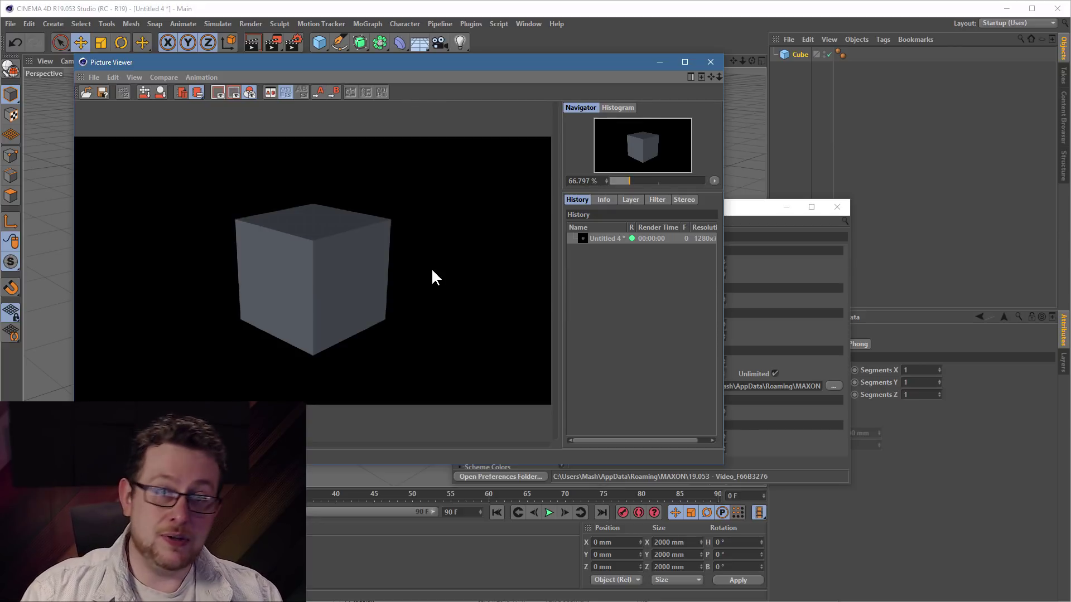
click(749, 427)
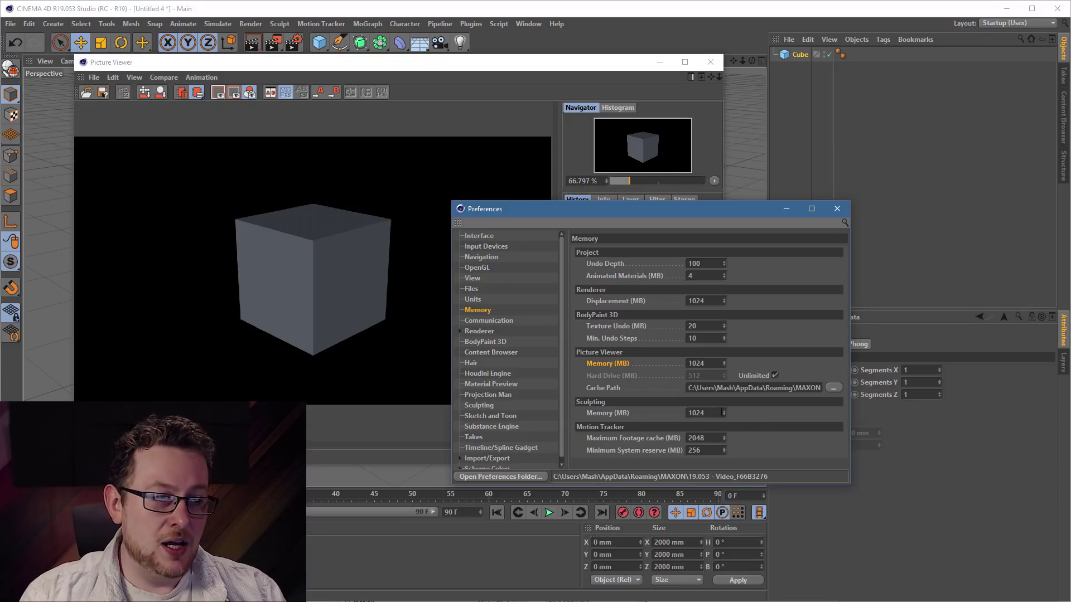
- Append a 0 to make Sculpting Memory 10240 MB, then move the Preferences dialog aside
text(0)
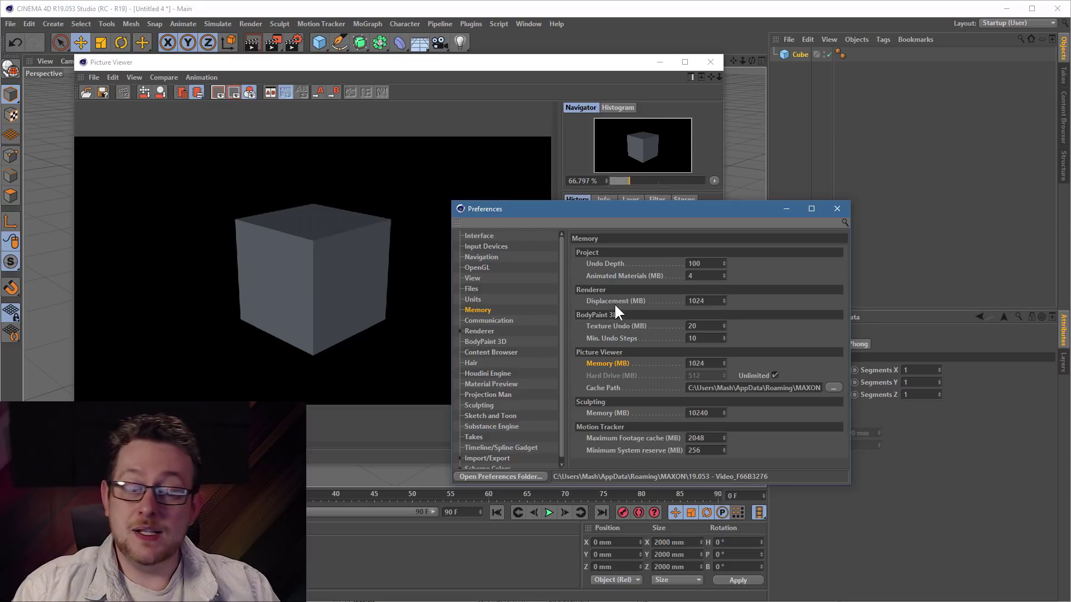
drag(529, 209, 657, 247)
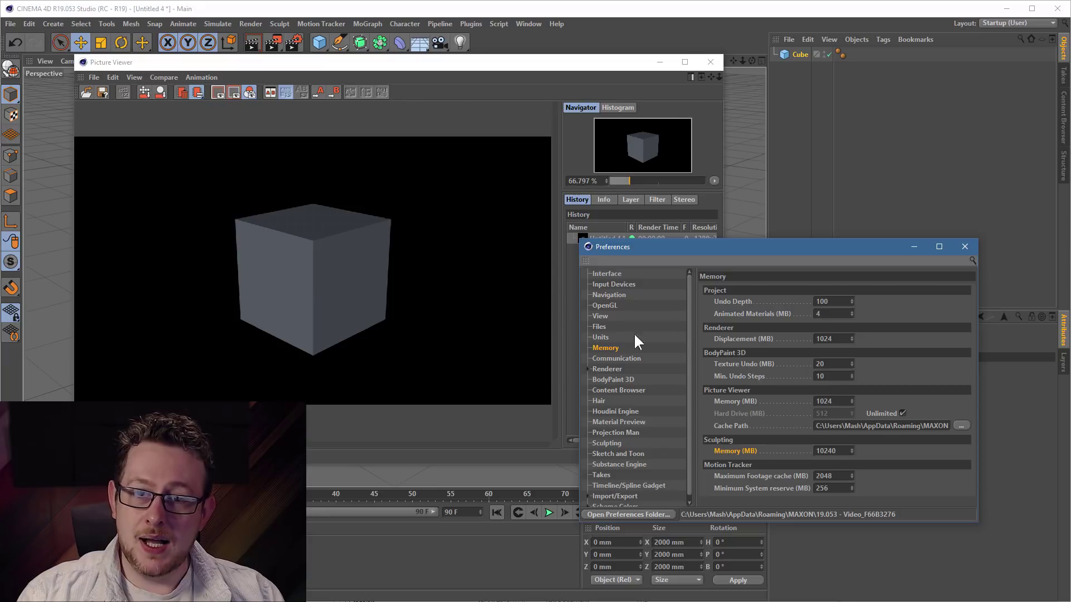
drag(704, 248, 354, 134)
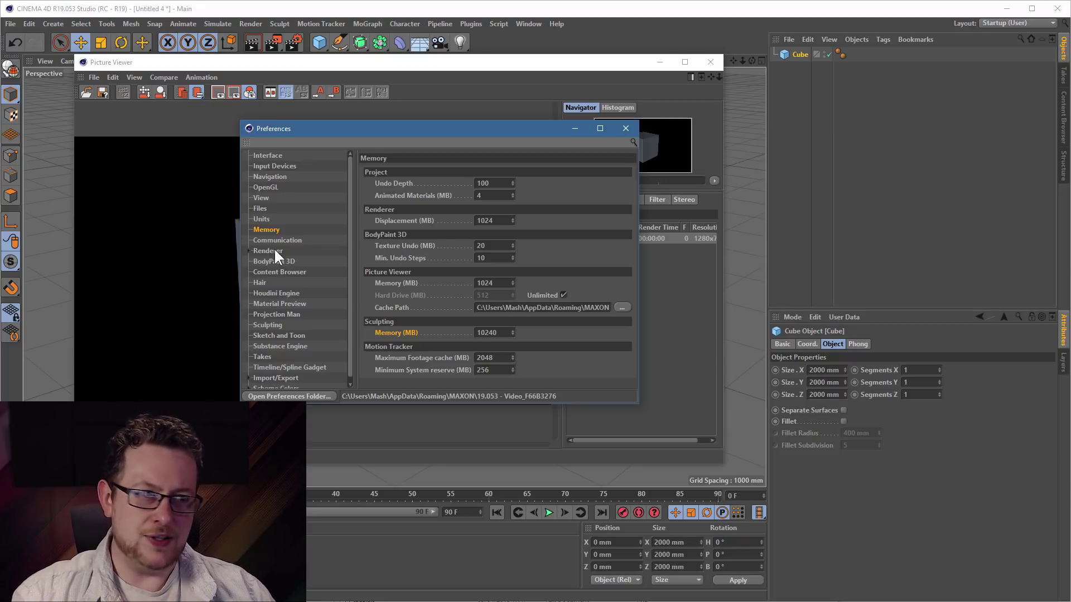
- On the Renderer preferences page, enable Custom Number of Render Threads and set it to 14
click(268, 252)
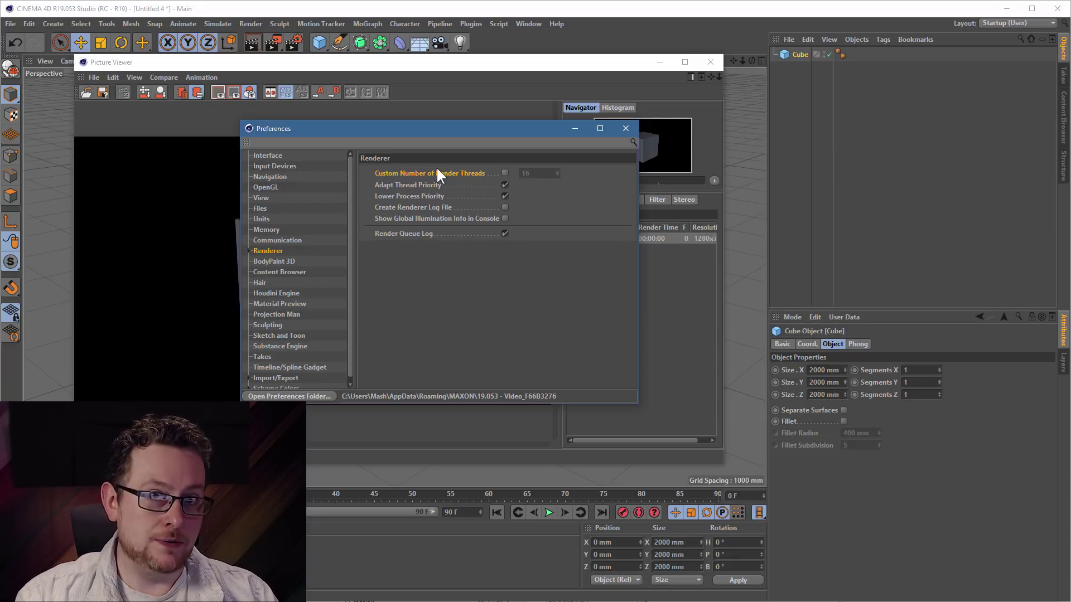
click(505, 173)
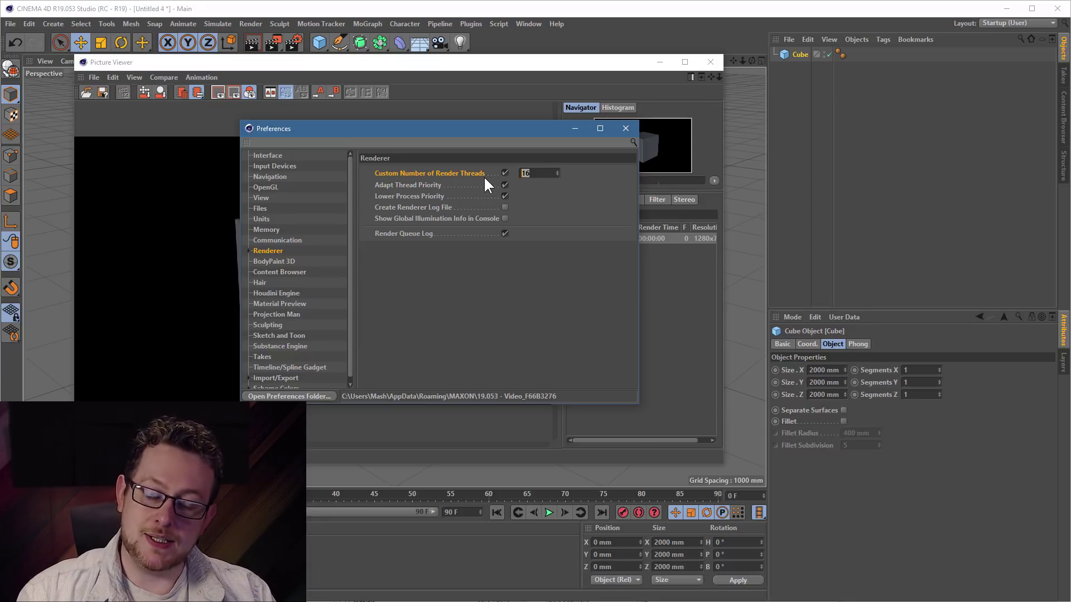
click(550, 170)
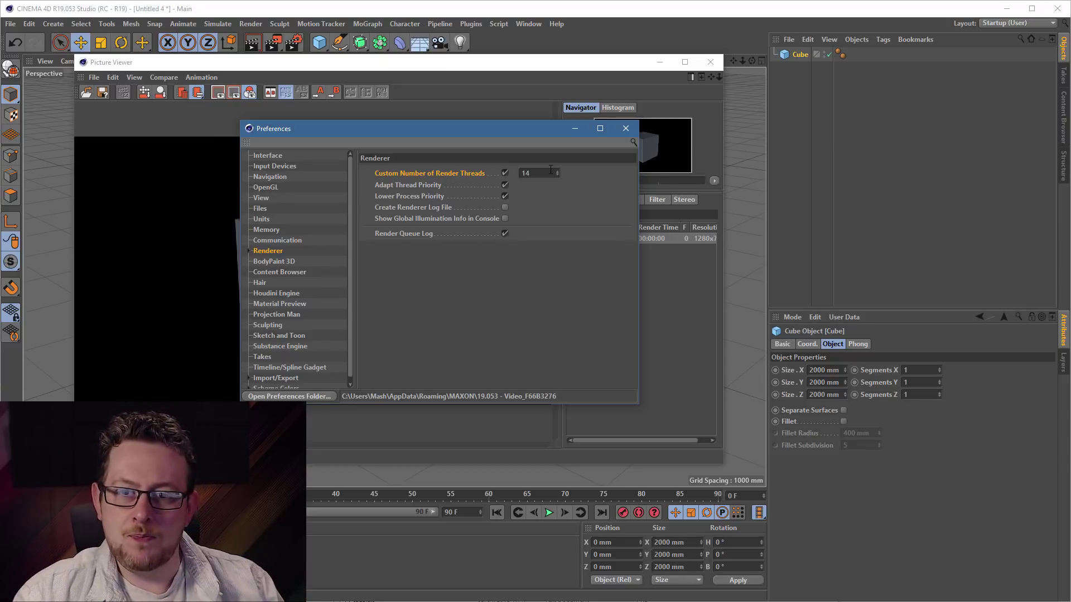
click(248, 250)
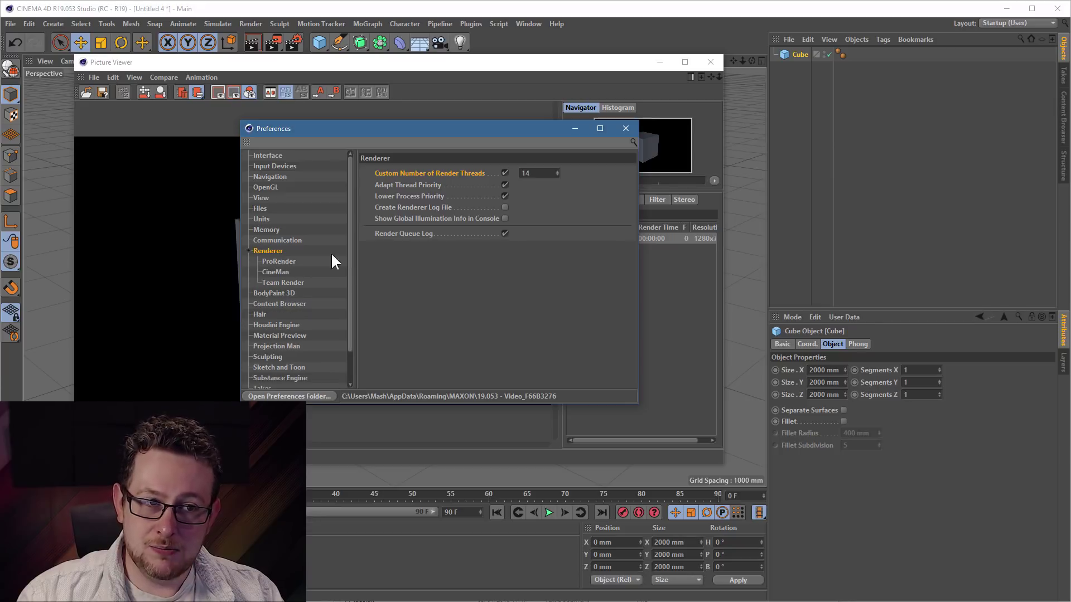
- Enable Team Render, replace its security token with a new one, and close Preferences
click(281, 283)
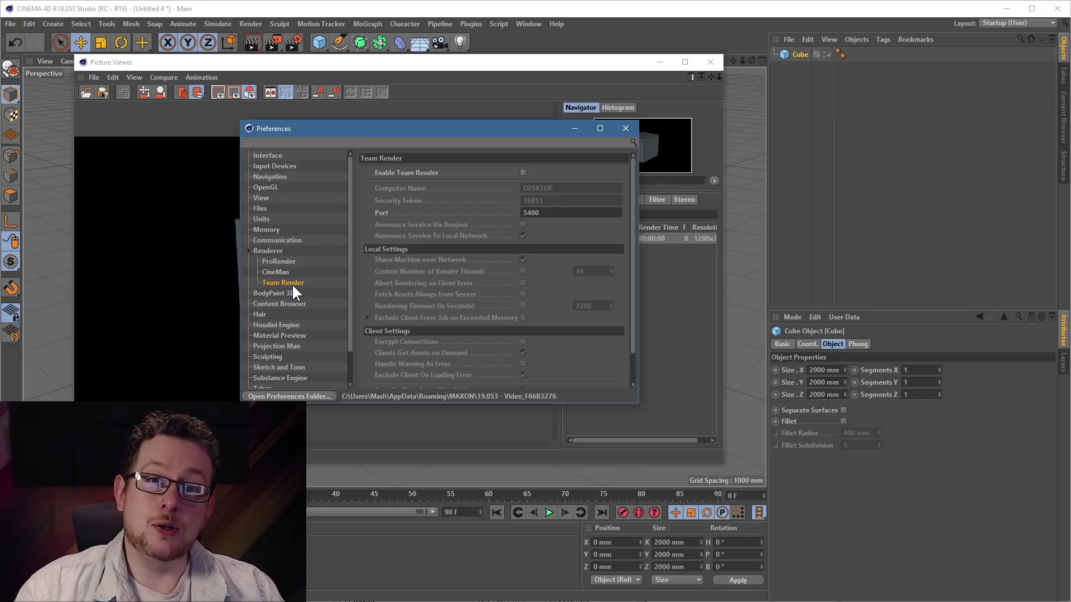
click(523, 172)
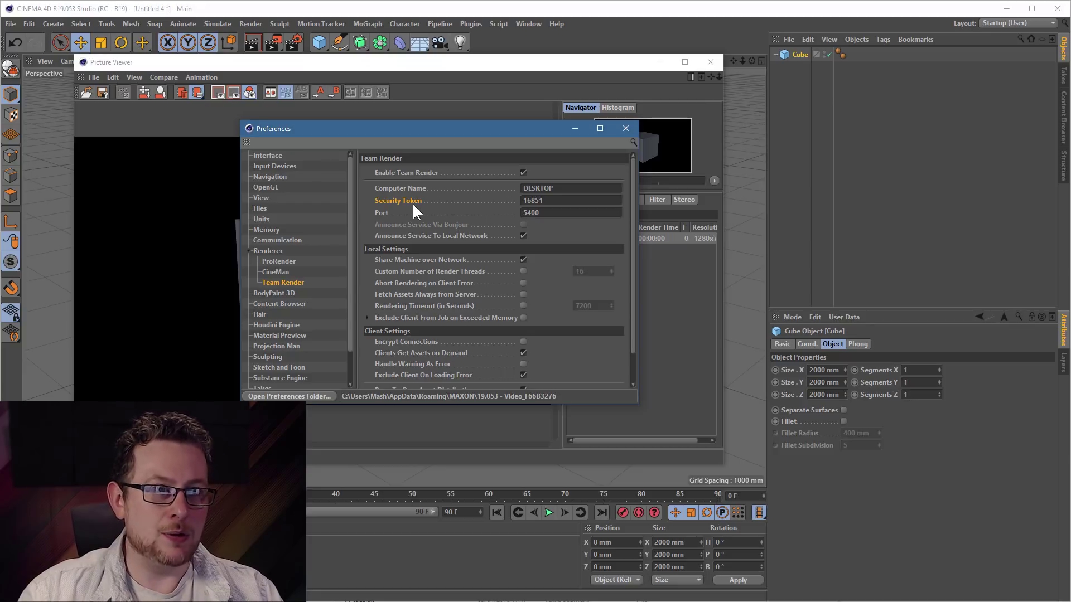
double_click(573, 200)
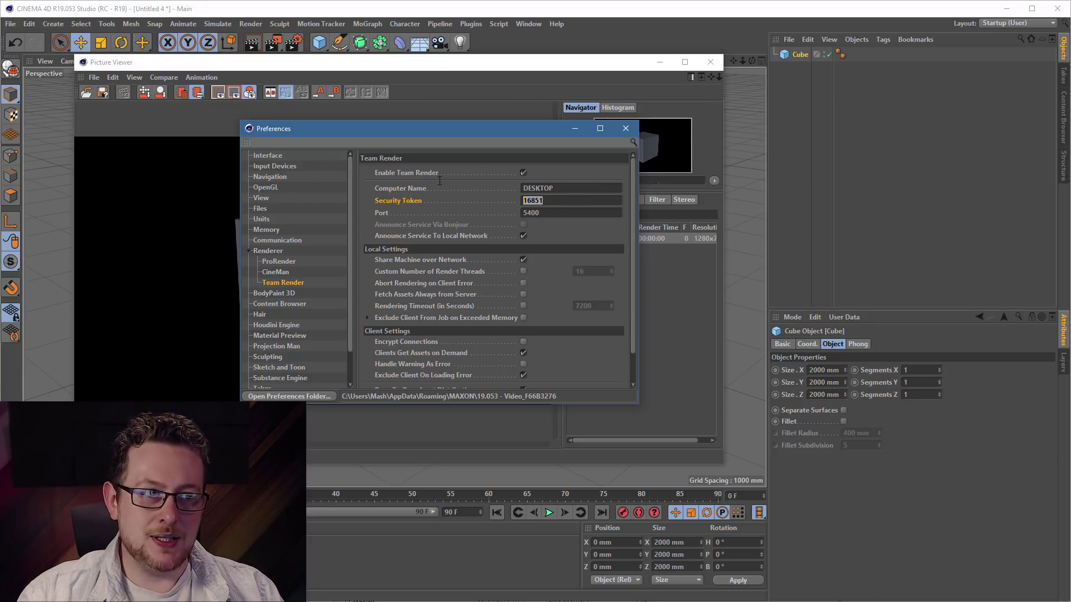
text(1234)
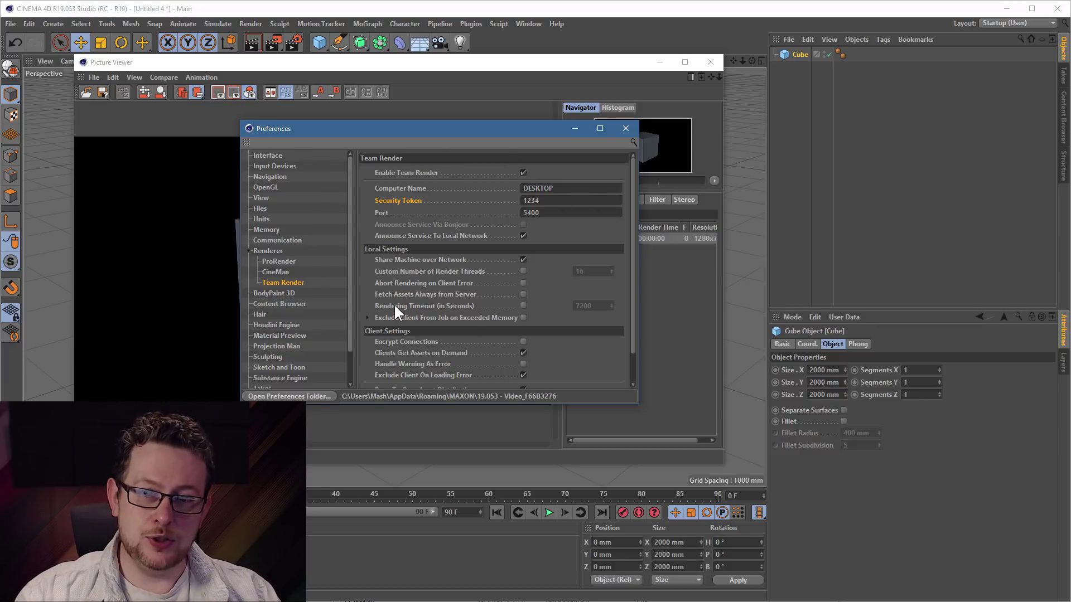
click(621, 130)
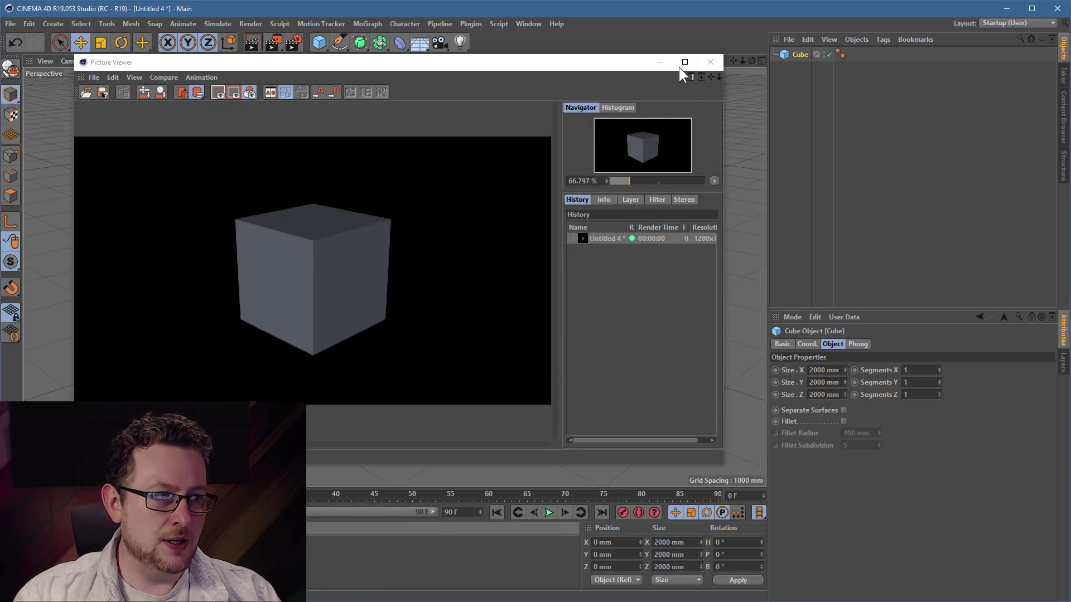
- Close the Picture Viewer, move the cube left, and add a second cube to its right
click(710, 62)
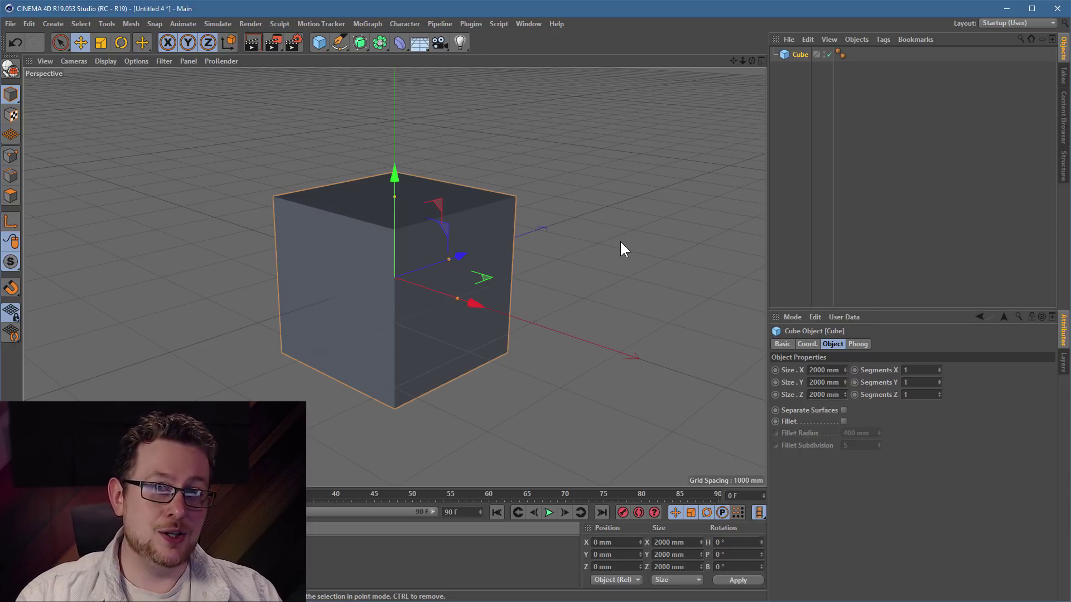
click(360, 86)
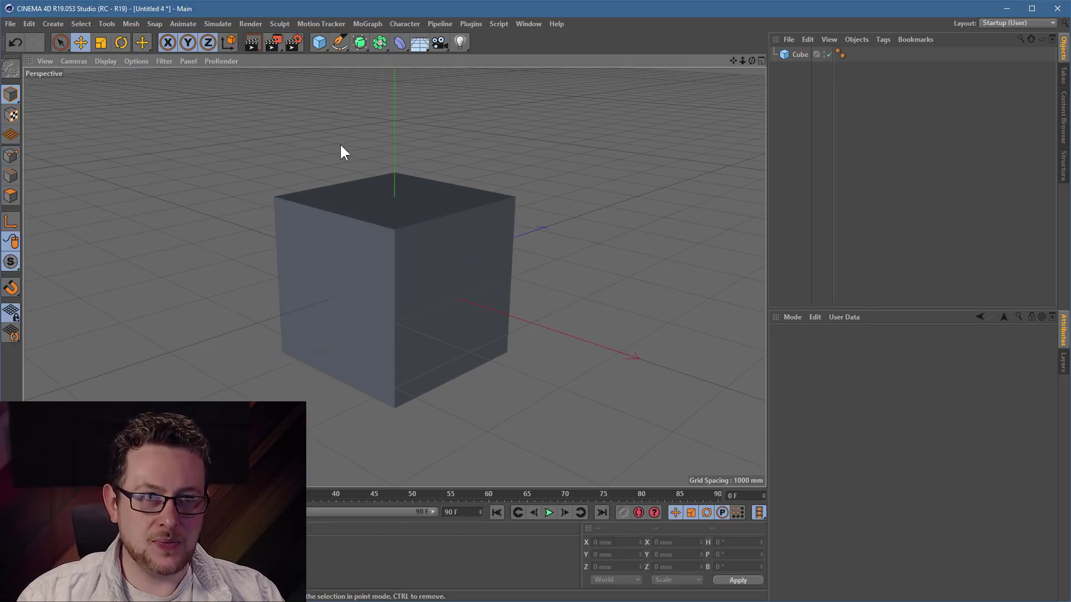
click(446, 254)
drag(549, 316, 405, 304)
click(437, 189)
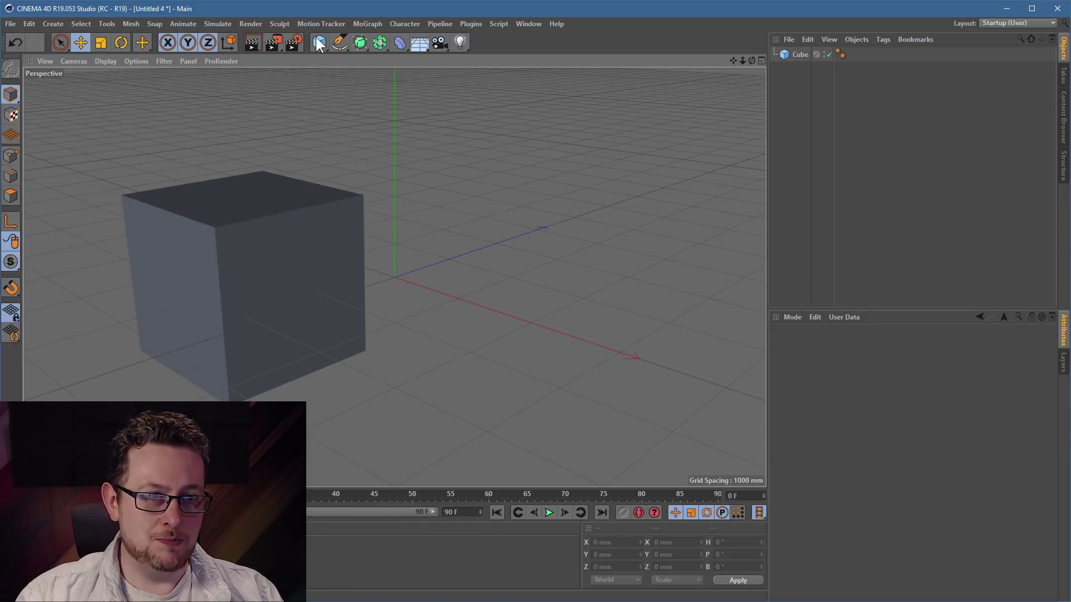
click(319, 42)
drag(298, 102, 470, 102)
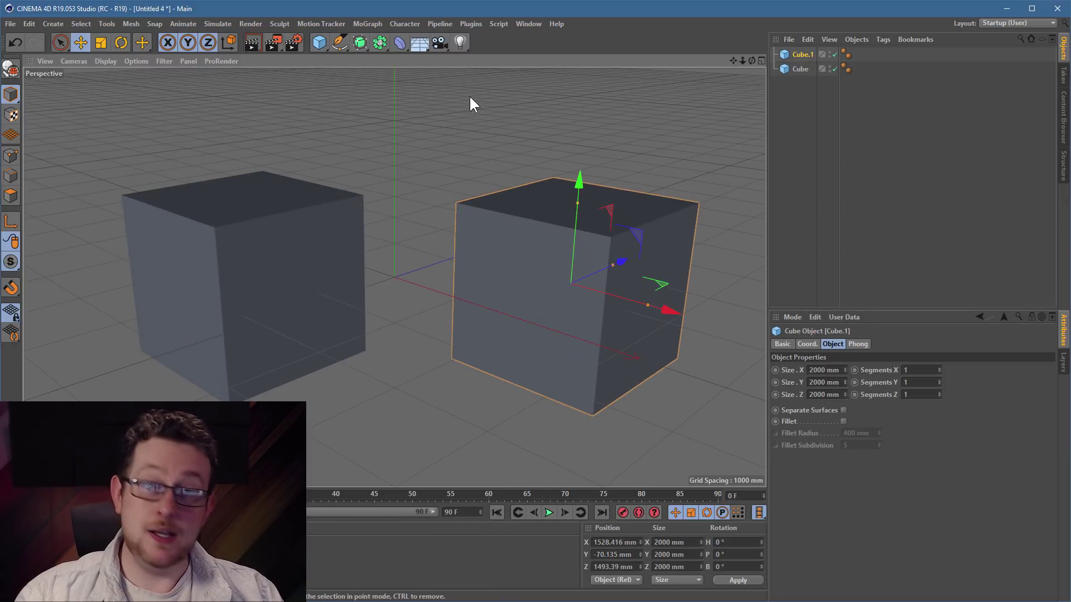
click(421, 132)
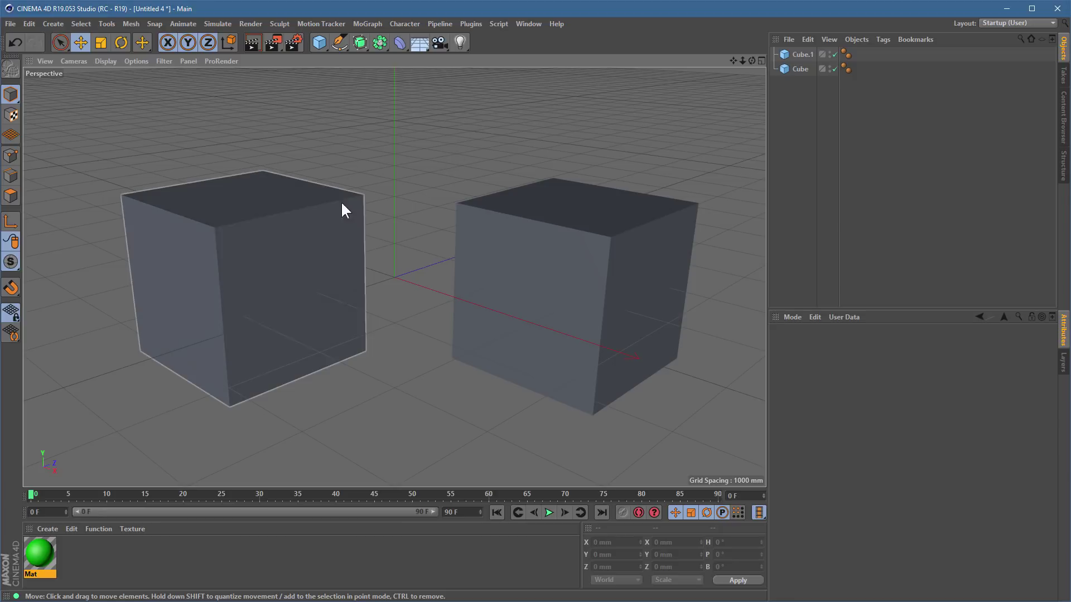
- Browse the viewport display and filter options without changing anything
click(180, 59)
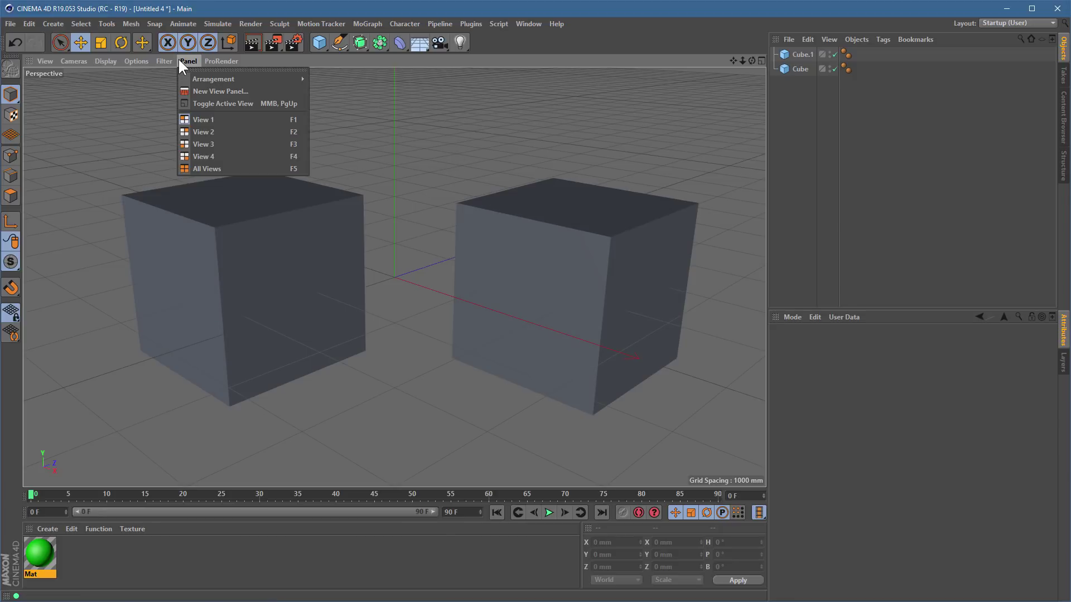
mouse_move(162, 61)
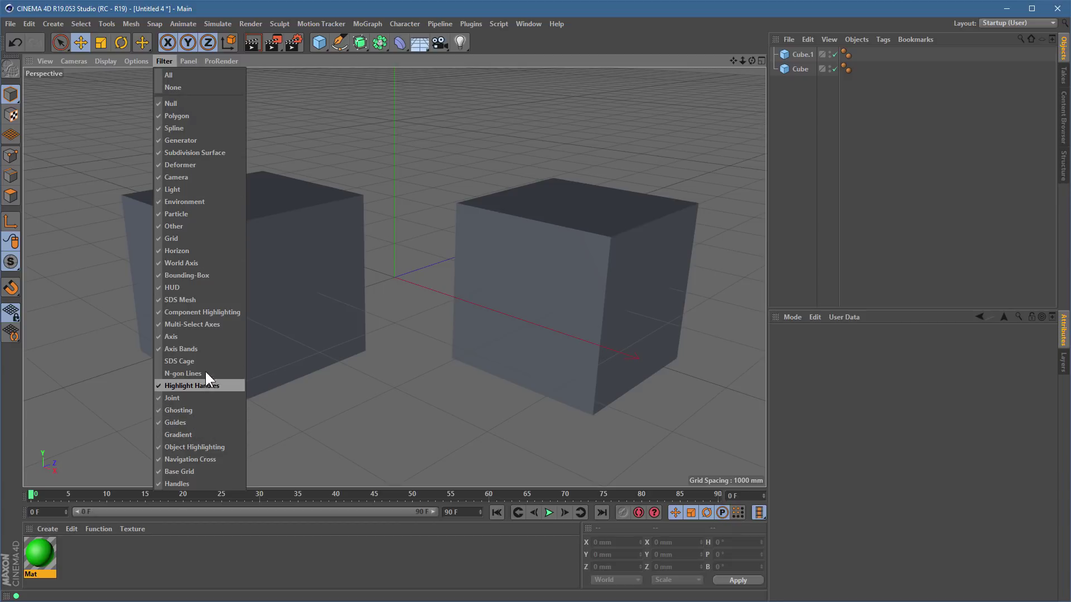
click(182, 447)
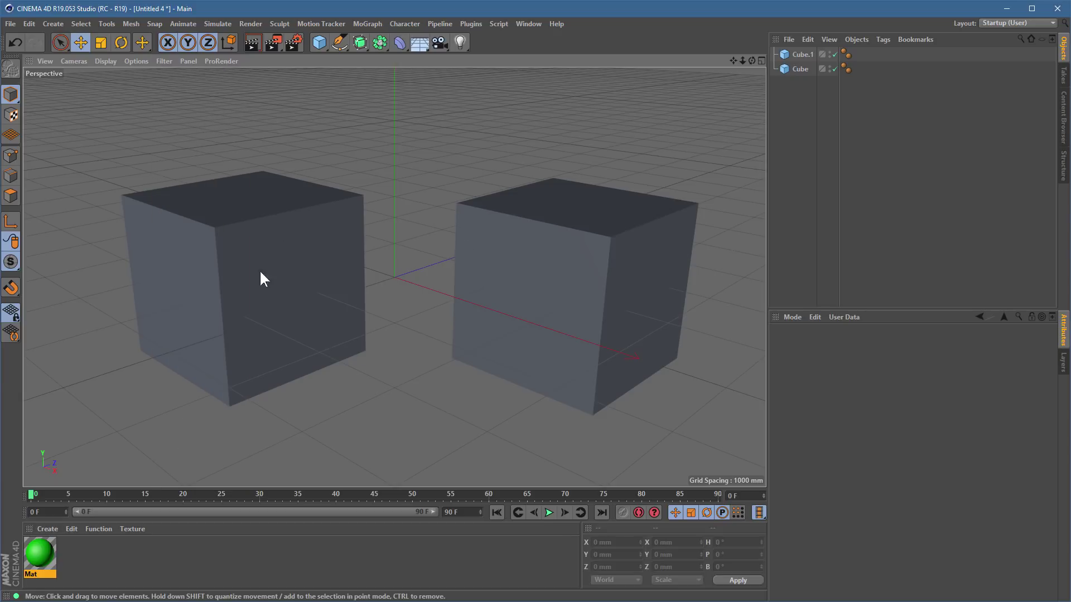
click(325, 240)
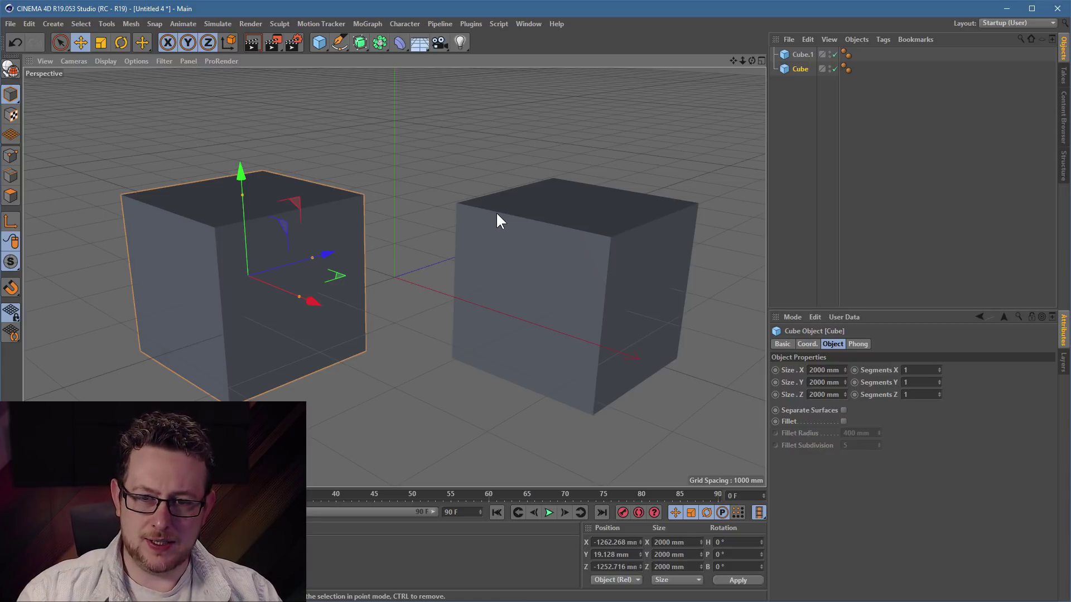
click(803, 125)
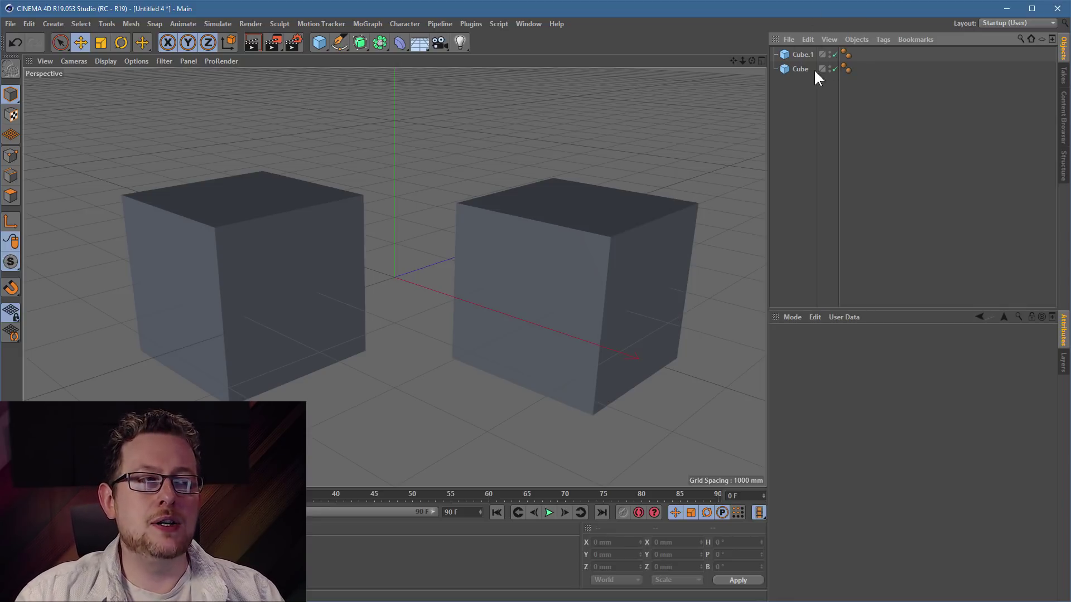
click(851, 40)
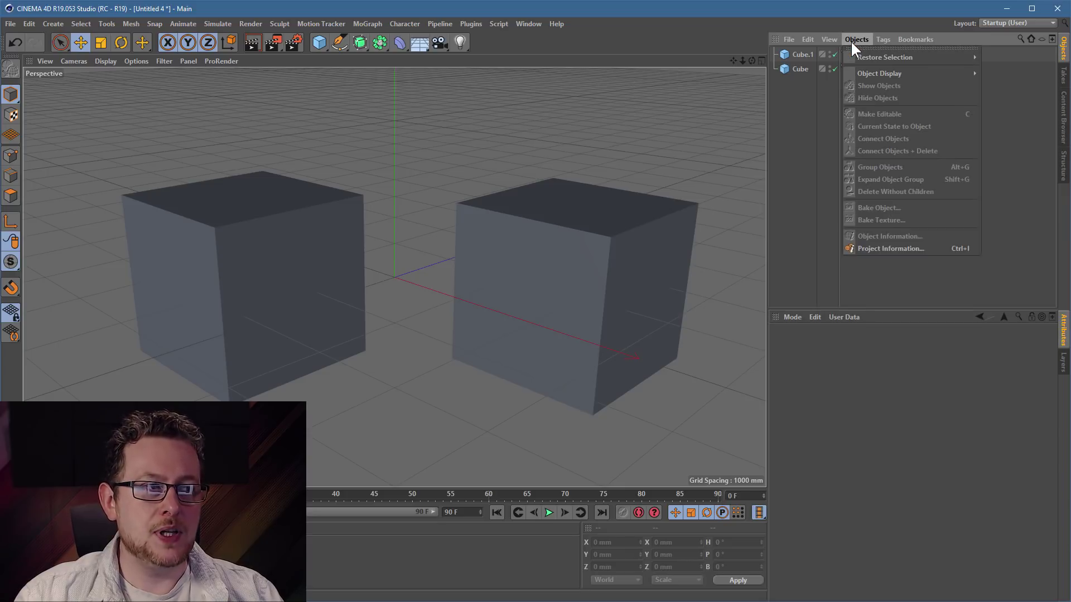
click(811, 123)
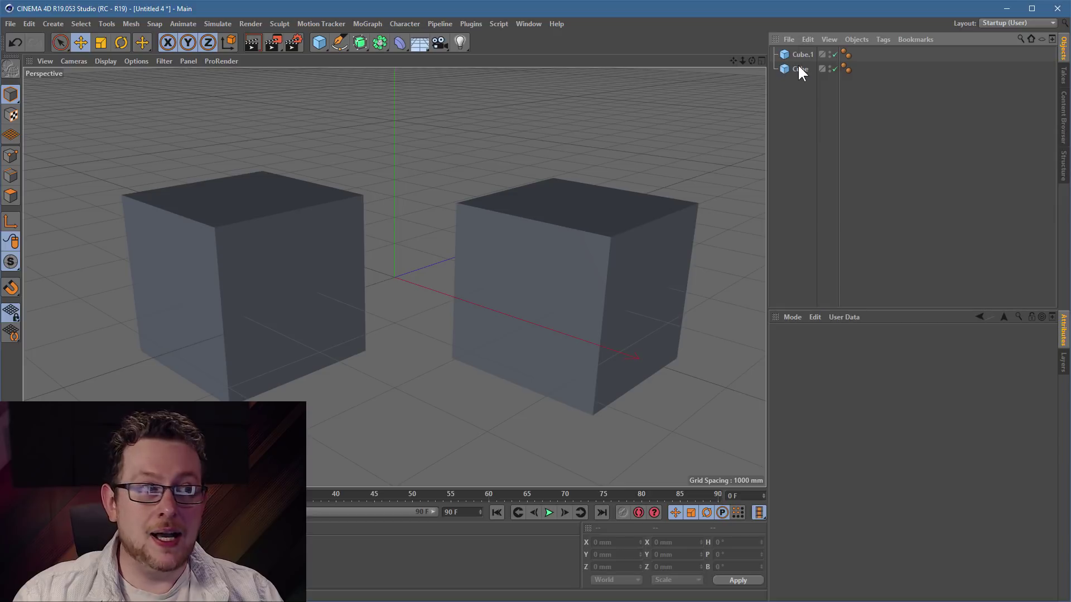
- Add a Platonic, Subdivision Surface, Array, Bend deformer and a Light to the scene
drag(319, 44, 427, 117)
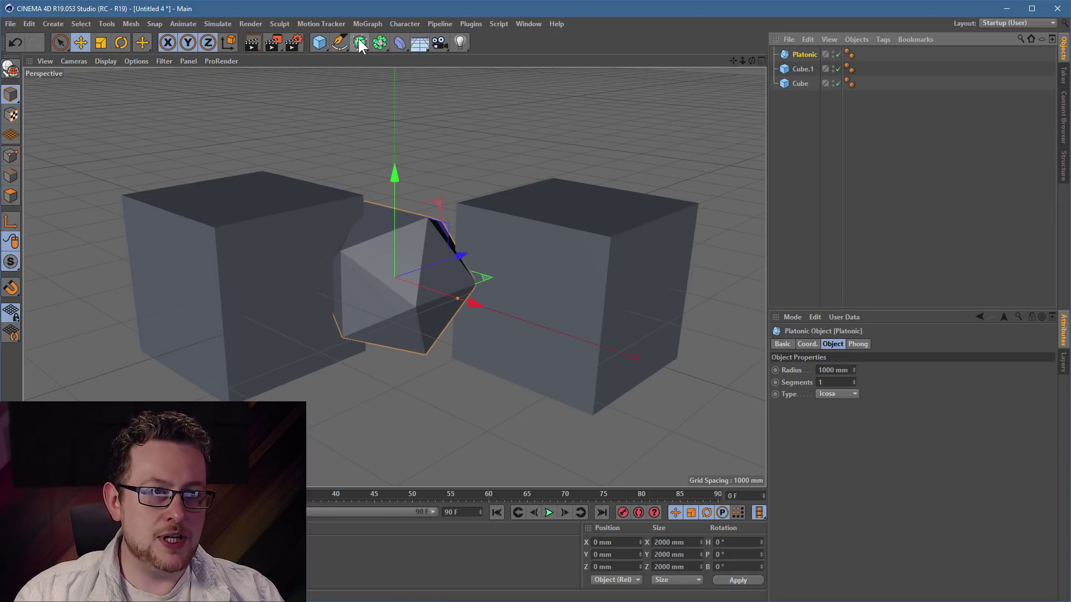
click(360, 42)
click(379, 42)
click(400, 41)
click(459, 42)
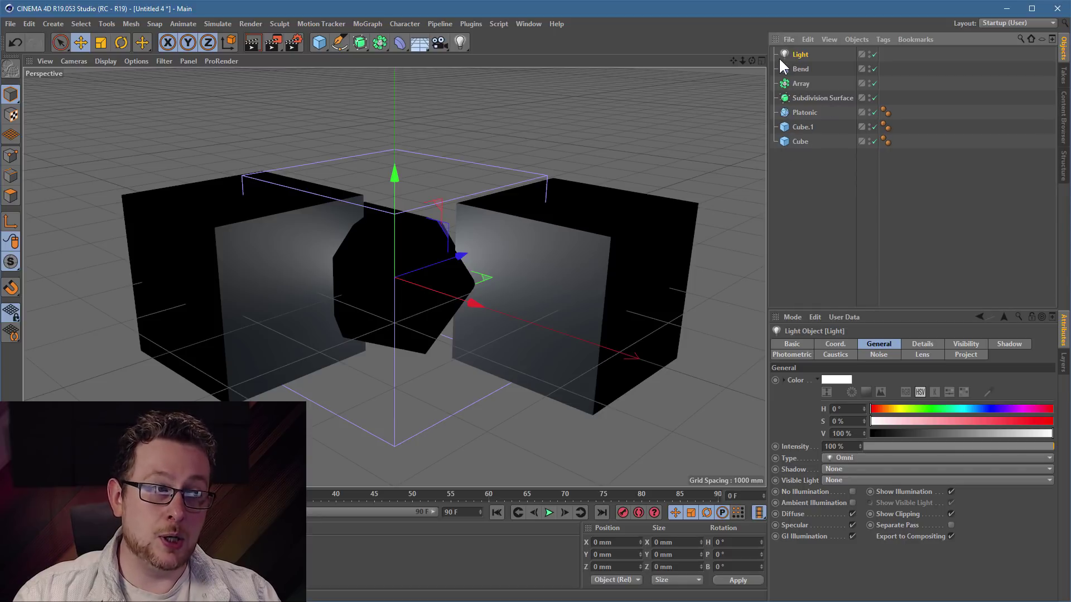
- Set the Object Manager to show Medium icons
click(859, 41)
mouse_move(838, 38)
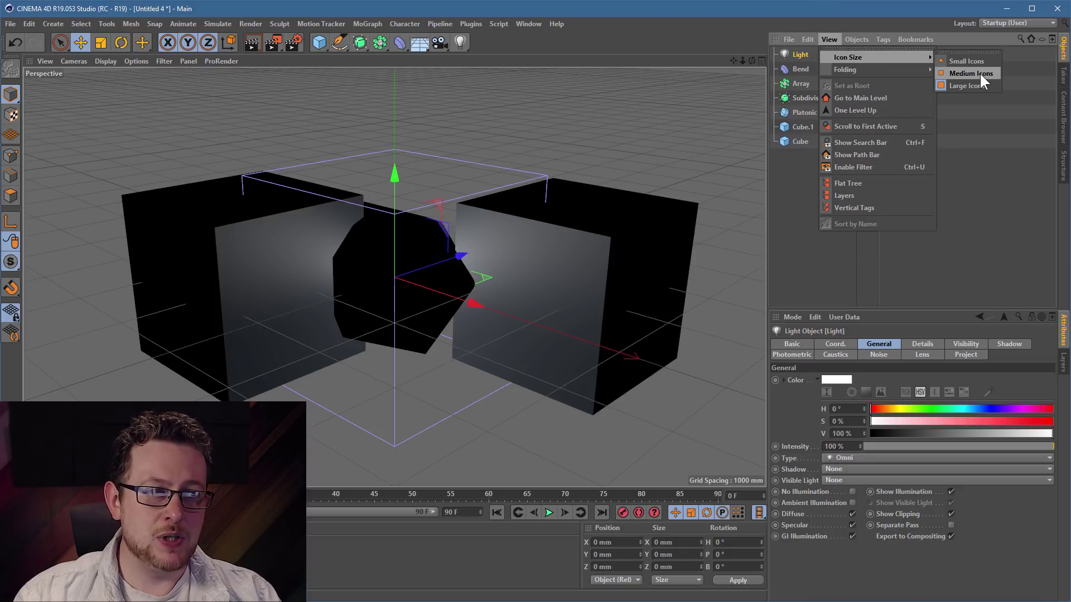
click(980, 74)
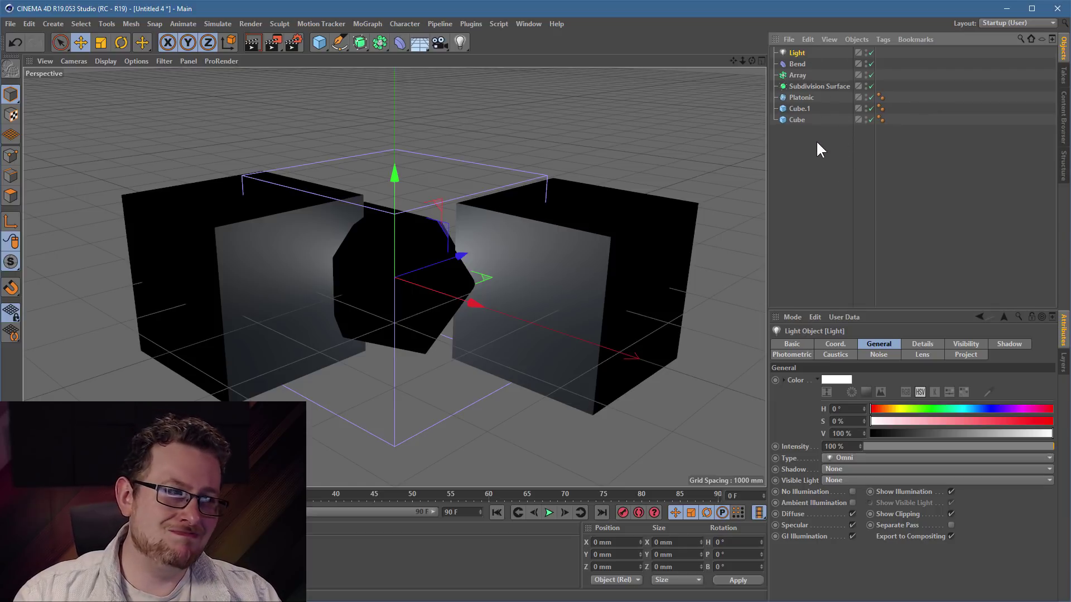
click(833, 40)
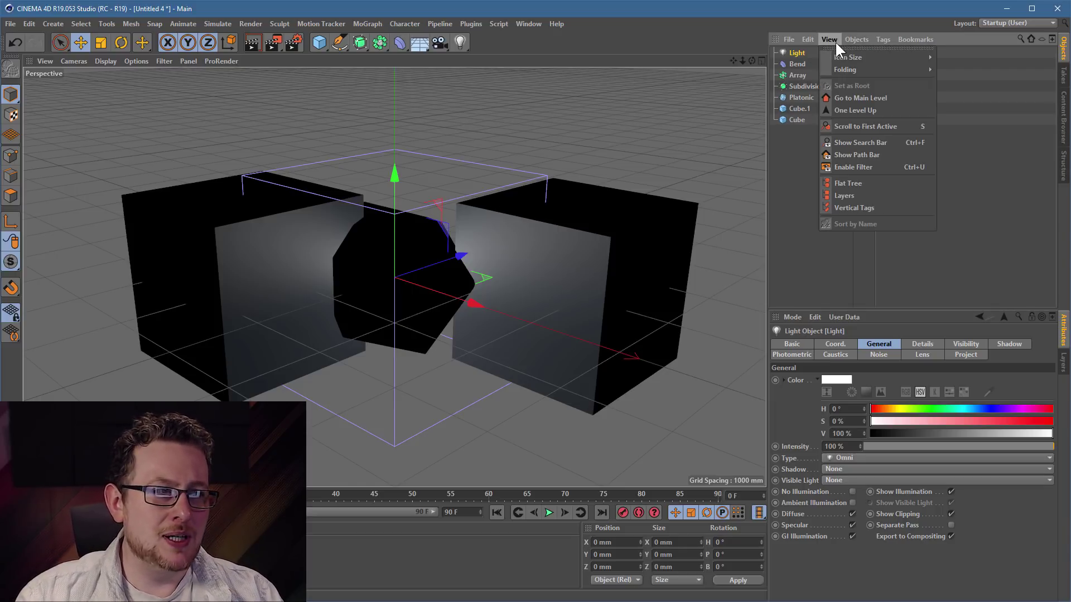
mouse_move(836, 62)
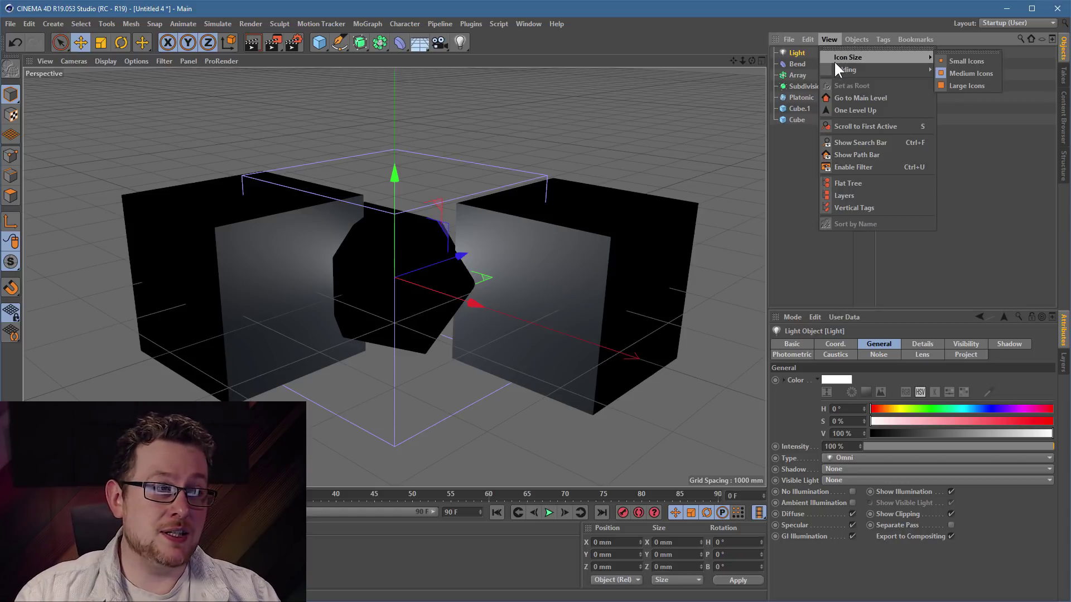
click(817, 185)
- Change the Object Manager icons to Small, then to Large
click(825, 39)
mouse_move(841, 56)
click(985, 58)
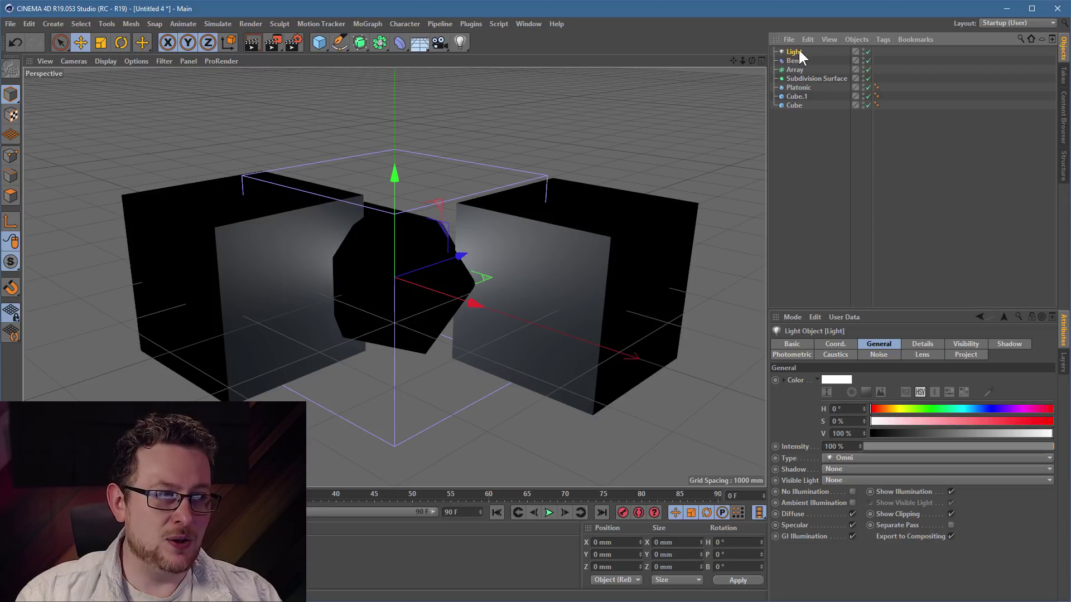
click(837, 40)
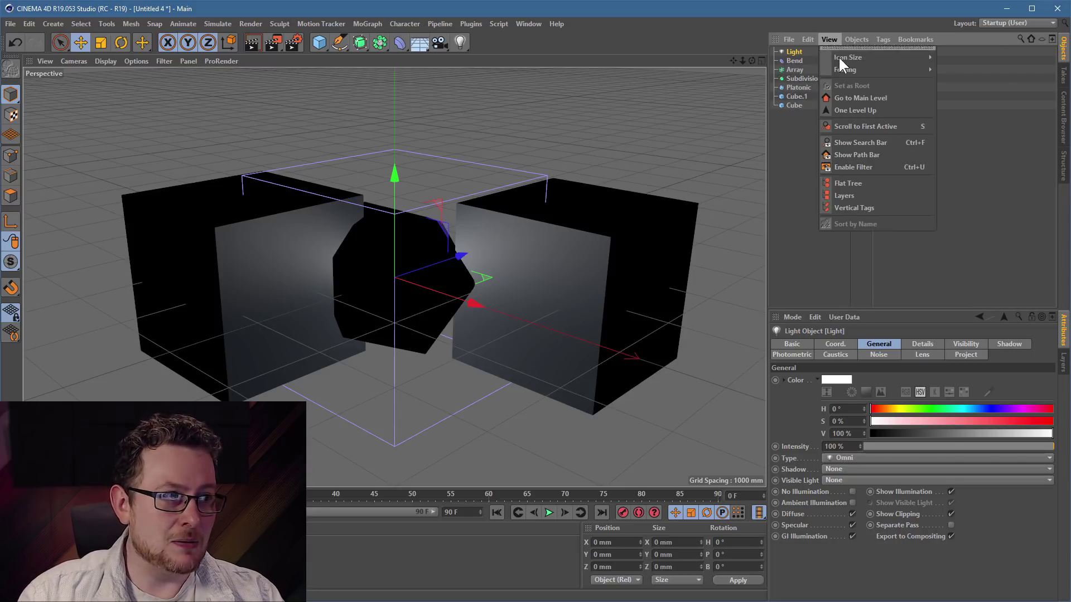
mouse_move(841, 58)
click(966, 85)
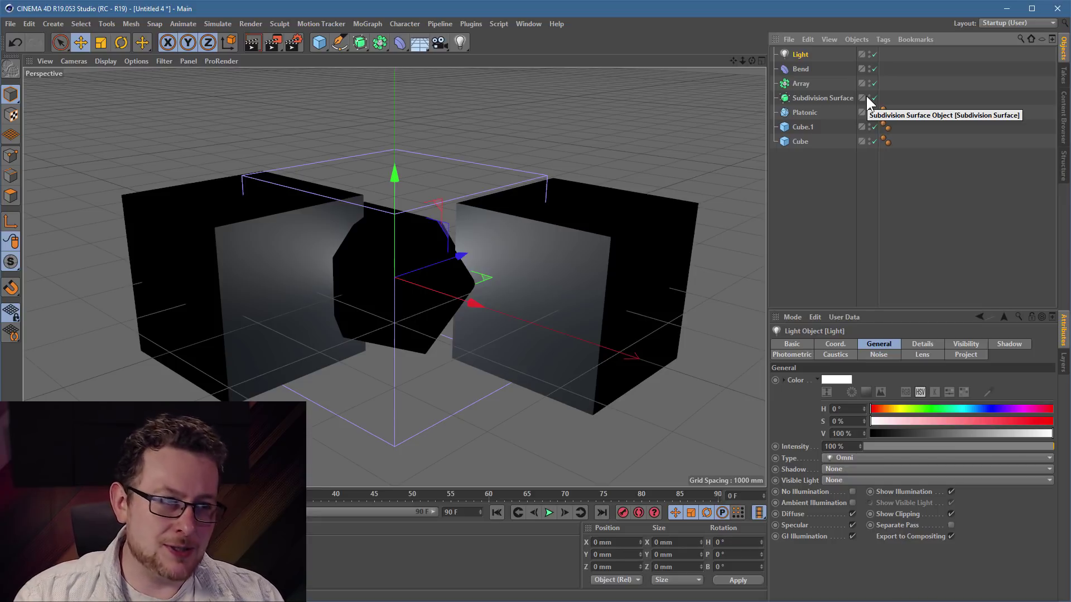
click(30, 23)
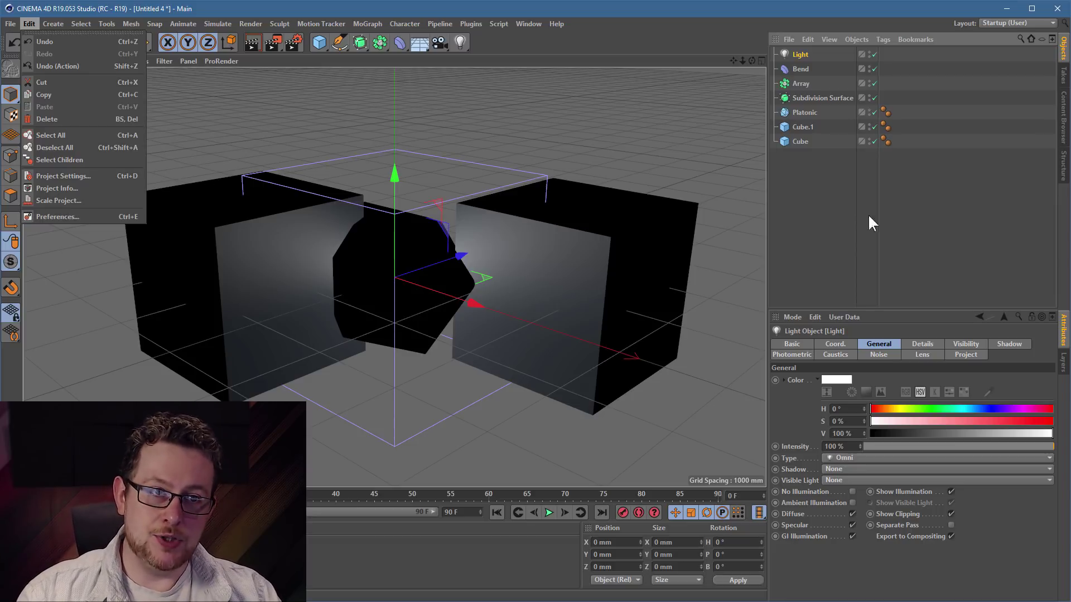
click(844, 182)
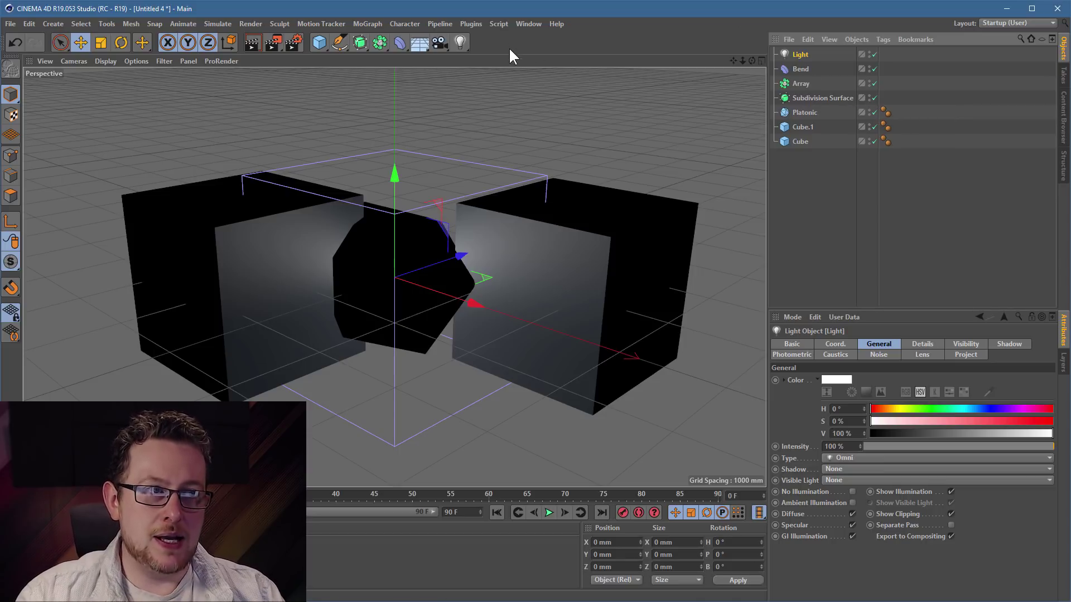
click(500, 23)
mouse_move(509, 42)
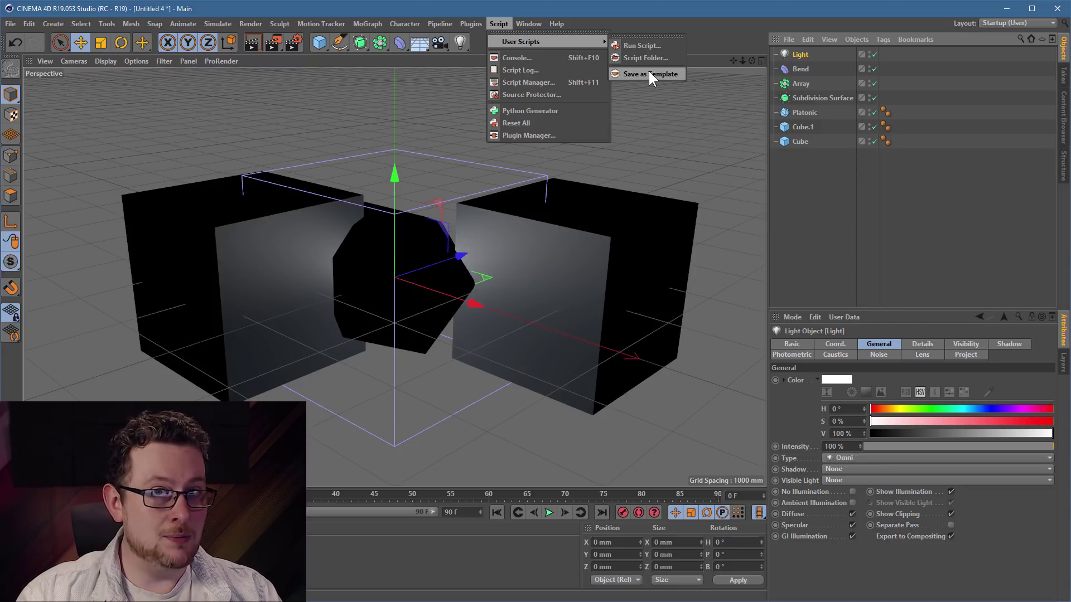
mouse_move(470, 24)
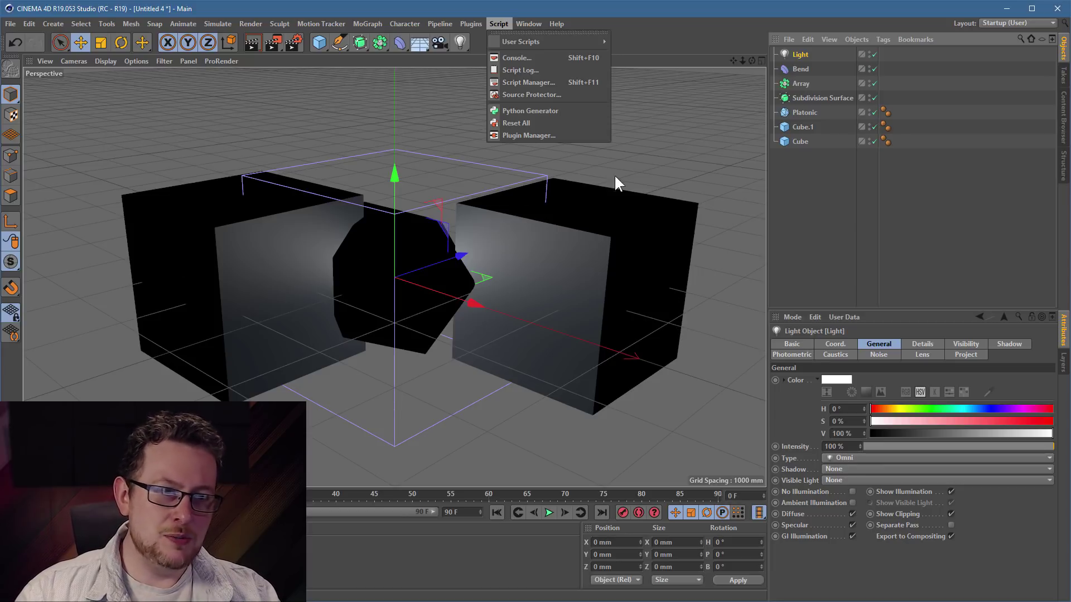
click(583, 245)
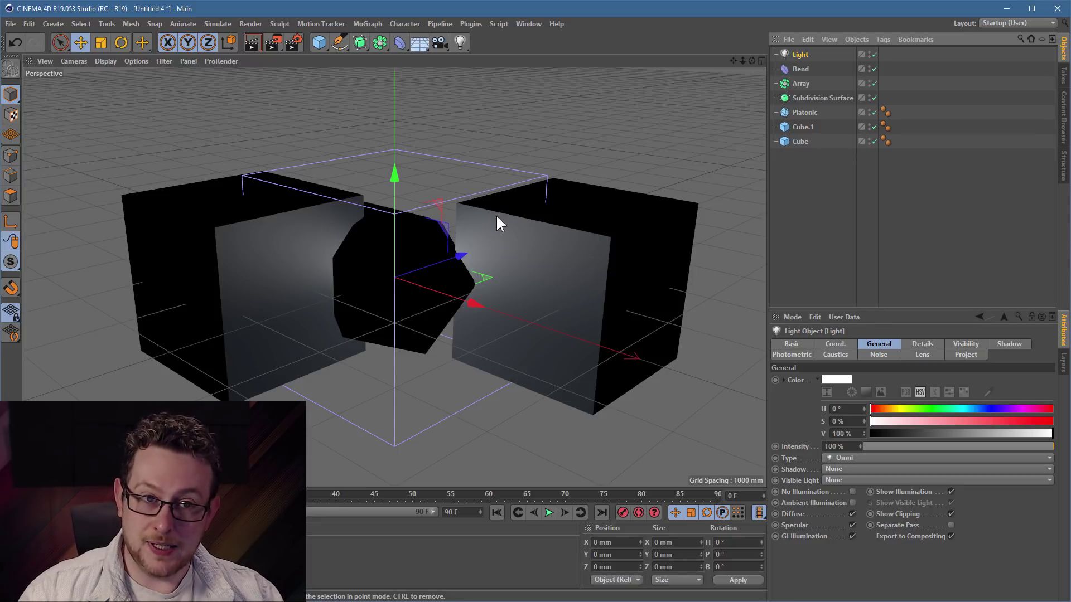
click(10, 24)
- Start new project Untitled 5 with Large object icons, peeking at the Takes list before returning to Objects
click(42, 39)
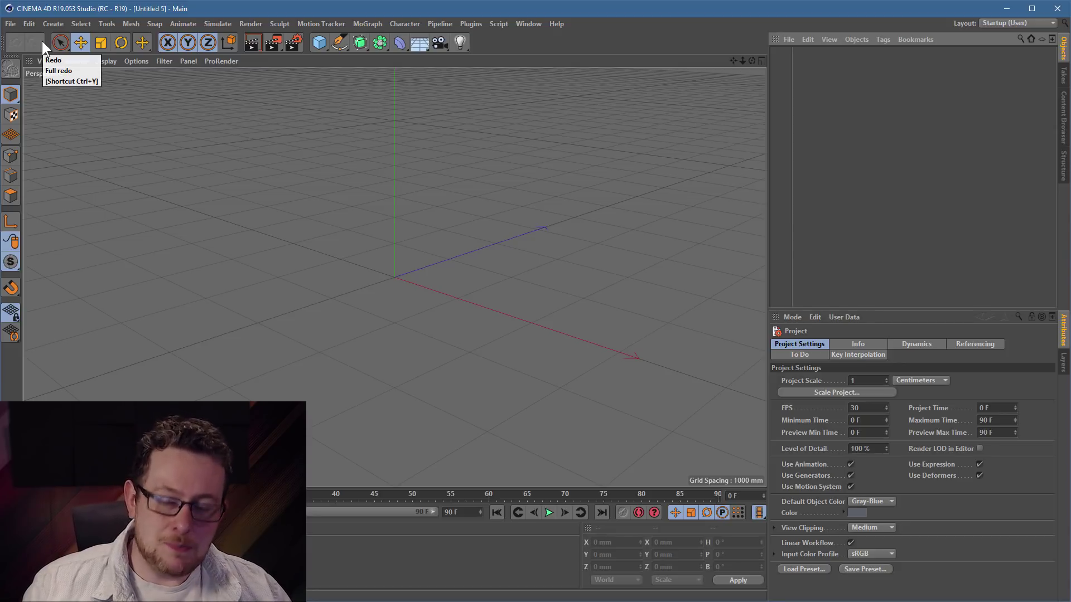
click(831, 39)
mouse_move(839, 55)
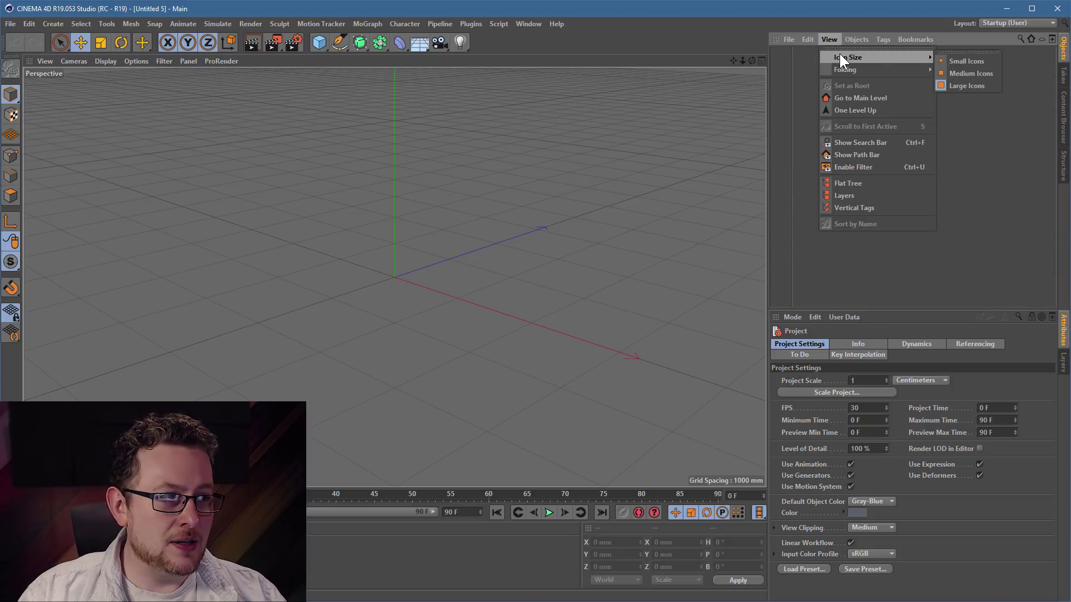
click(976, 94)
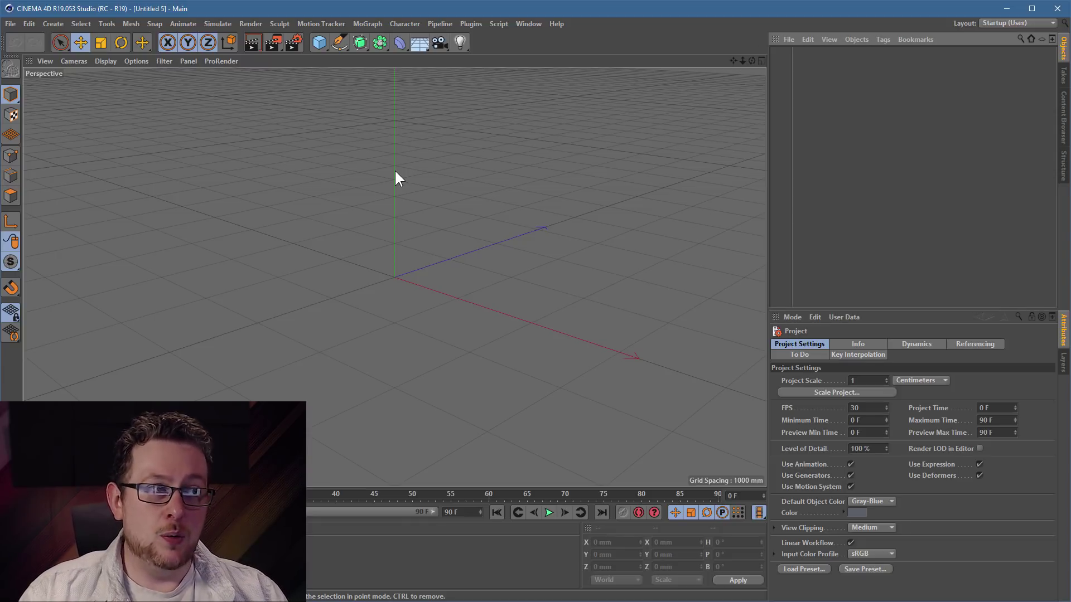
click(1063, 82)
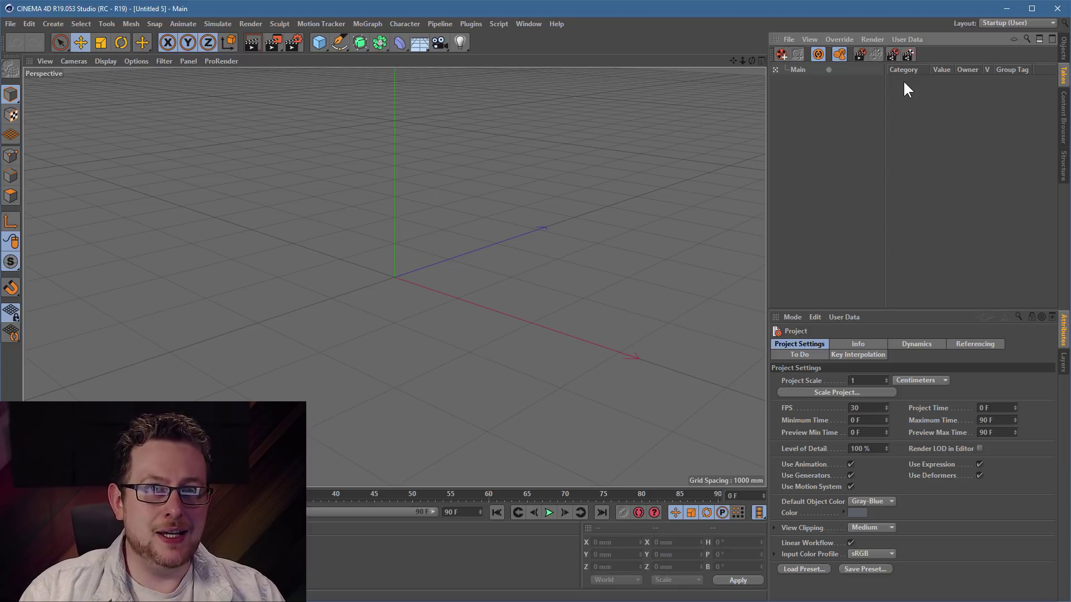
click(1063, 48)
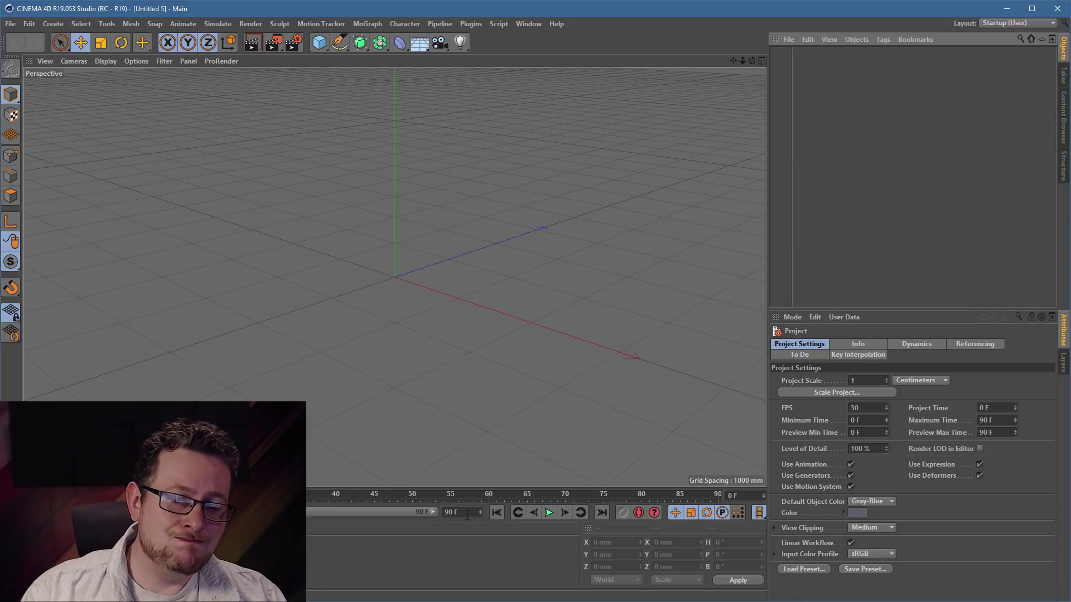
- Set the timeline end frame to 300 F and stretch the preview range to match
double_click(469, 512)
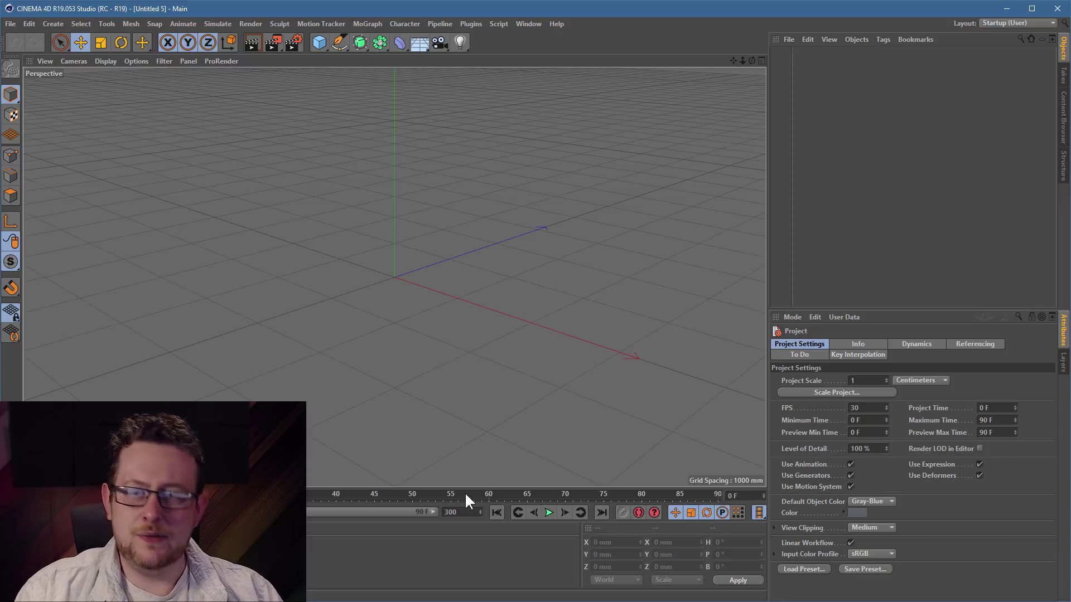
key(Return)
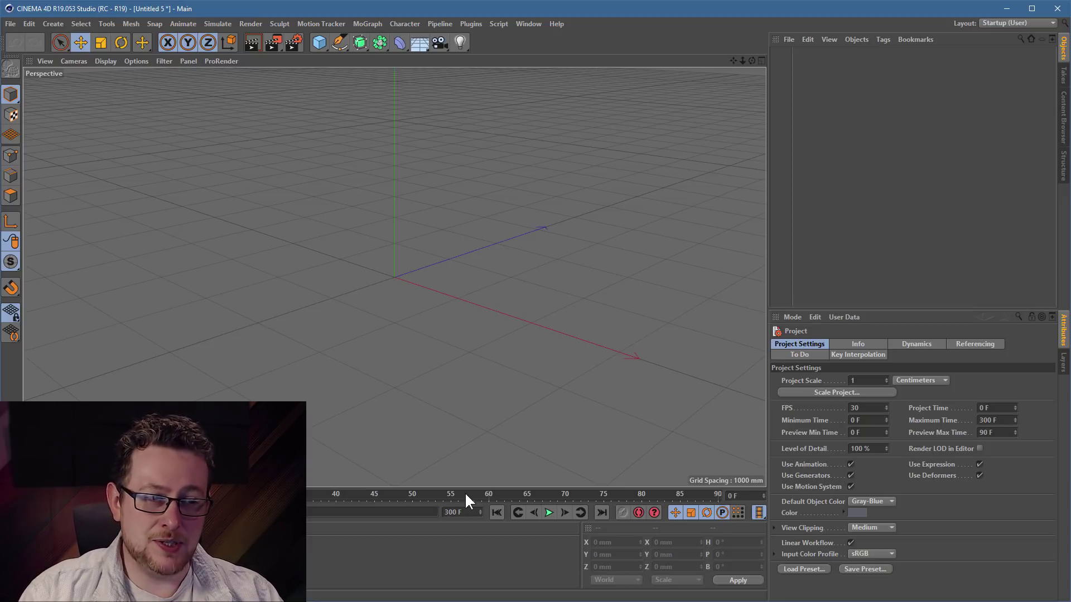
drag(177, 512, 568, 489)
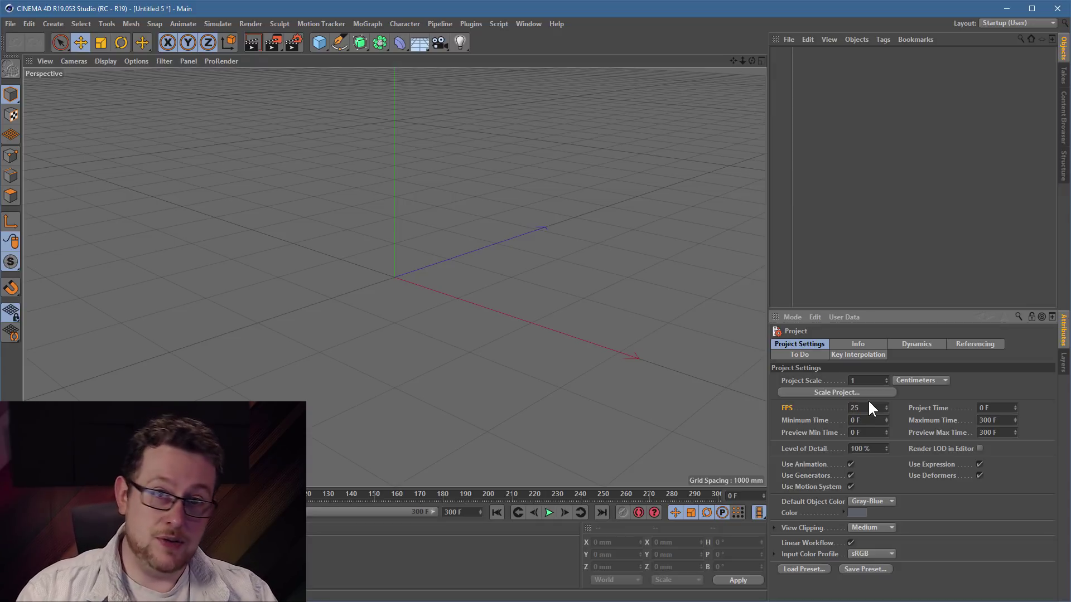
- Change the project frame rate to 60 FPS in Project Settings
key(BackSpace)
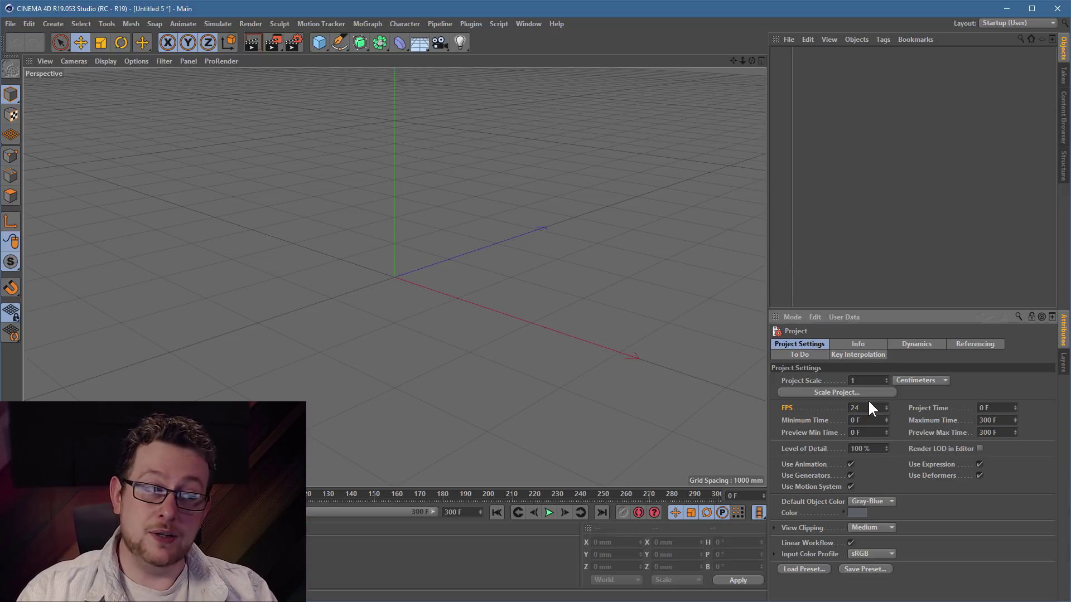
text(4)
key(Return)
text(60)
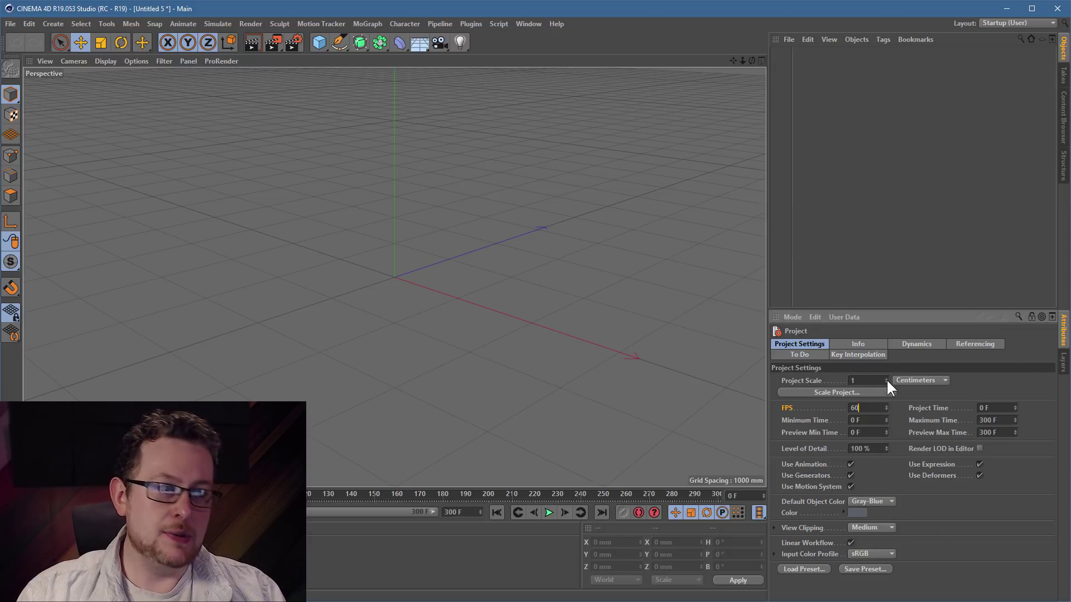
click(870, 380)
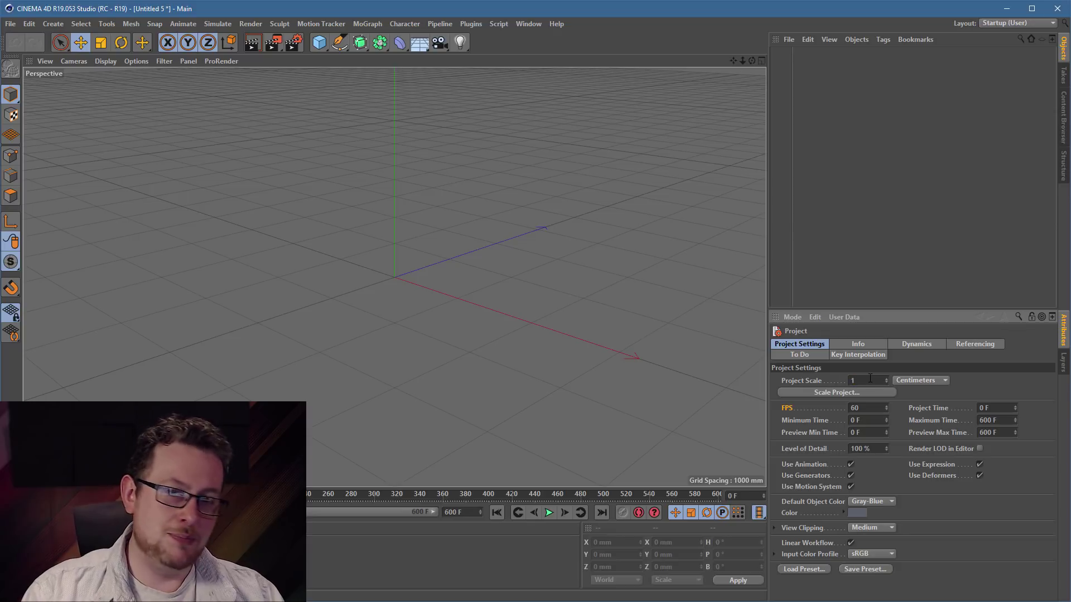
- Create a new scene with a default cube, then start another empty scene
click(10, 23)
click(22, 38)
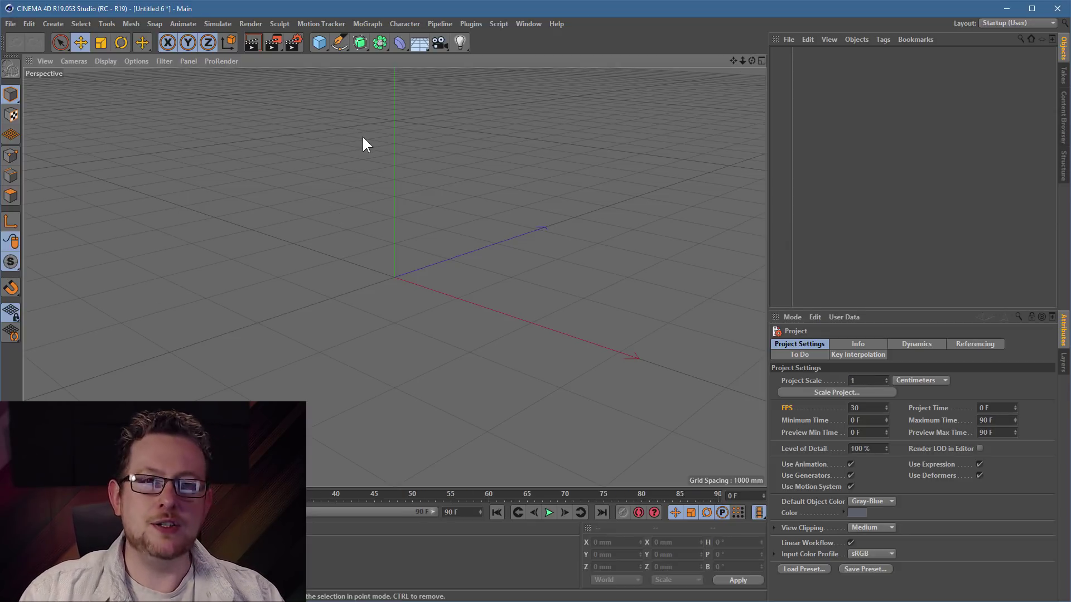
click(317, 42)
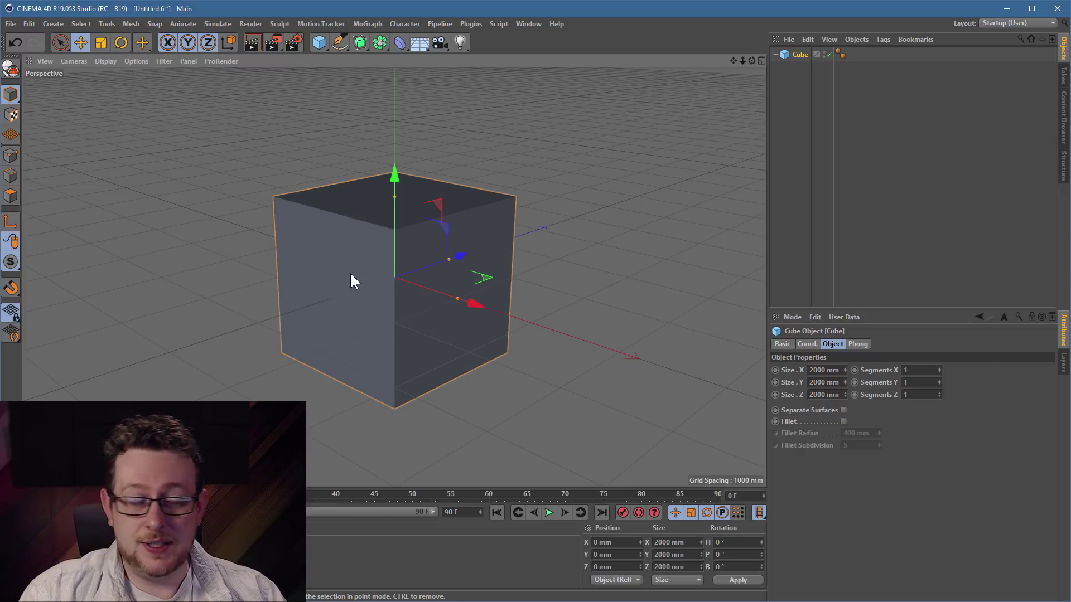
click(11, 24)
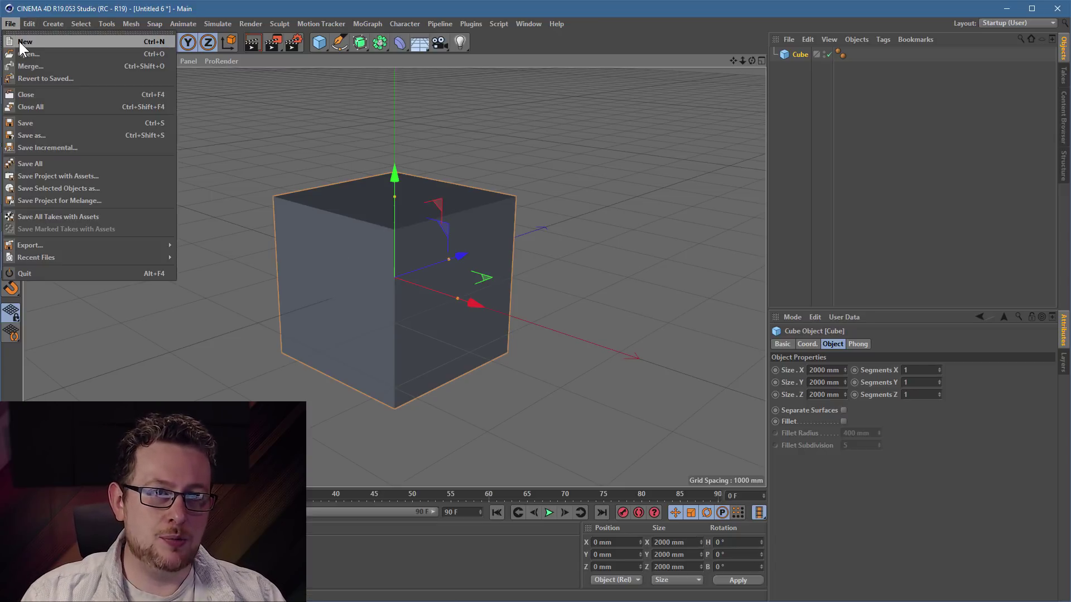
click(22, 41)
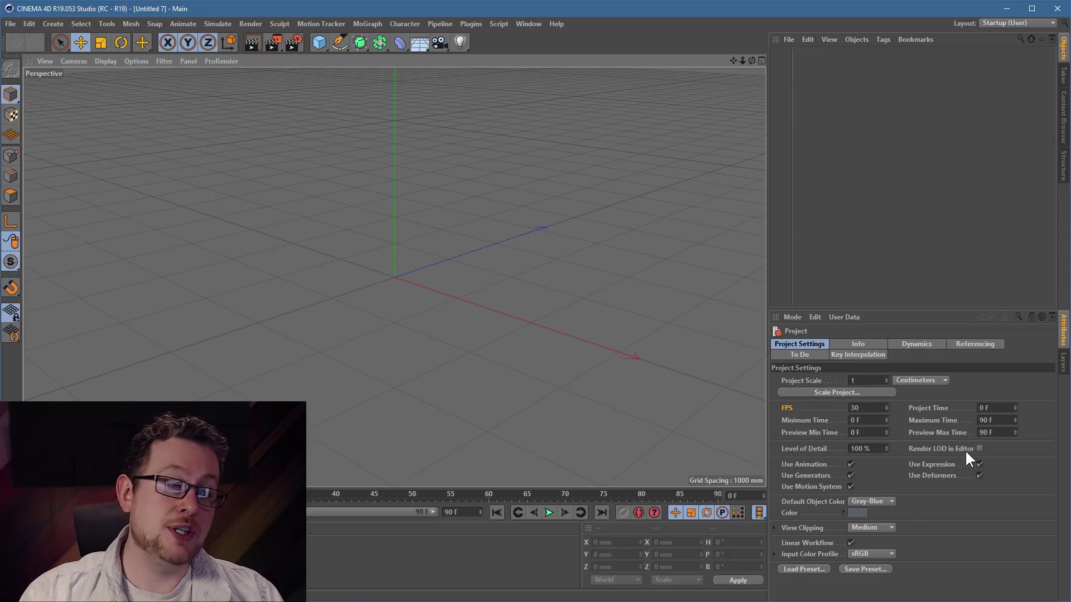
- Set the Project Scale to 0.01 in Project Settings
click(33, 23)
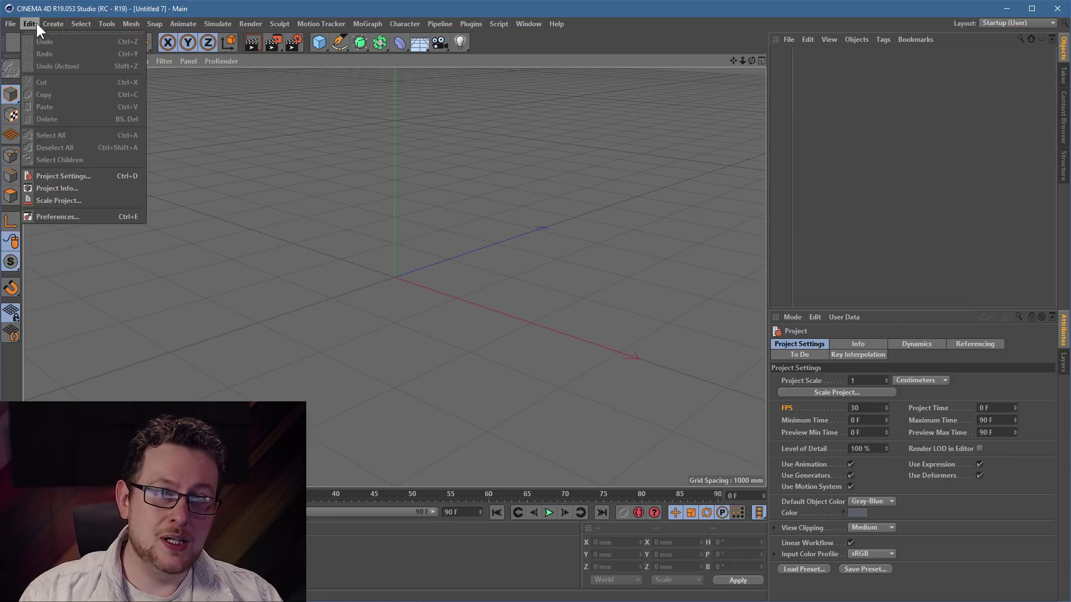
click(79, 174)
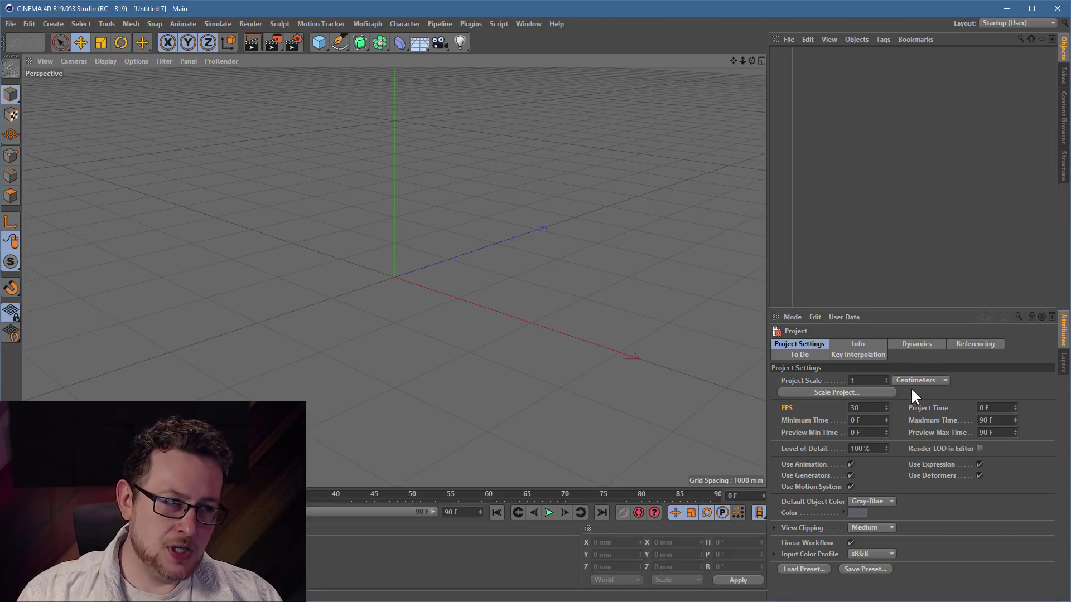
click(870, 382)
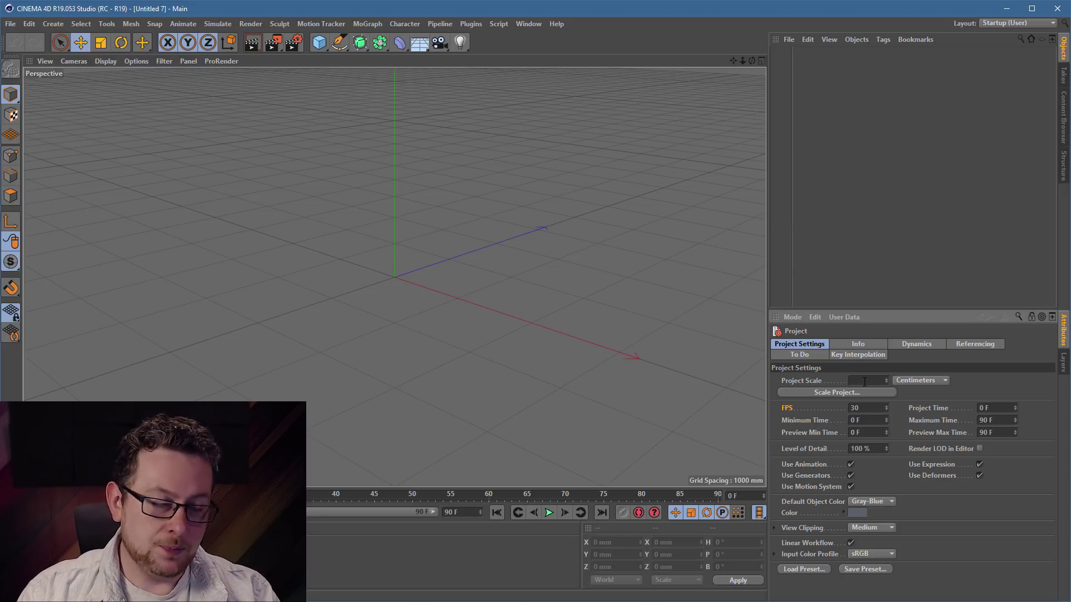
text(0.01)
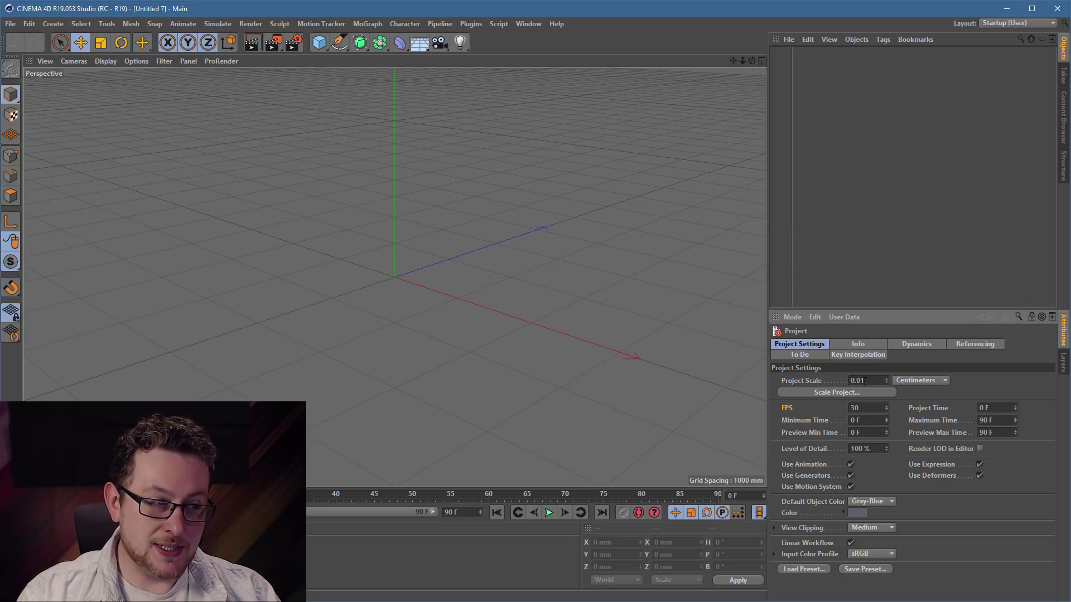
key(Return)
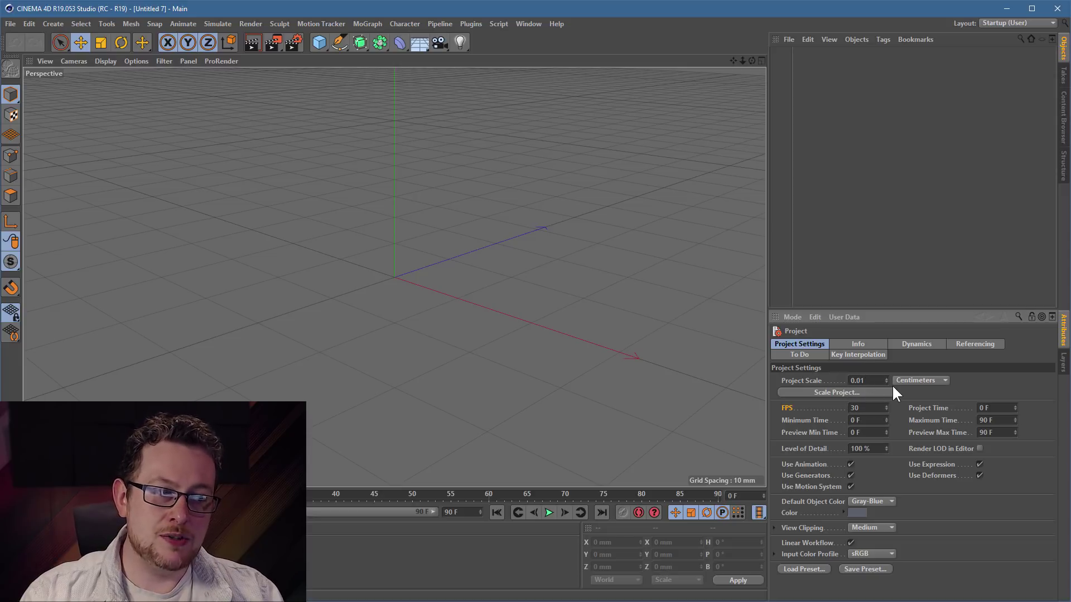
- Add a test cube, then start a new empty scene
click(320, 42)
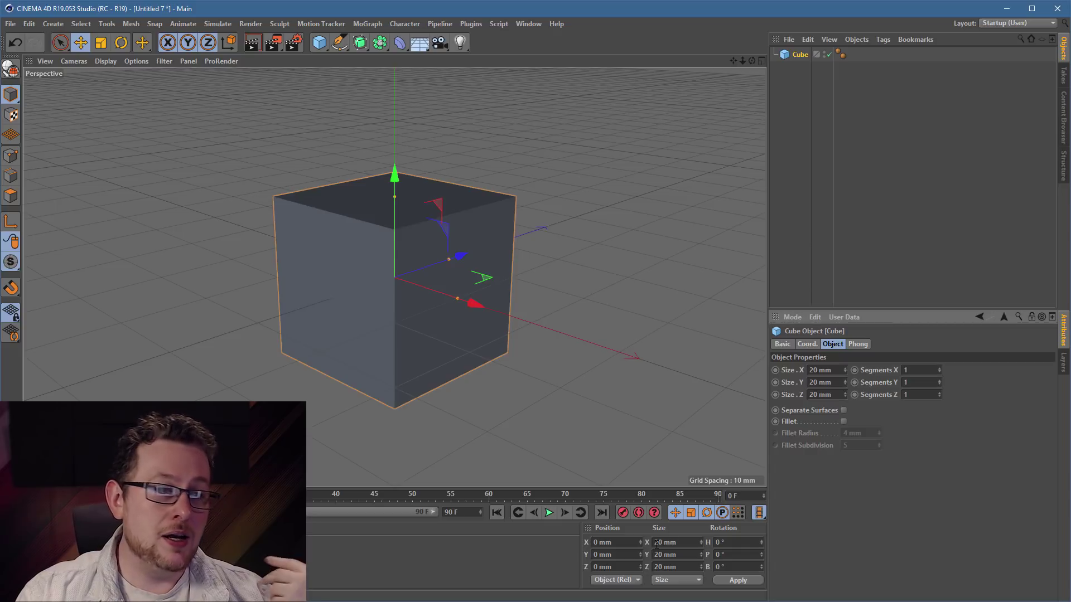
click(11, 24)
click(18, 39)
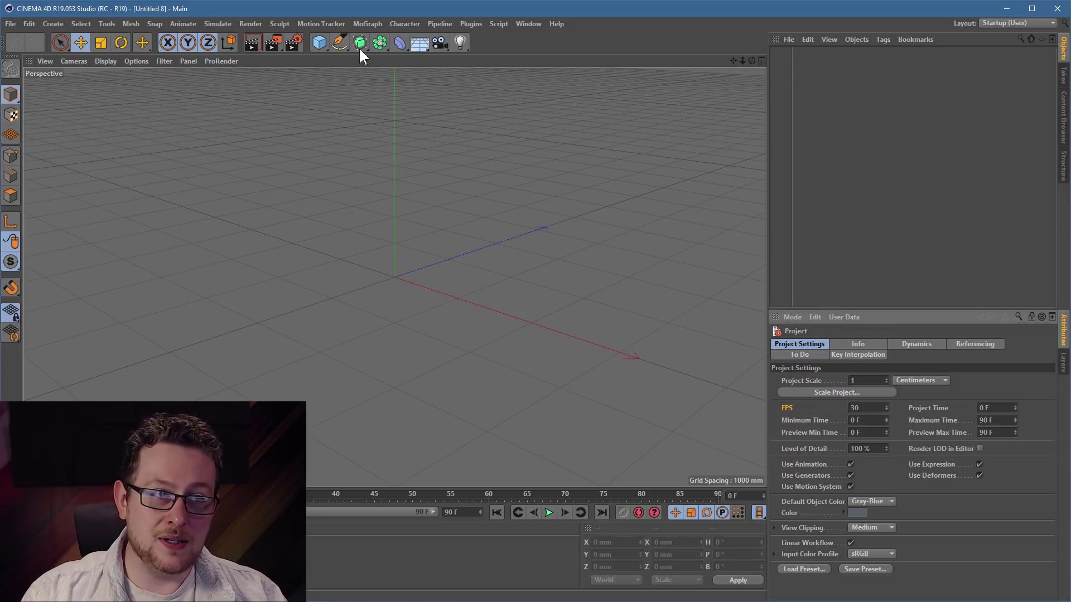
- Add a cube, make it editable, and extrude its left face outward
click(318, 44)
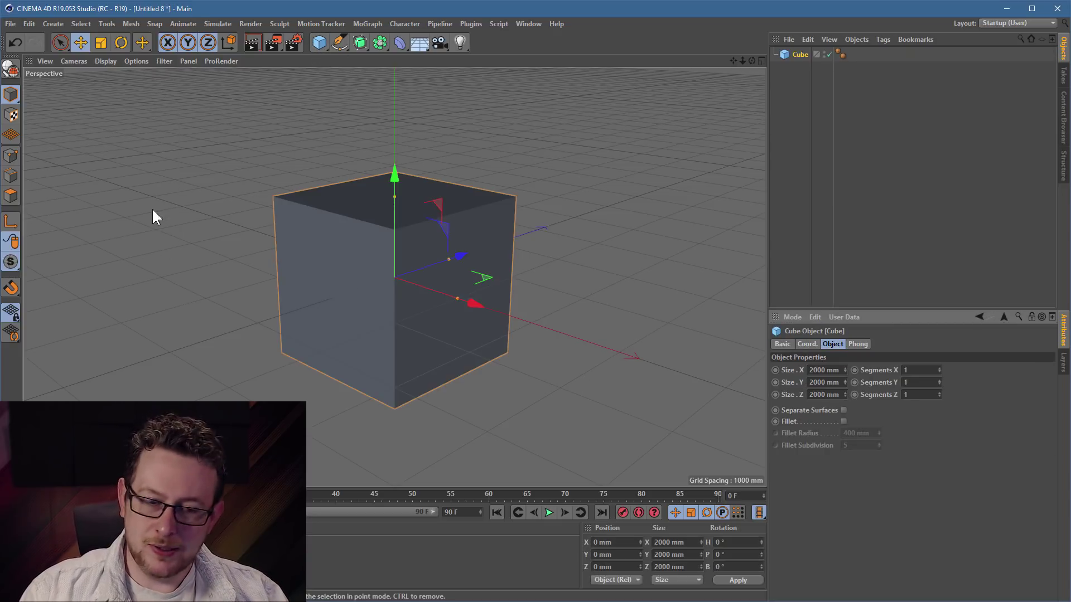
click(11, 69)
click(10, 195)
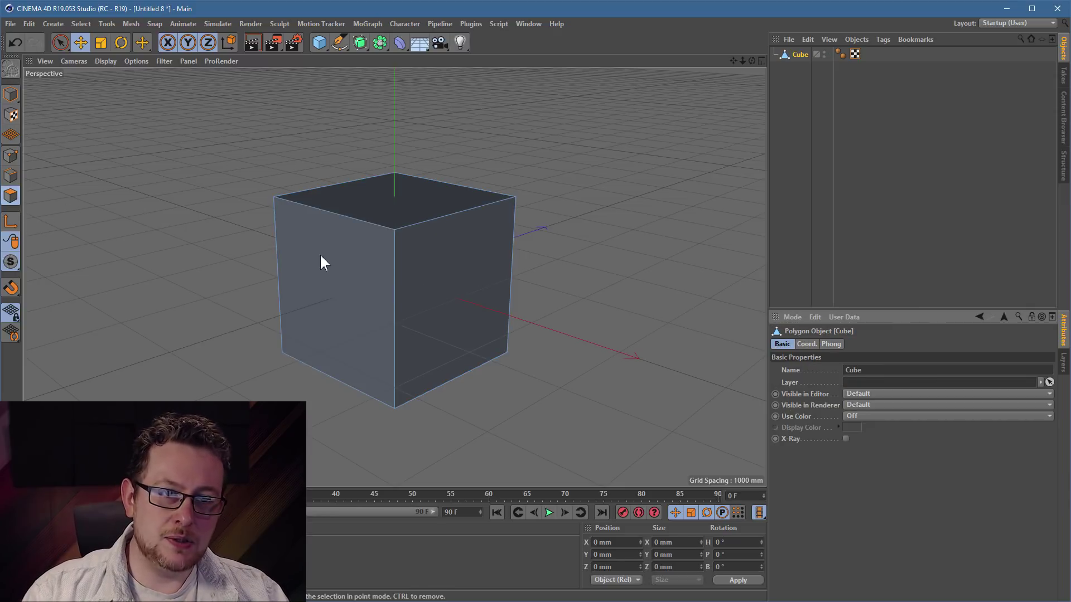
click(384, 252)
key(d)
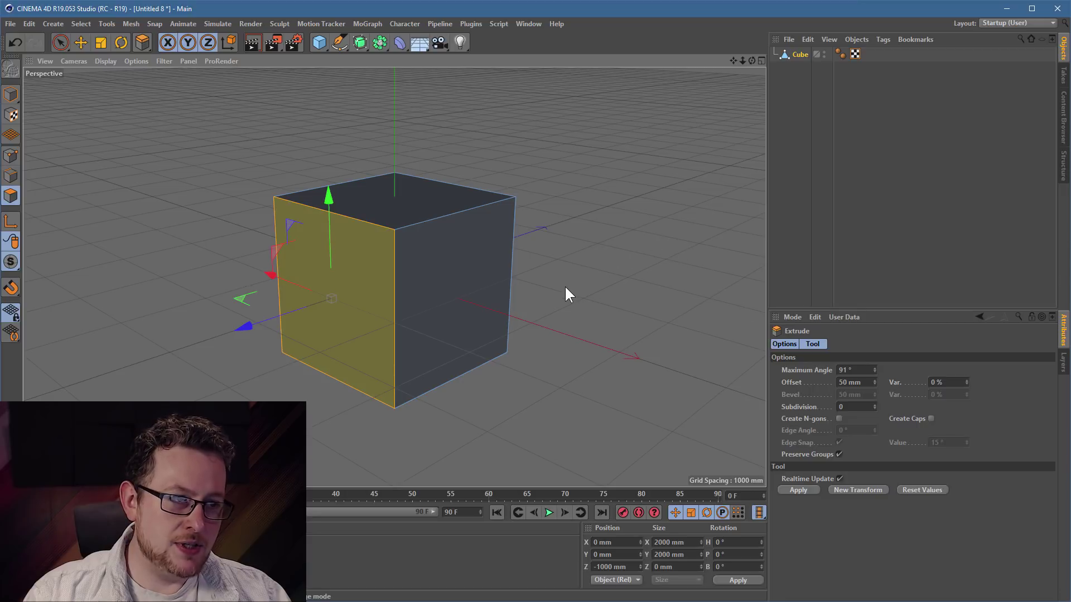
drag(566, 288, 853, 287)
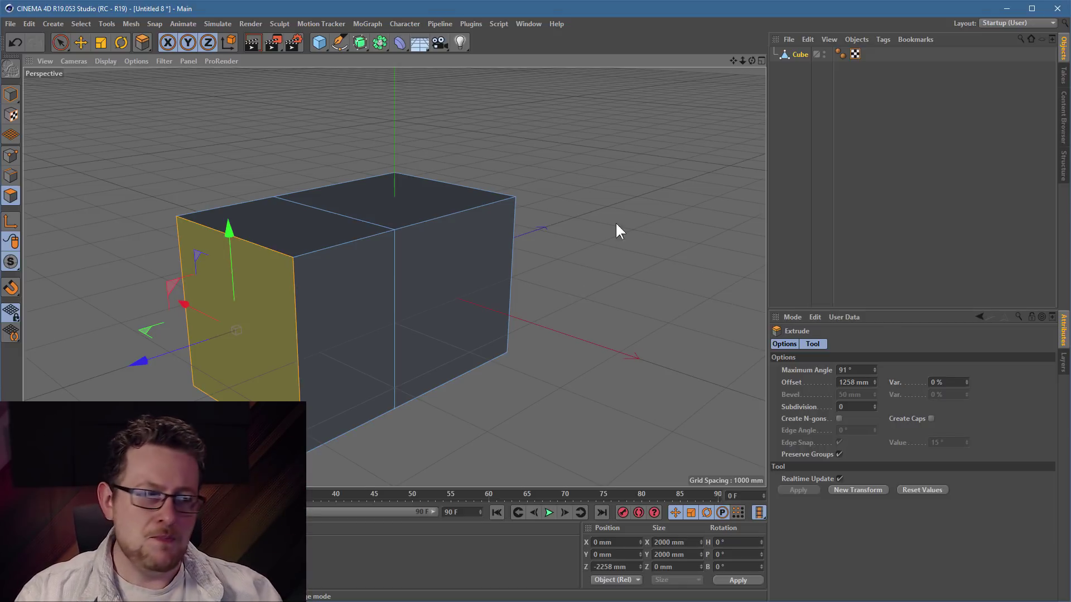
- Set the Project Scale to 0.01 and select the cube's right face for extruding
click(33, 24)
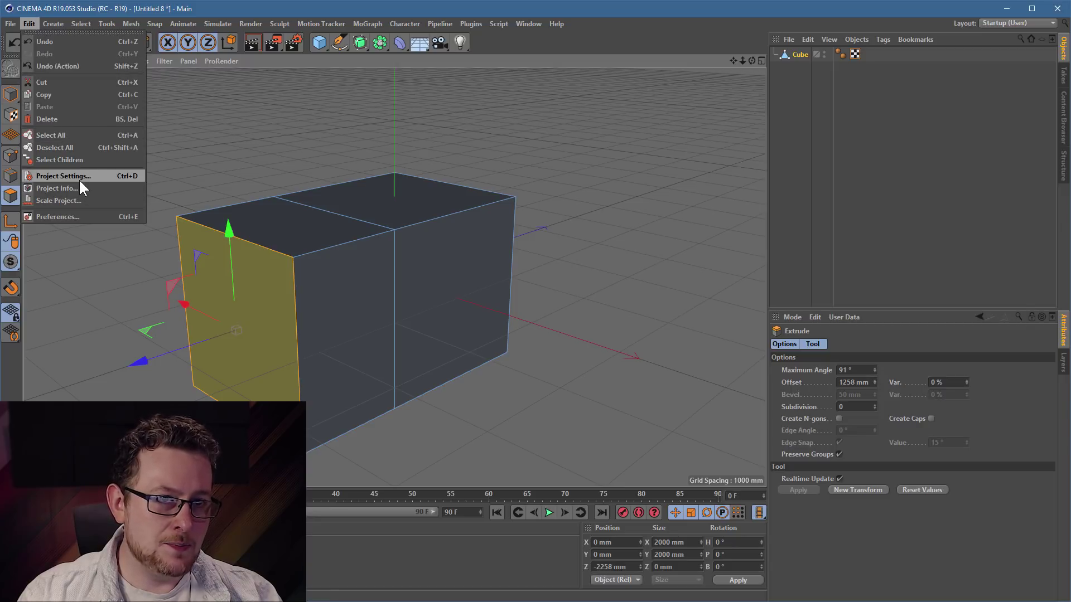
click(78, 178)
text(0.01)
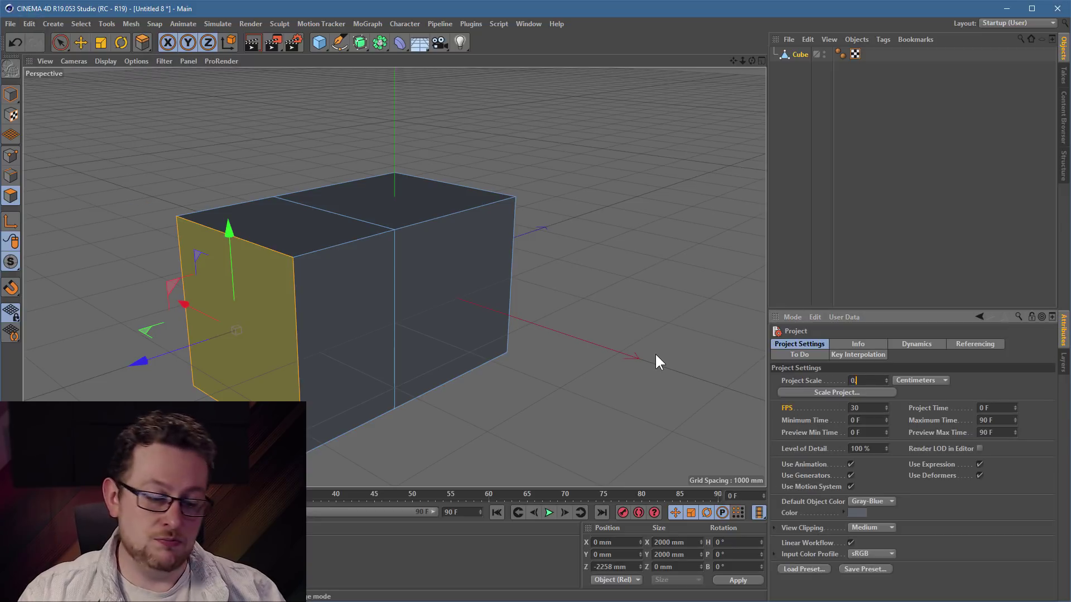
key(Return)
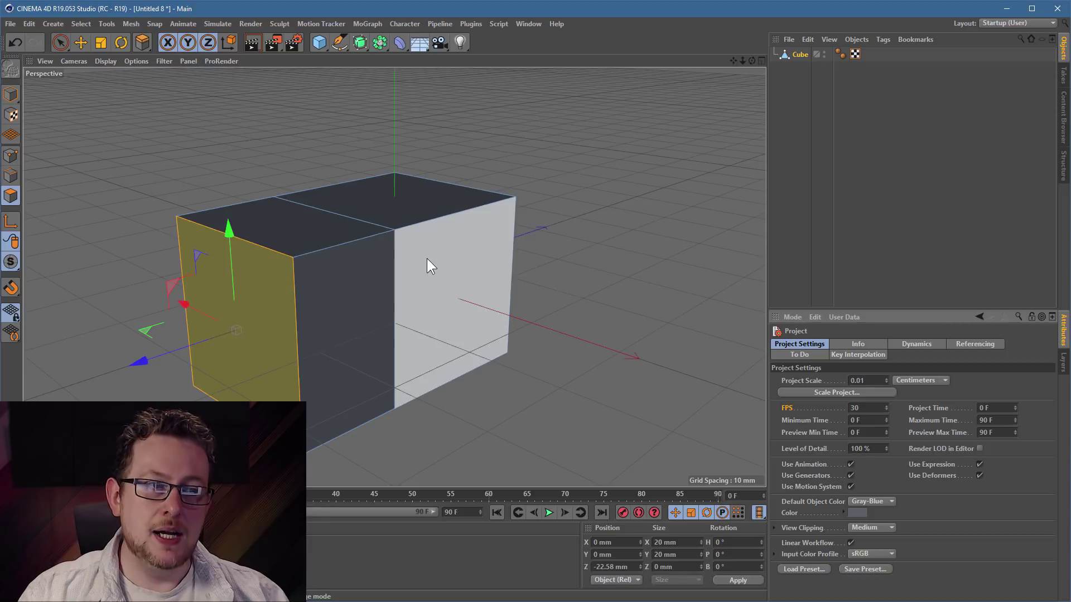
click(427, 259)
key(d)
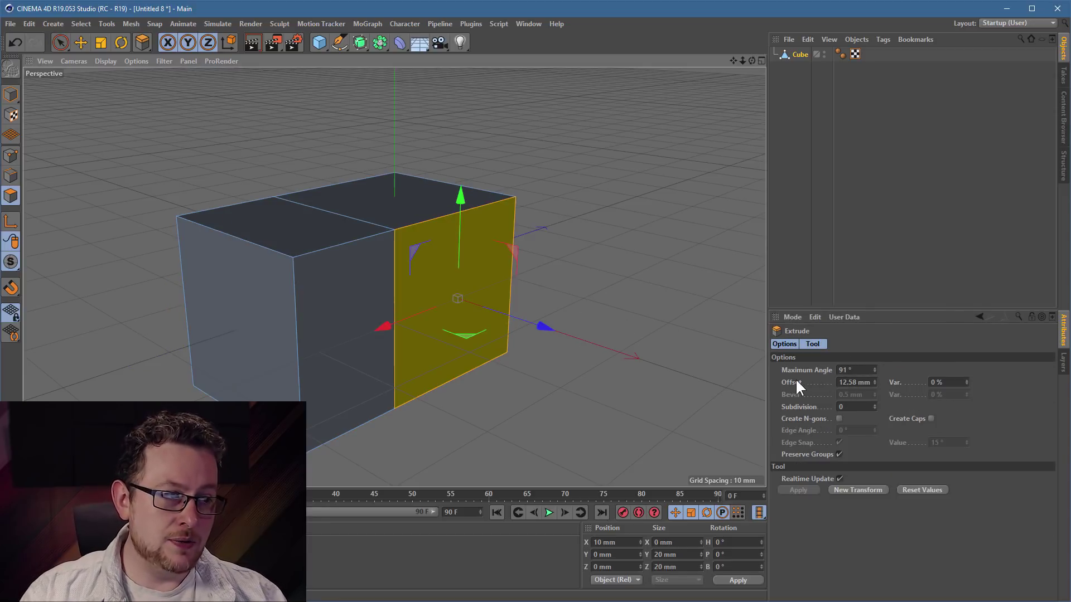
- Extrude the right face outward to about a 12.8 mm offset, returning to Project Settings
drag(624, 310, 633, 310)
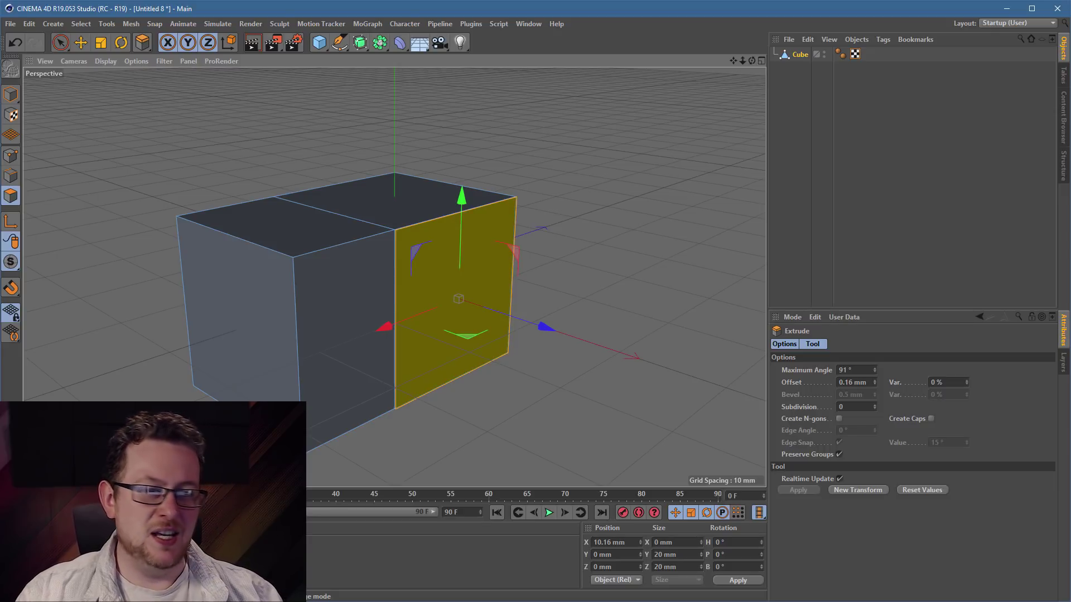
drag(633, 310, 672, 310)
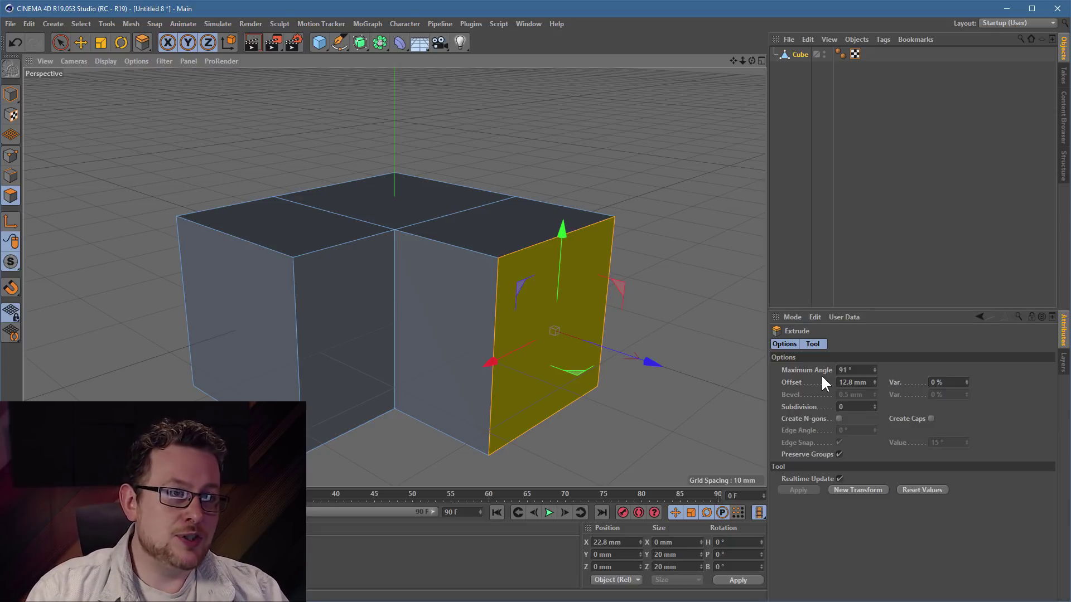
click(981, 316)
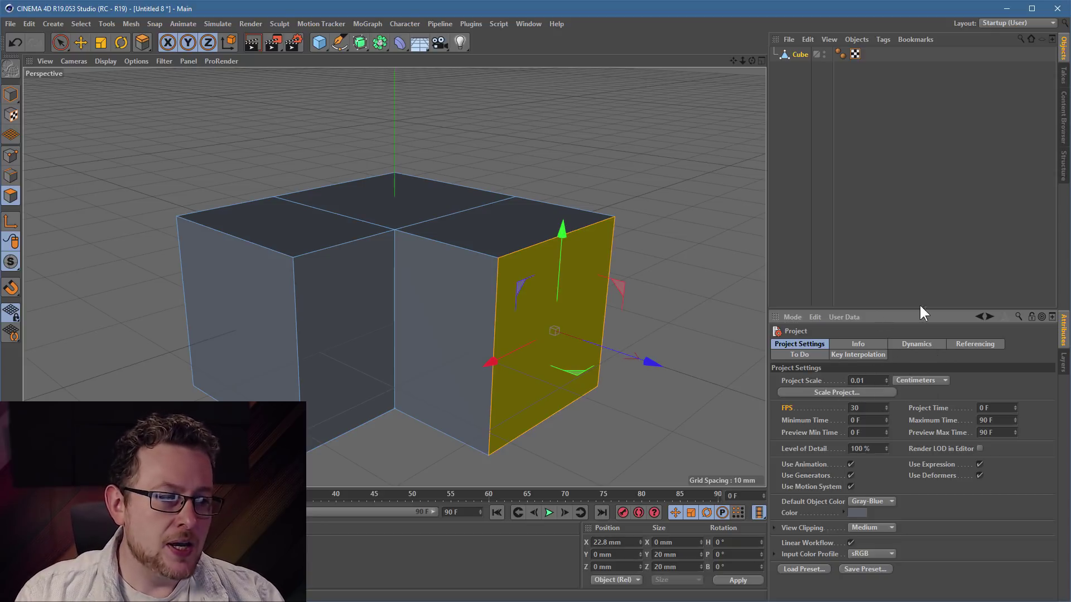
- Start a new scene and add a cube
click(8, 25)
click(16, 42)
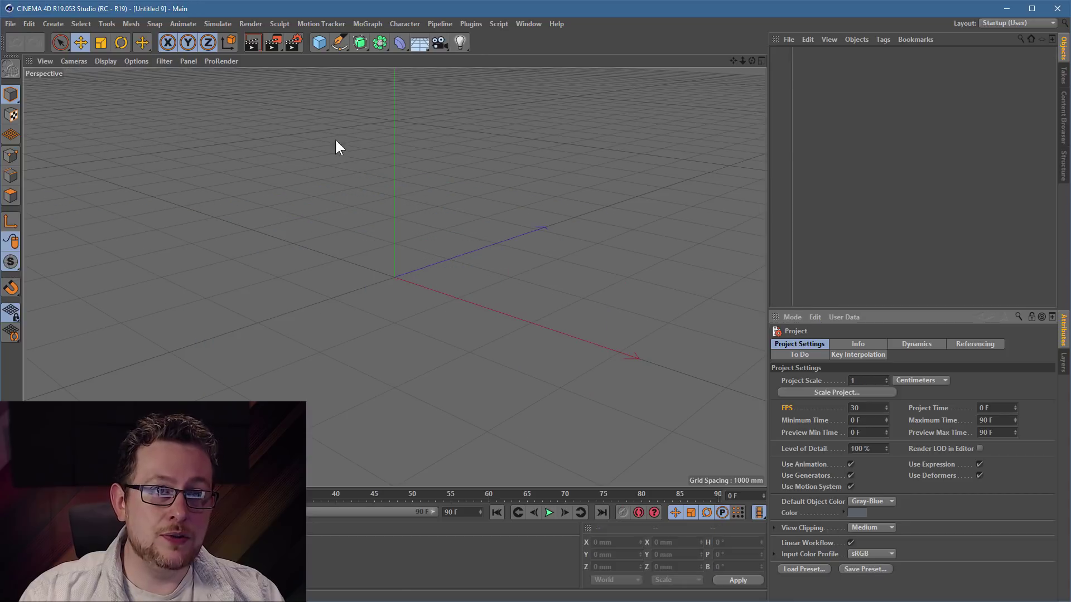
click(318, 42)
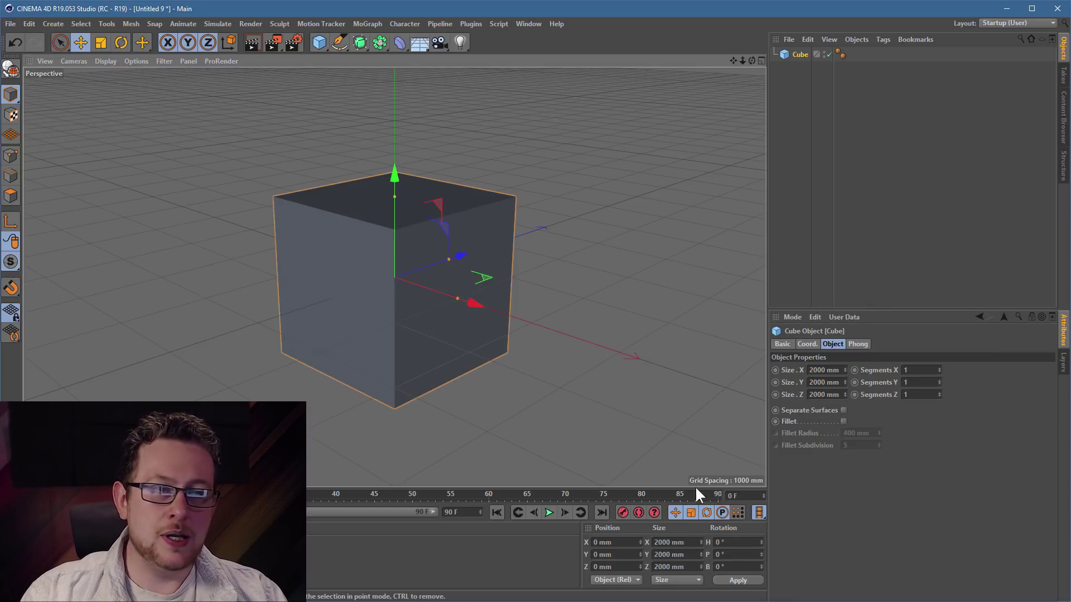
- Set the cube's Size X, Y and Z to 10 mm
drag(695, 544, 489, 519)
text(10)
key(Tab)
click(835, 363)
double_click(828, 371)
text(10)
key(Tab)
text(10)
key(Tab)
text(10)
key(Return)
- Frame the 10 mm cube and orbit in close to its corner
key(h)
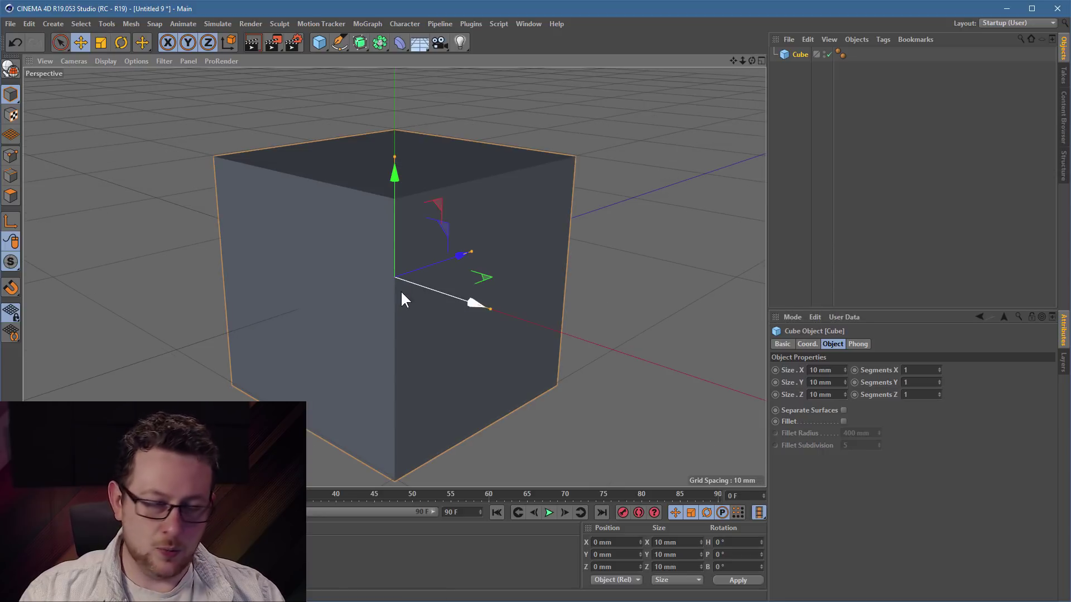
alt+drag(395, 219, 429, 251)
alt+right_drag(391, 205, 417, 189)
click(18, 20)
click(22, 41)
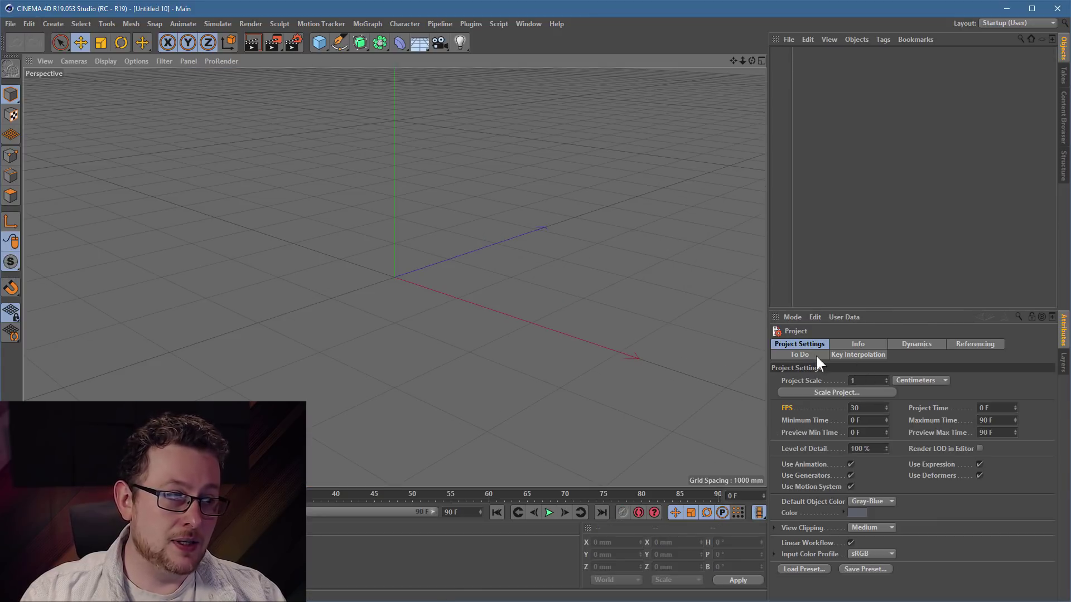
click(861, 380)
text(0.01)
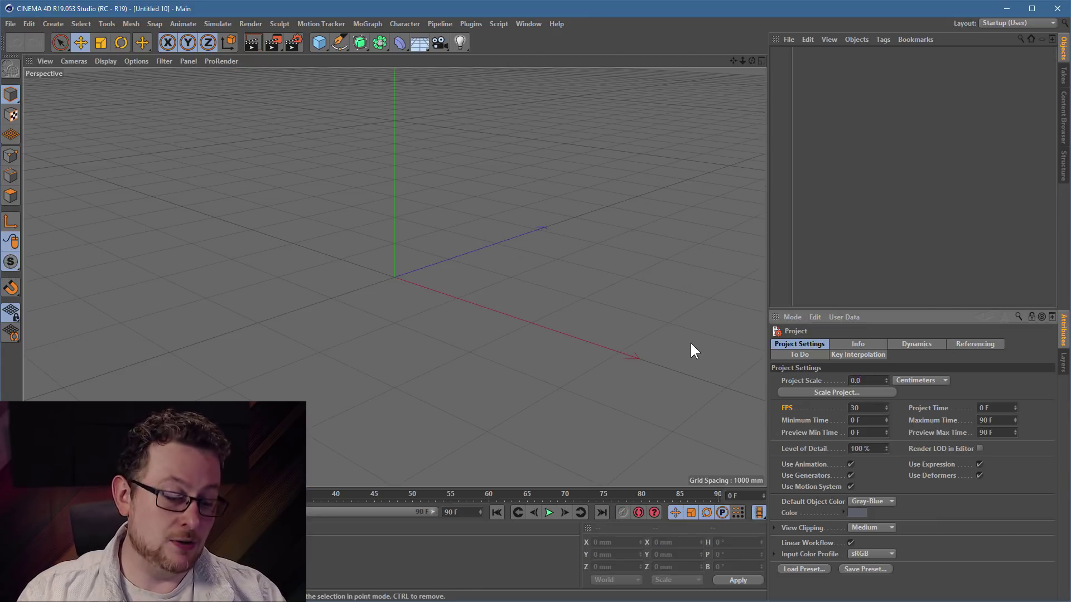
key(Return)
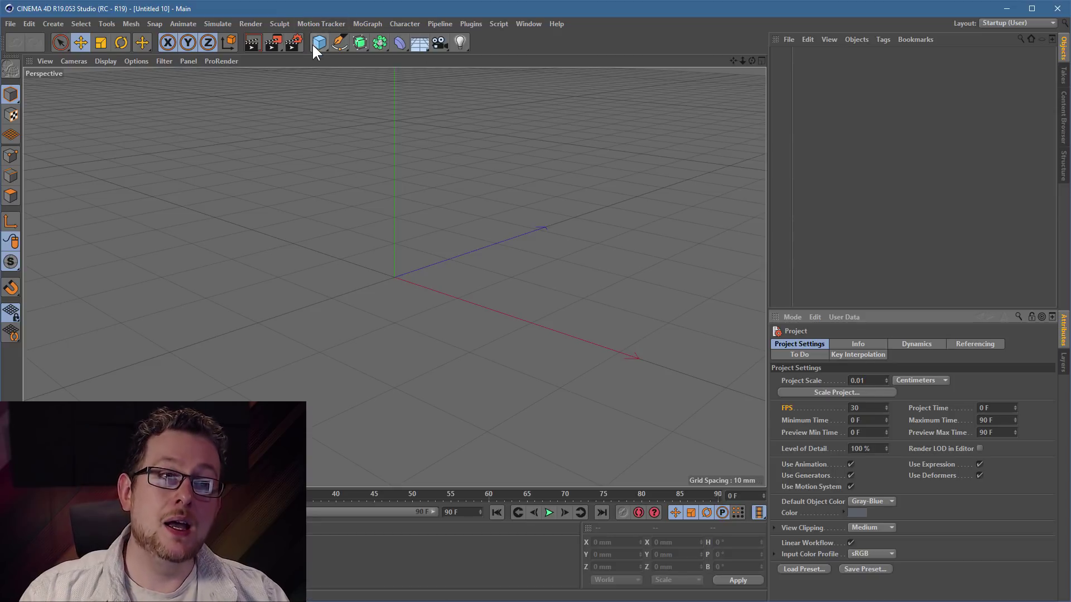
click(319, 42)
drag(835, 371, 532, 328)
text(1)
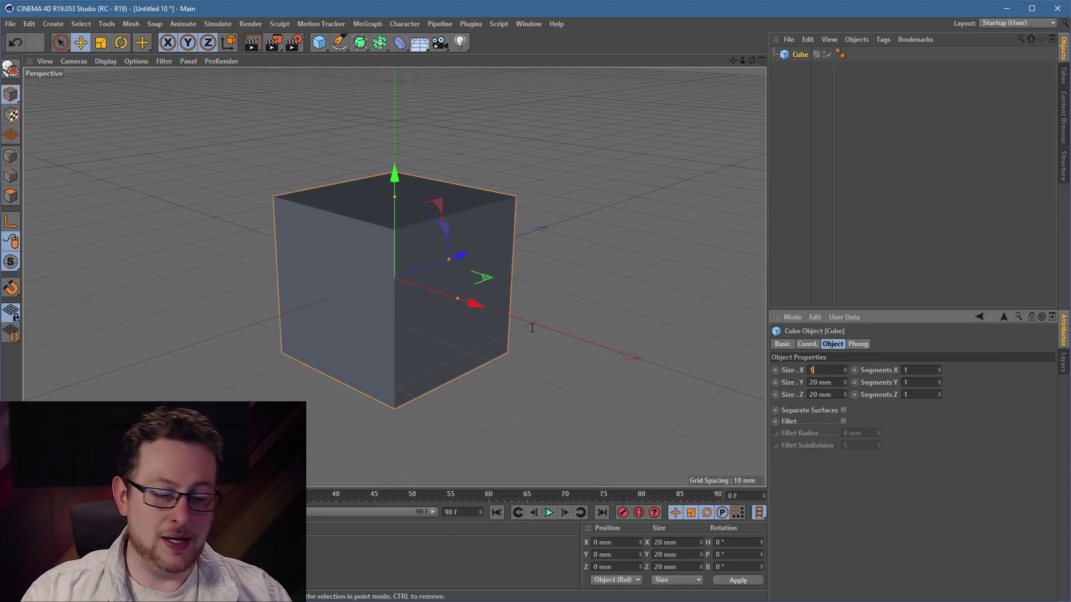
text(0)
key(Tab)
text(10)
key(Tab)
text(10)
key(Return)
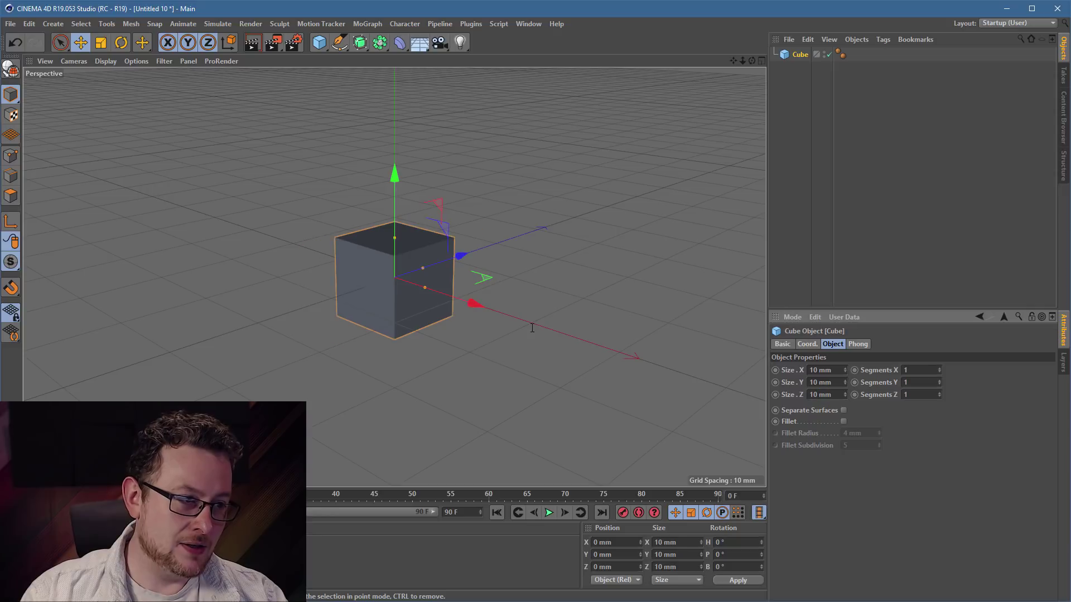
alt+right_drag(393, 259, 987, 206)
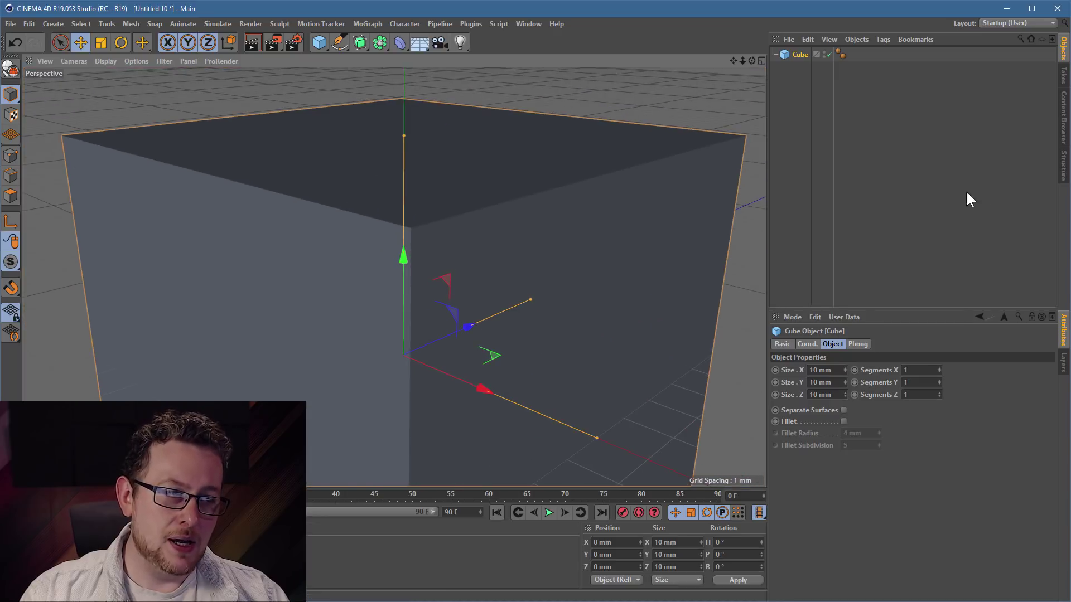
click(977, 317)
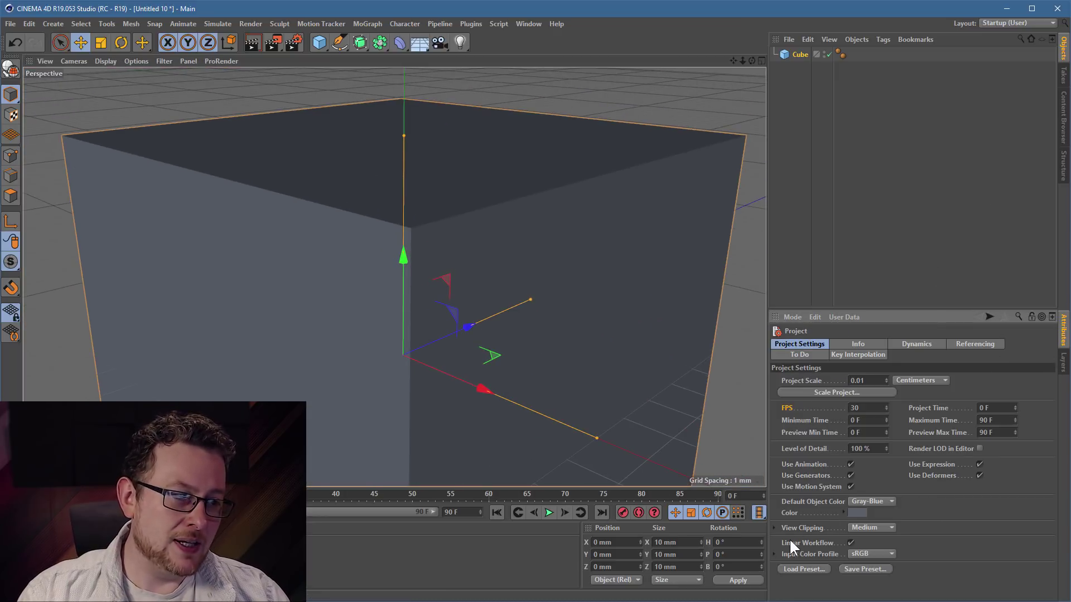
click(883, 528)
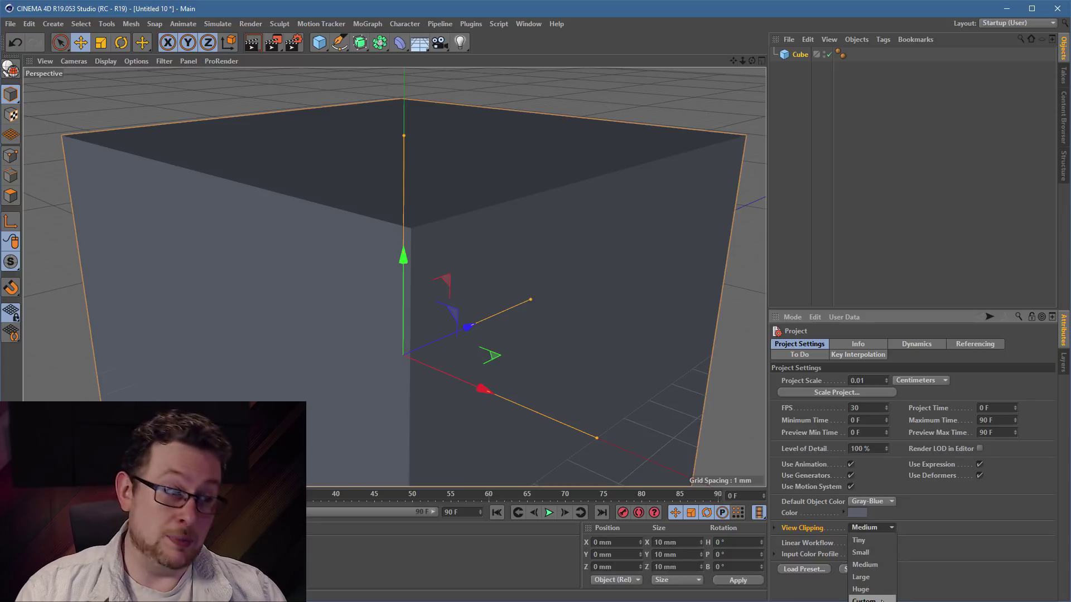
click(946, 566)
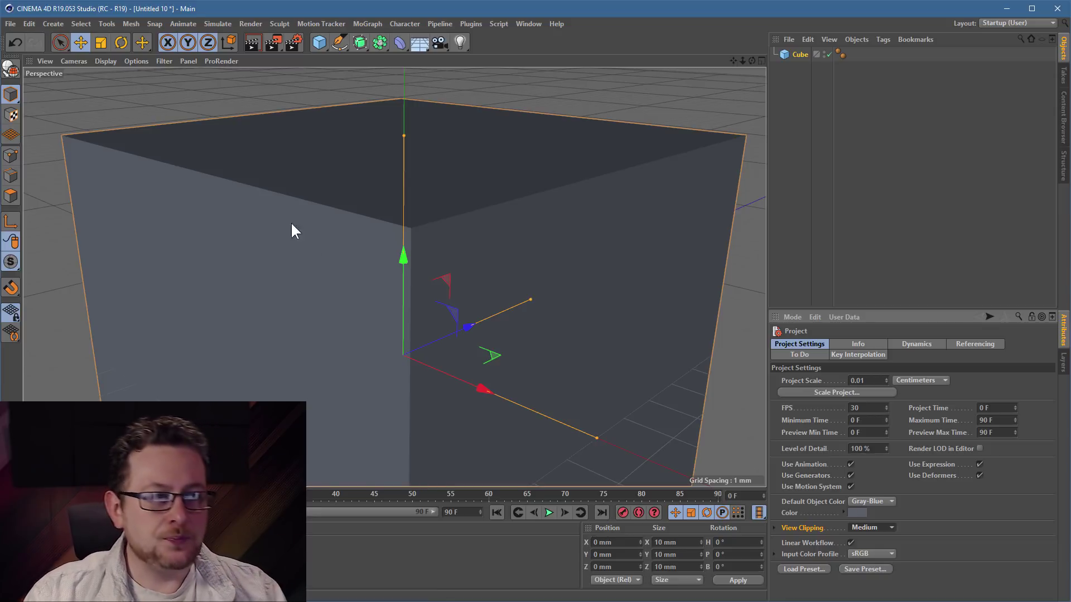
scroll(375, 268, down, 10)
- Add a PBR light and move it back along Z beside the cube
click(458, 42)
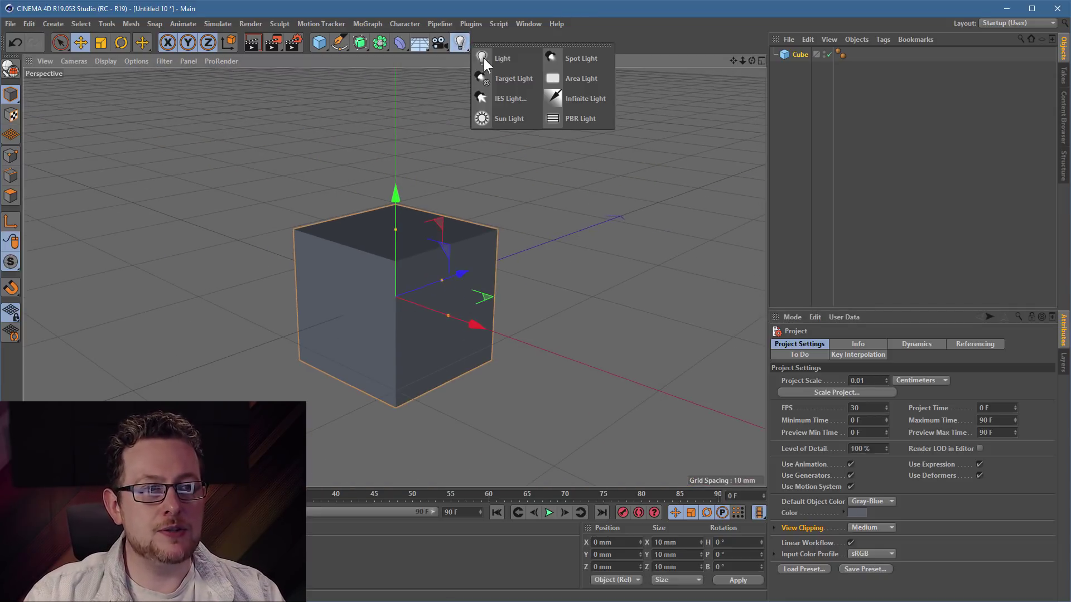
click(599, 115)
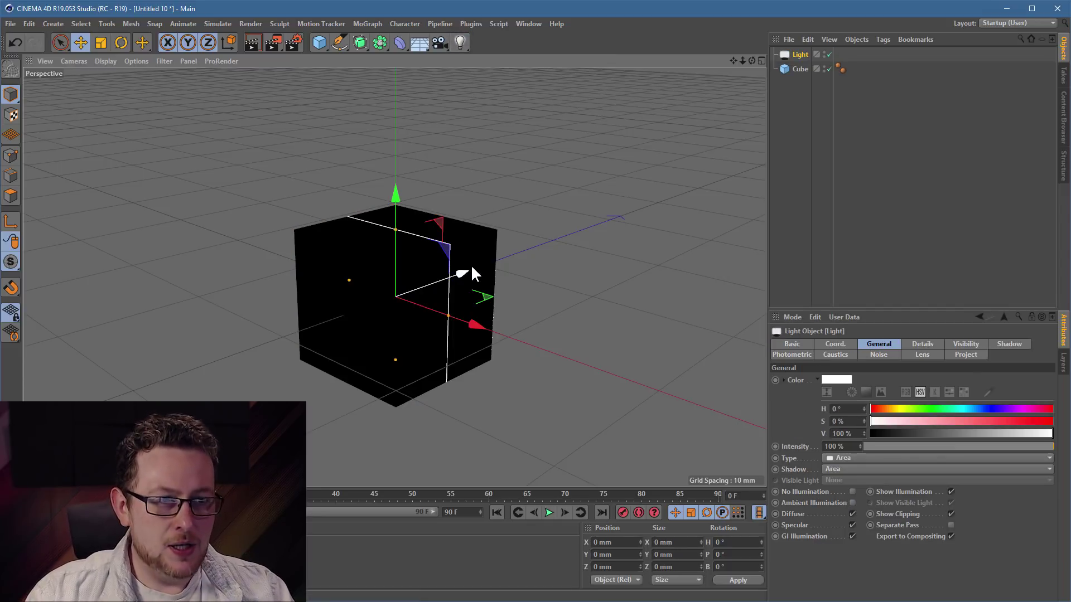
drag(467, 270, 265, 339)
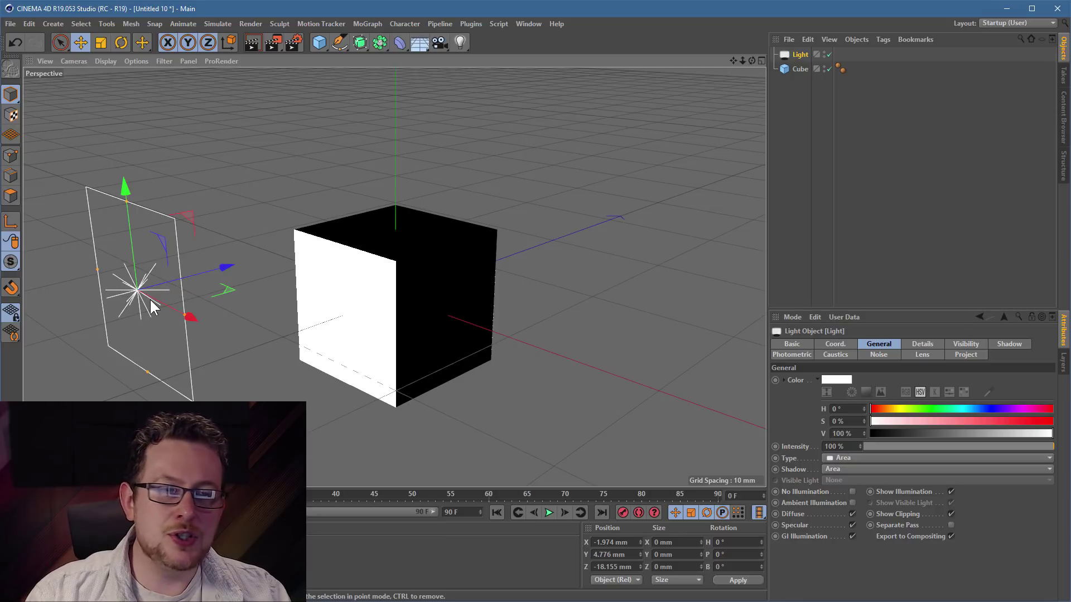
scroll(230, 294, down, 8)
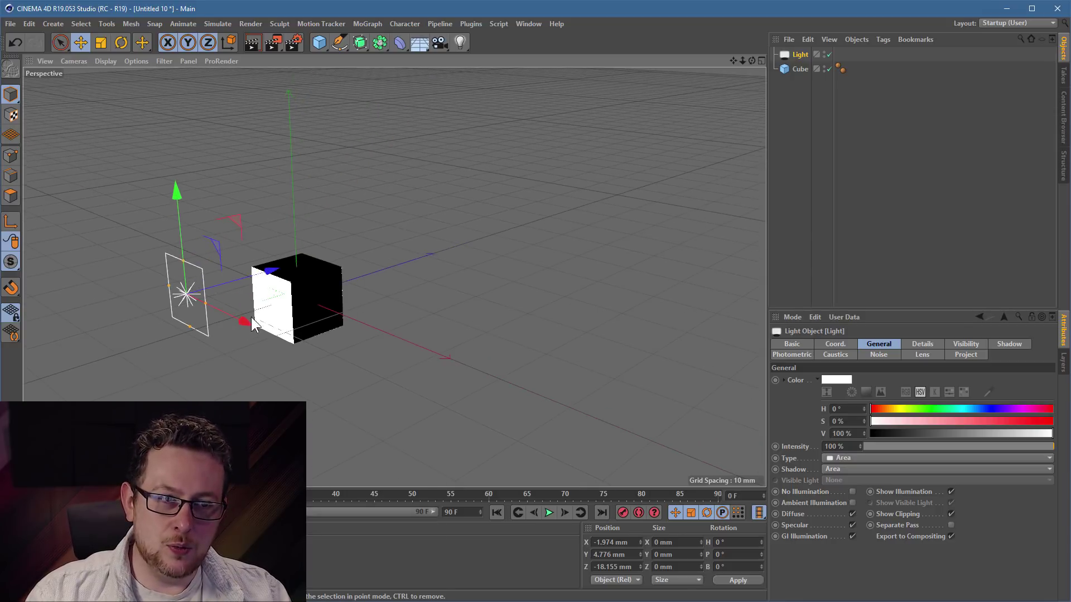
alt+middle_drag(359, 314, 413, 230)
drag(403, 224, 138, 289)
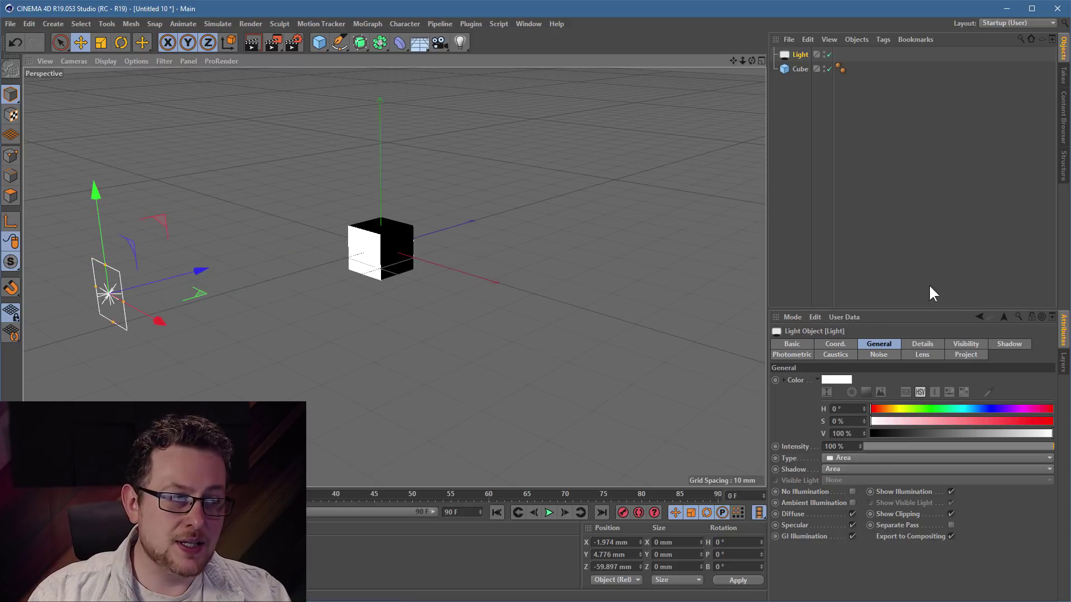
- Turn off the light's Photometric Intensity and move it nearer the cube
click(788, 353)
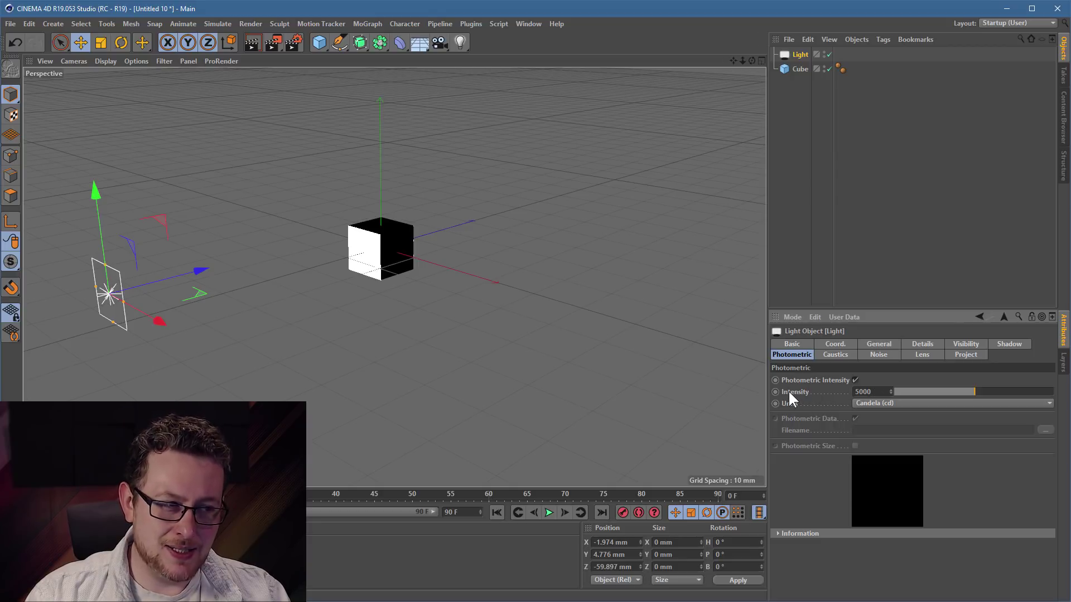
click(855, 379)
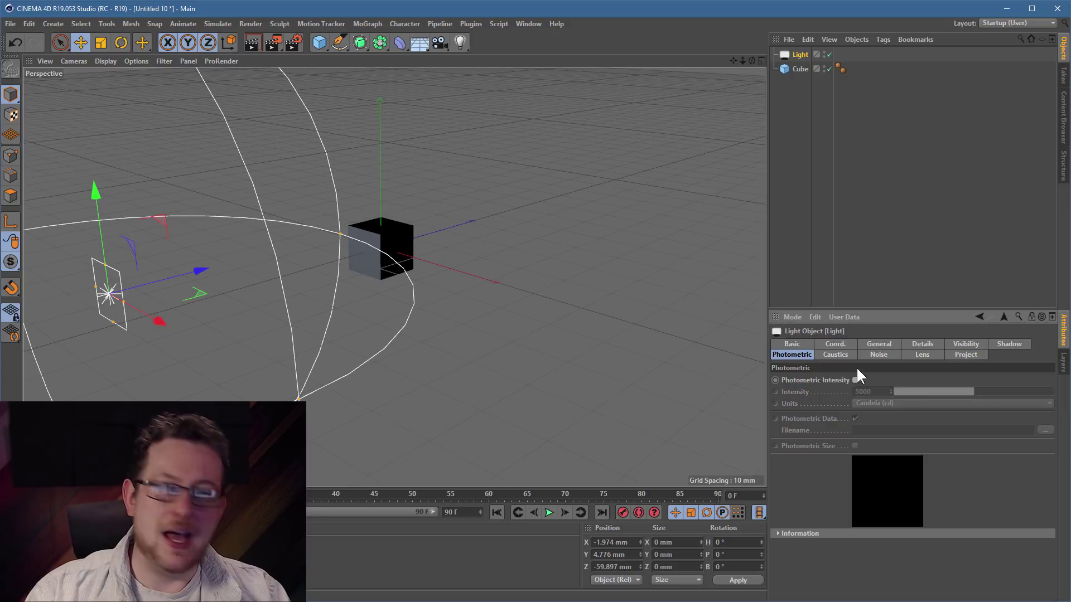
drag(211, 330, 306, 276)
alt+right_drag(307, 275, 349, 252)
mouse_move(392, 361)
mouse_down()
mouse_move(410, 371)
mouse_move(440, 171)
mouse_move(333, 314)
mouse_move(346, 385)
mouse_up()
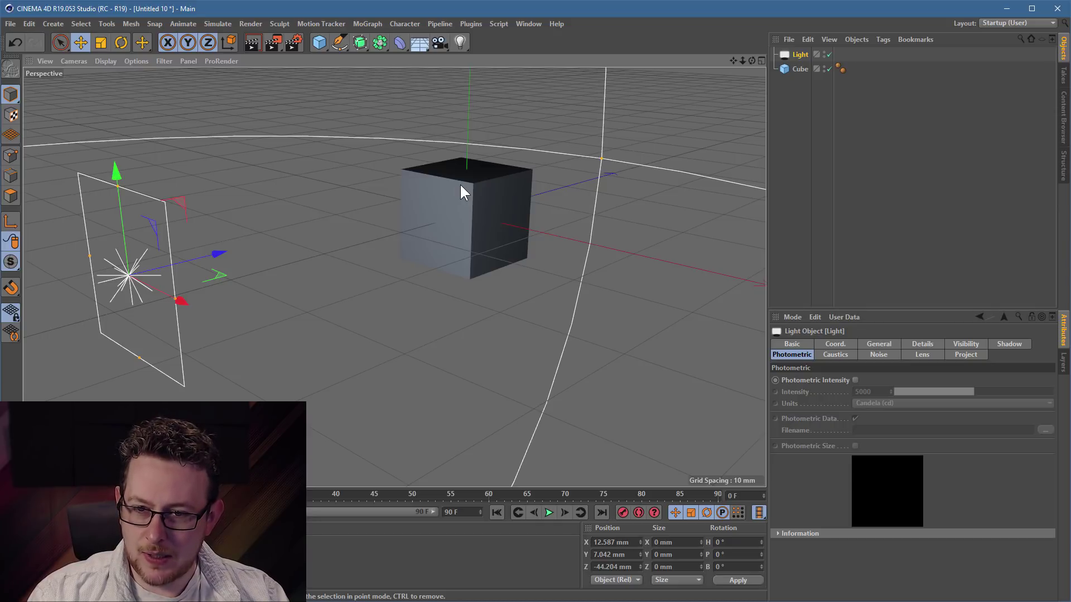
- Start a new scene with a cube, shown in a maximized Front view with Gouraud Shading
click(10, 24)
click(21, 40)
click(321, 38)
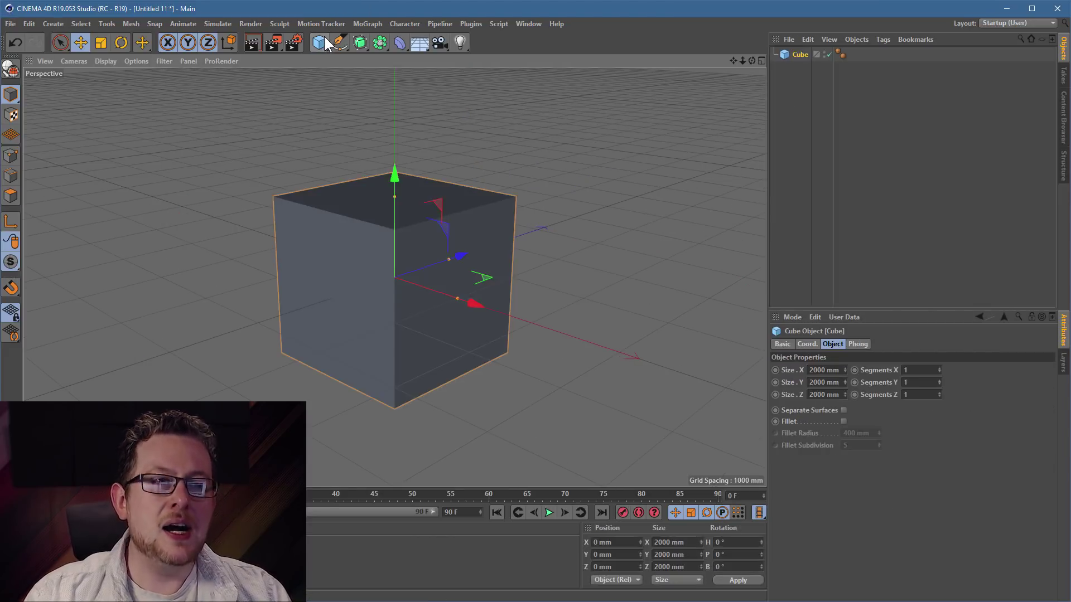
key(F5)
middle_click(525, 395)
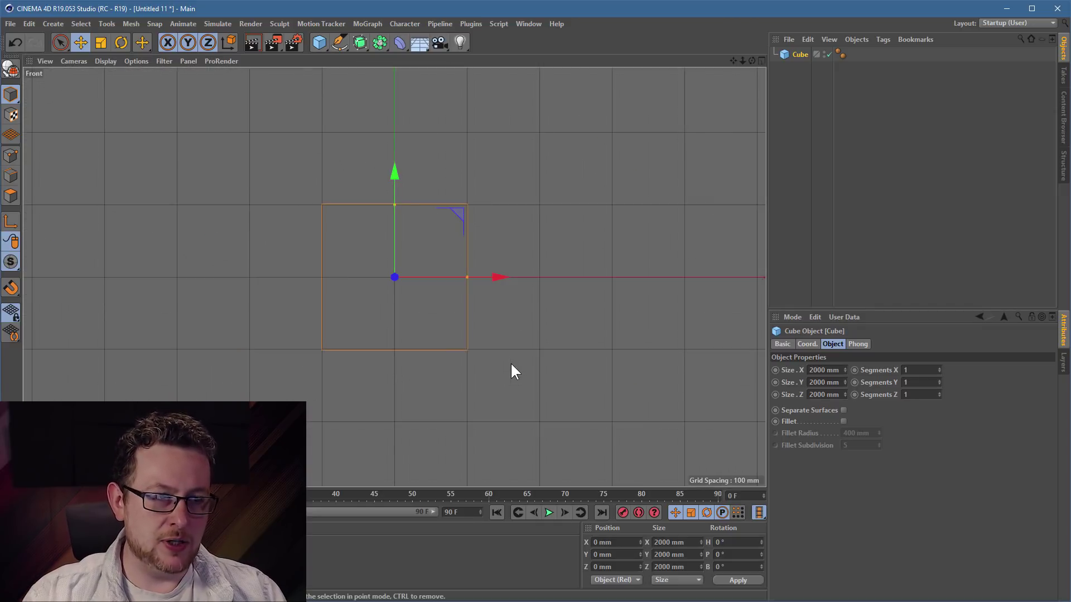
click(105, 61)
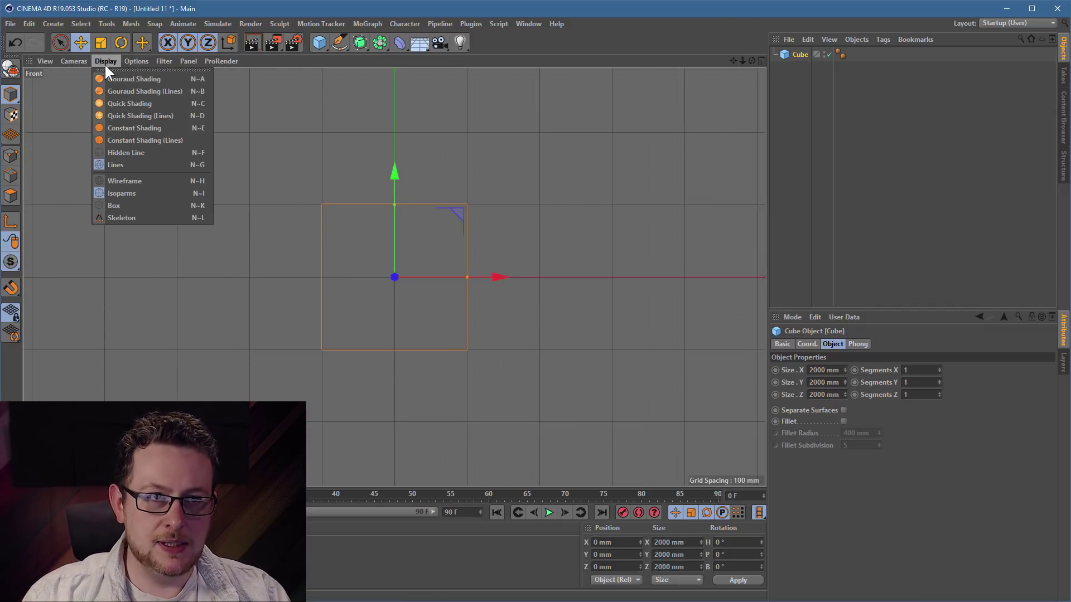
click(107, 91)
scroll(390, 256, up, 2)
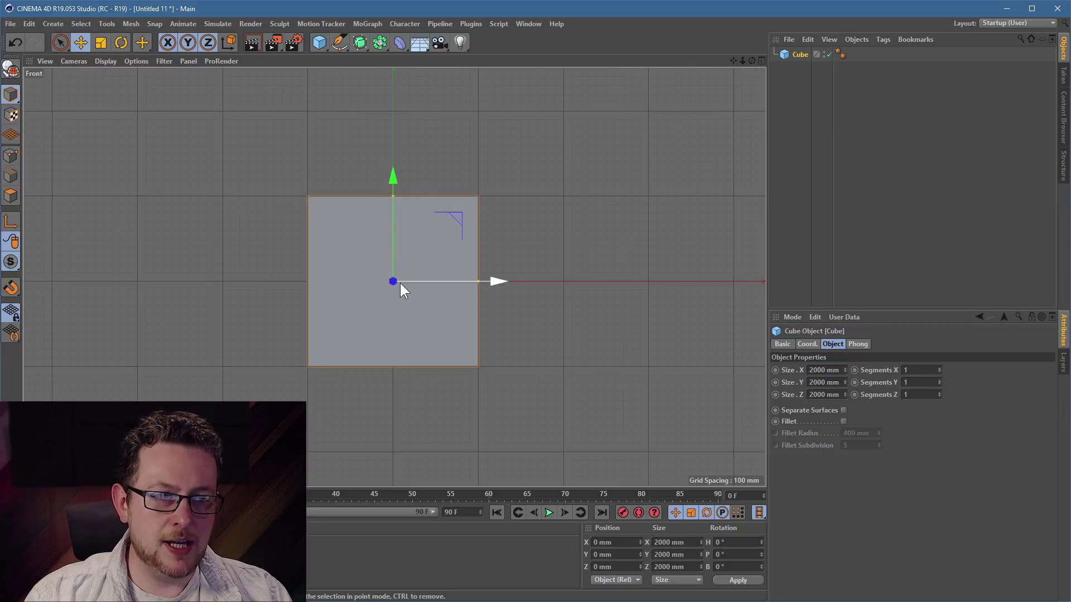
- Rotate the cube around B to 50°, undoing the earlier trial rotations
key(r)
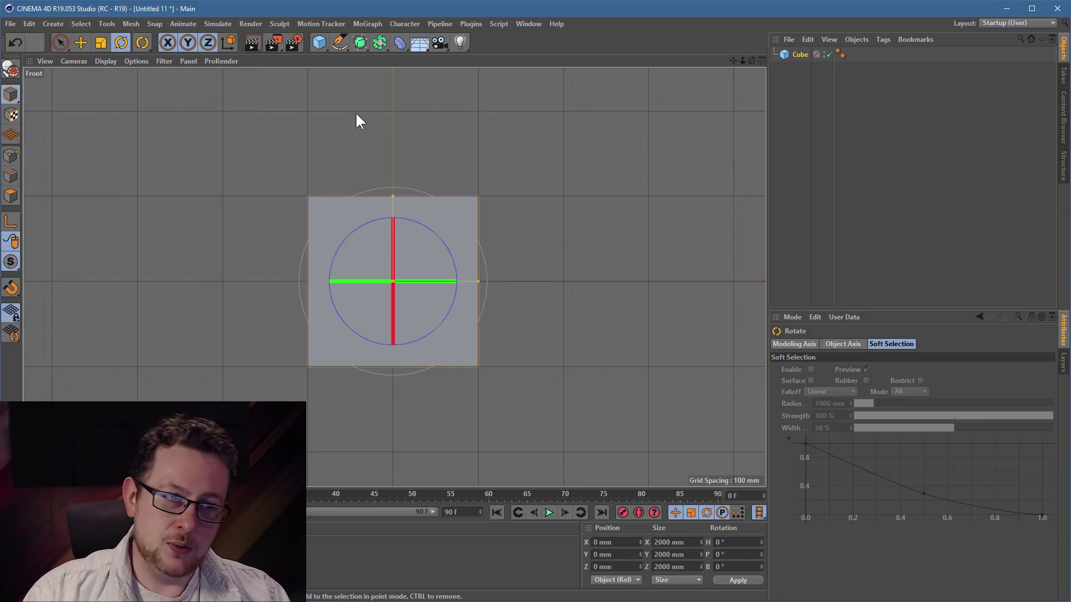
drag(404, 122, 518, 195)
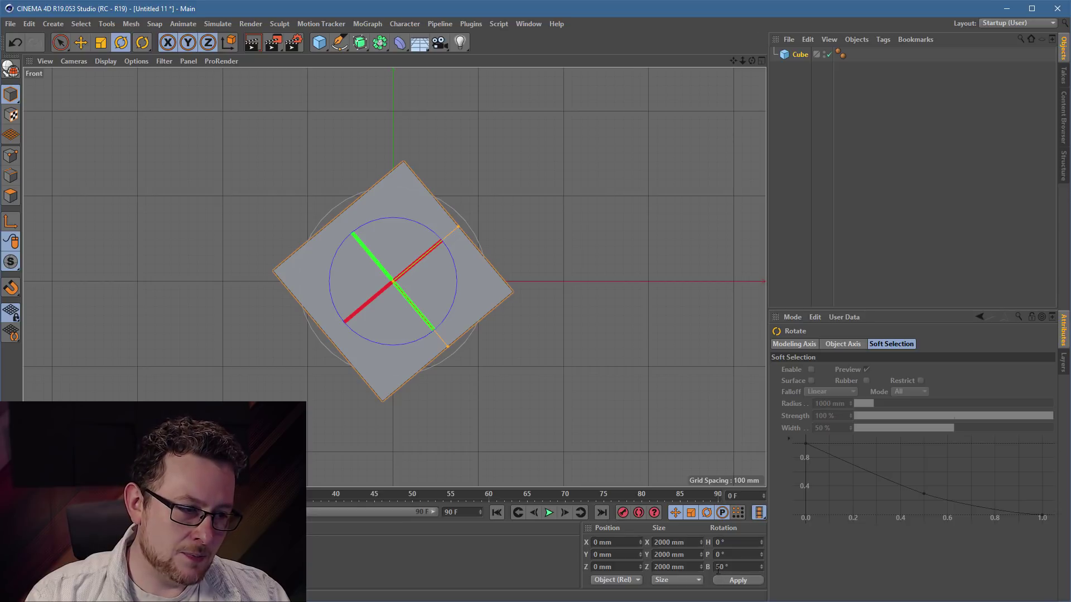
drag(423, 226, 265, 223)
click(15, 42)
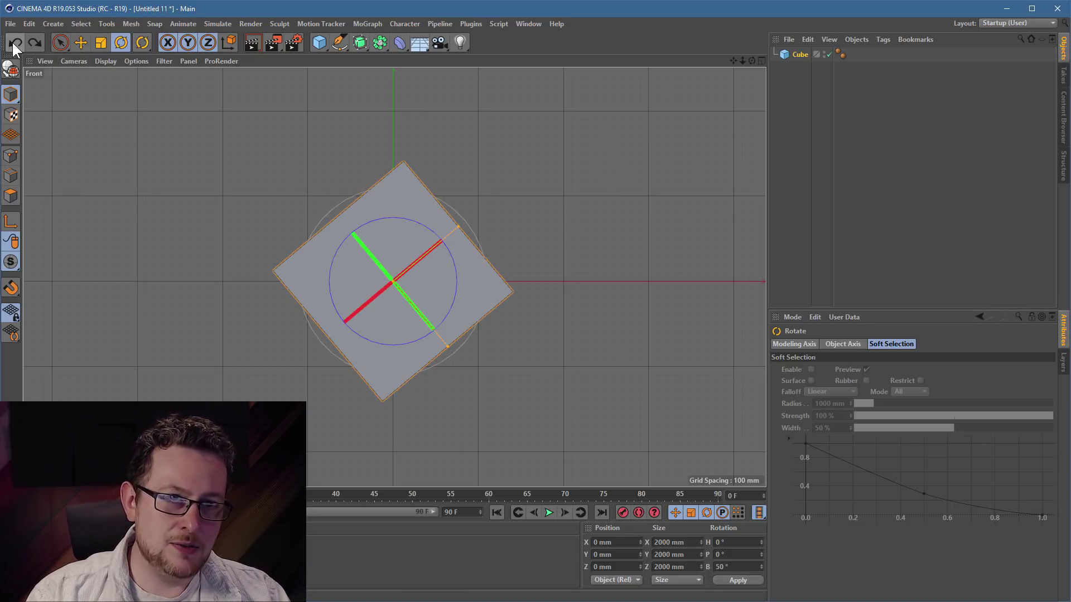
click(15, 42)
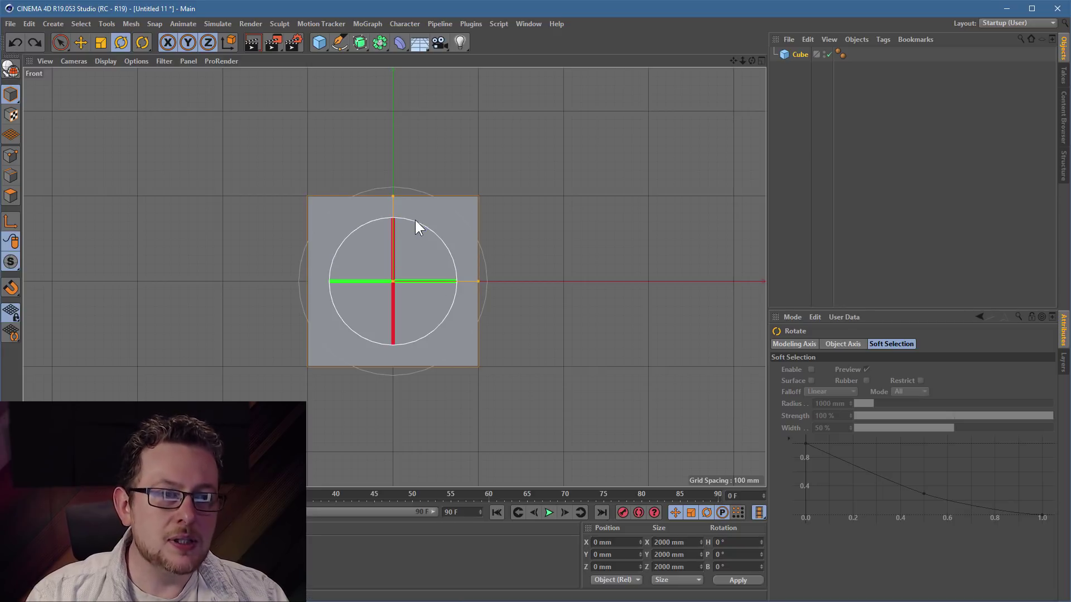
drag(416, 221, 612, 196)
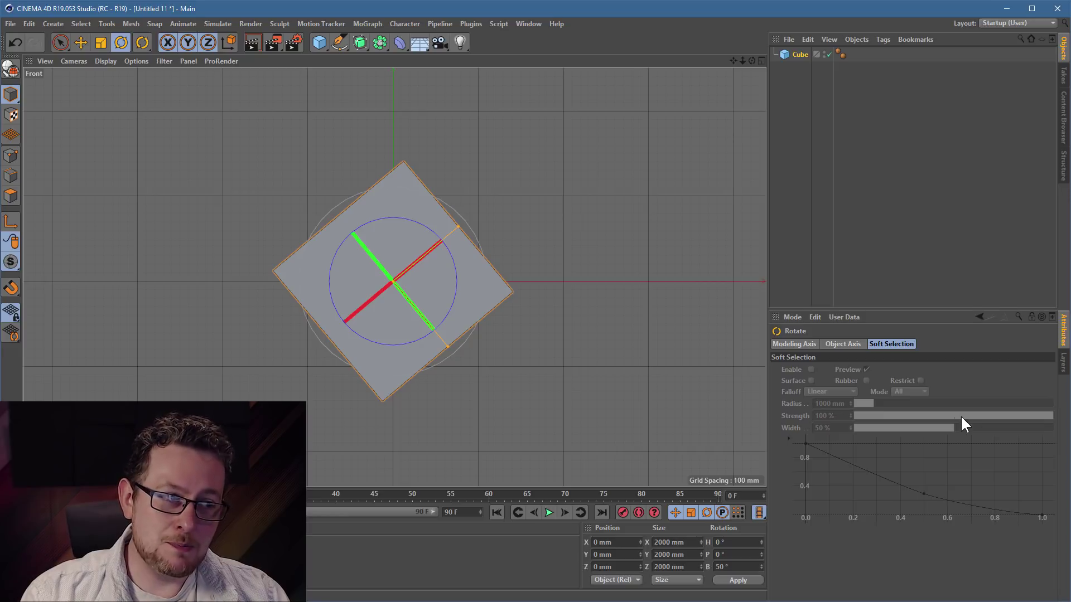
- Set the Modeling Rotation quantize step to 5° and turn the cube to 95°
click(792, 318)
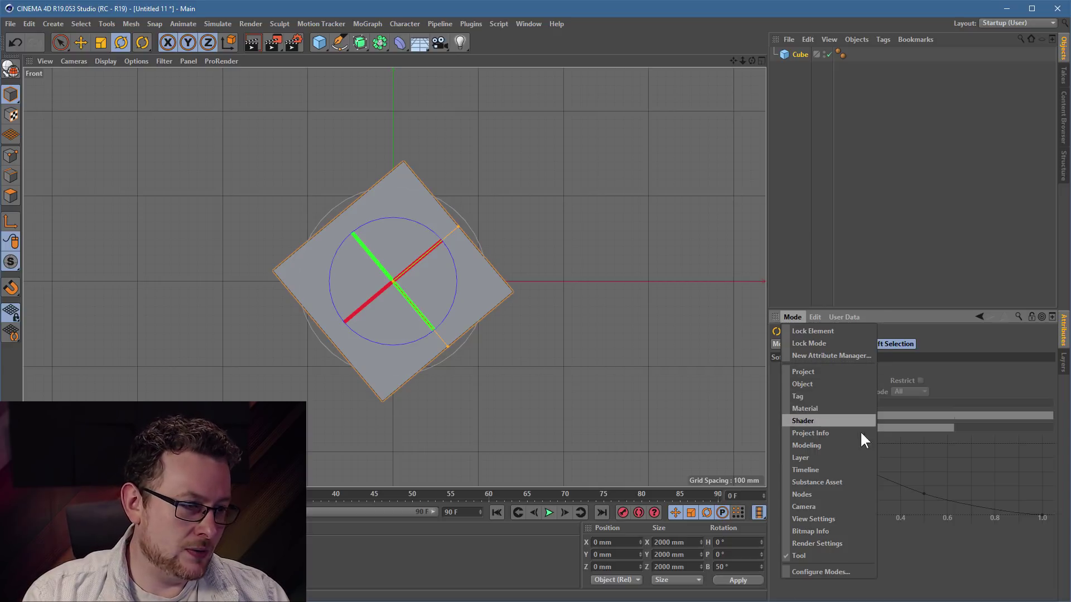
click(835, 444)
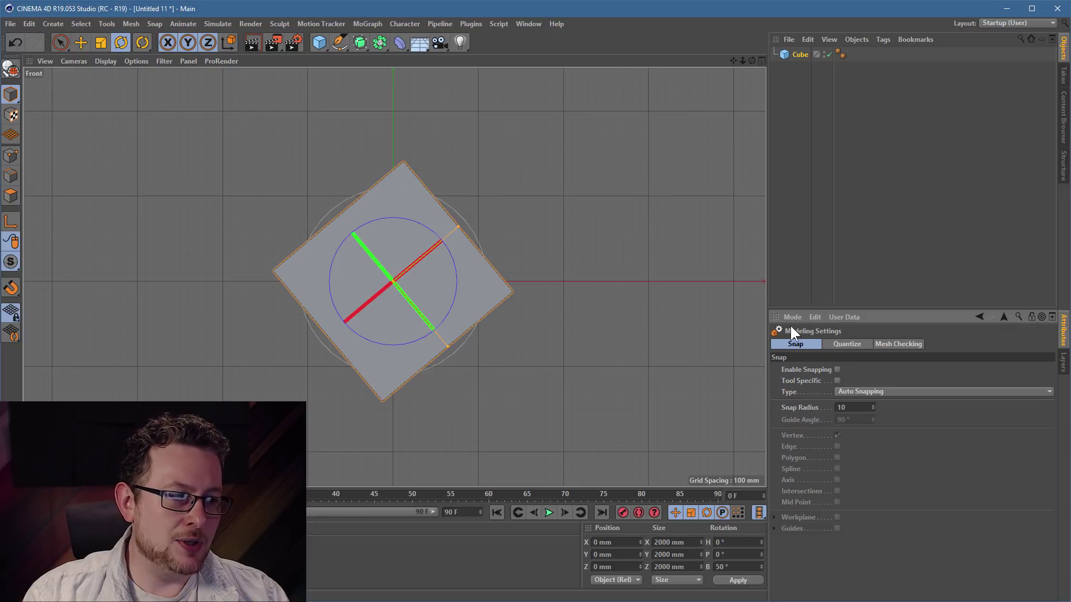
click(841, 344)
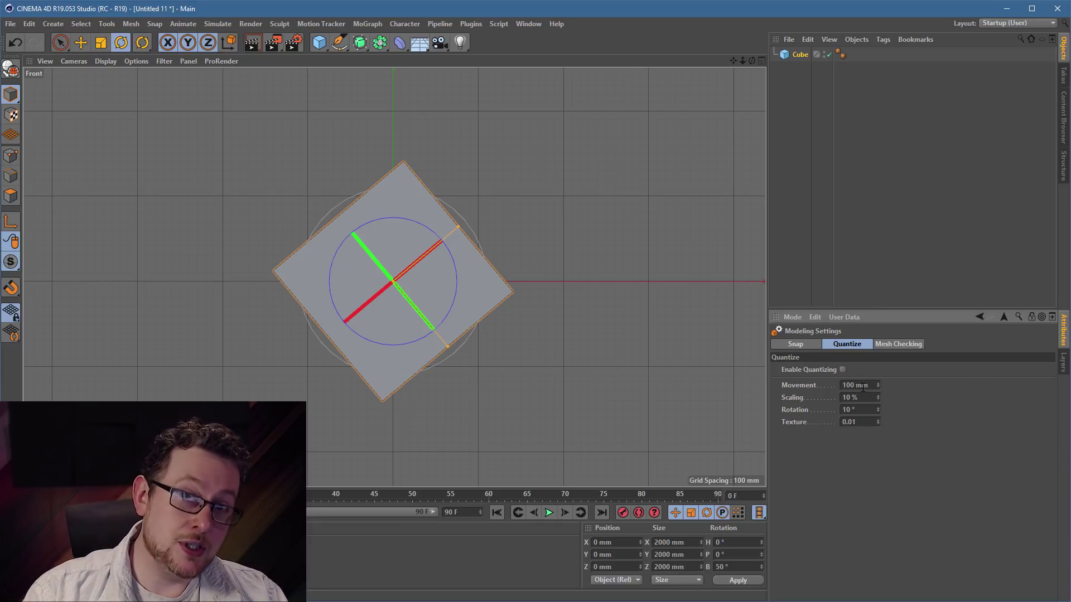
click(797, 410)
key(Return)
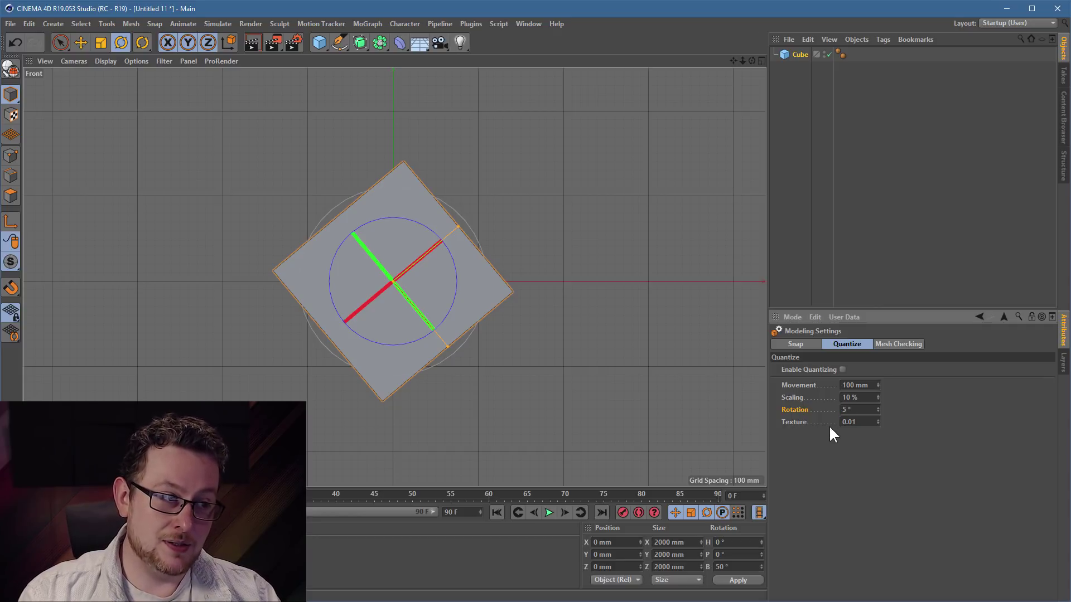
drag(453, 269, 443, 319)
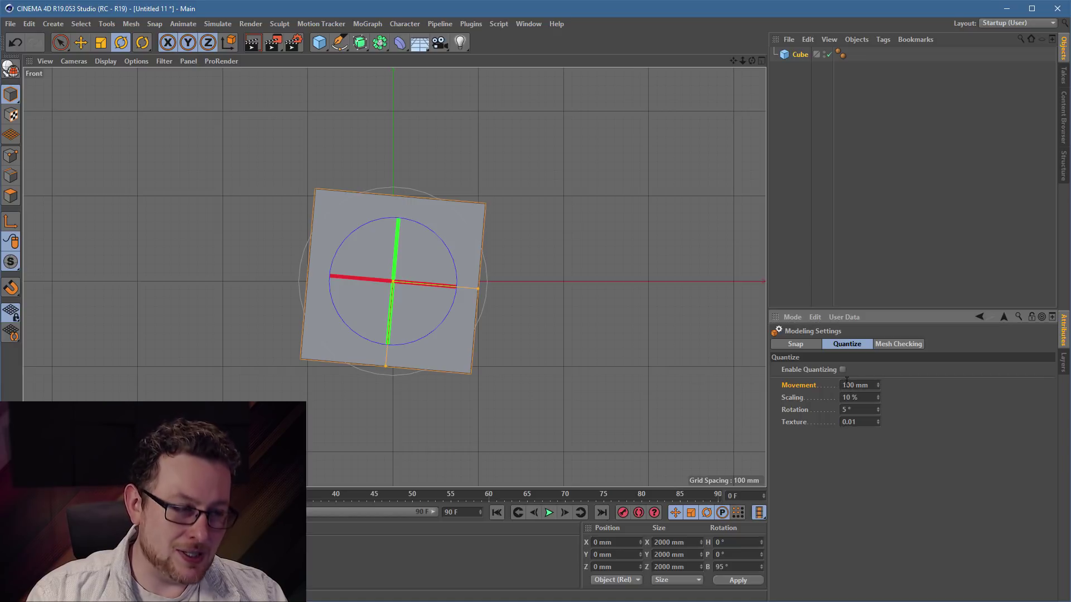
- Set the Movement quantize step to 1 mm
double_click(856, 385)
text(1)
key(Return)
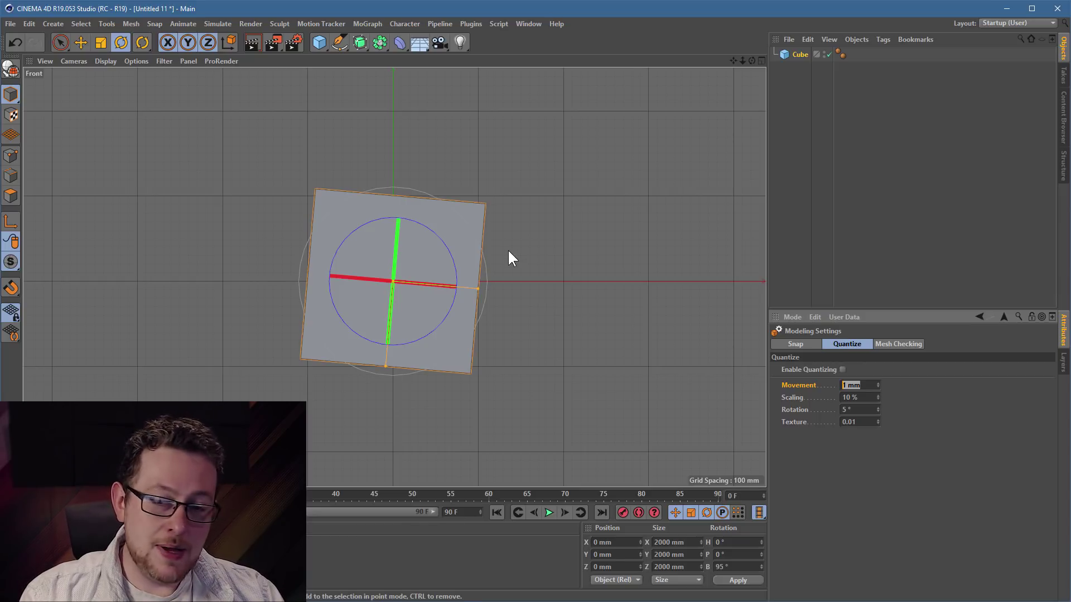
- Open Render Settings from the toolbar and show the Options page with Ray Depth 15
click(525, 20)
mouse_move(503, 22)
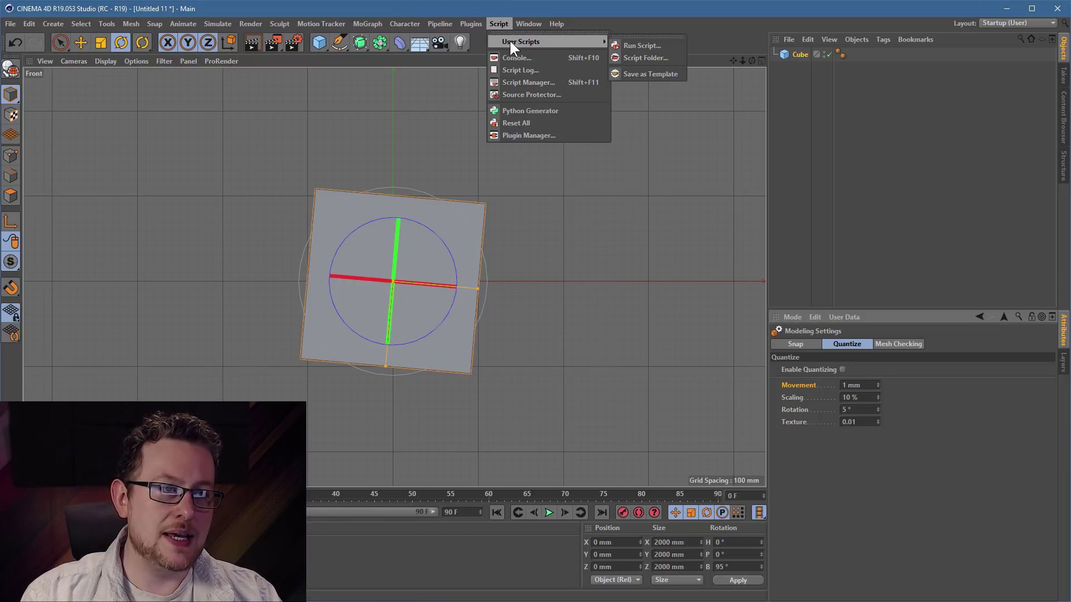
click(608, 224)
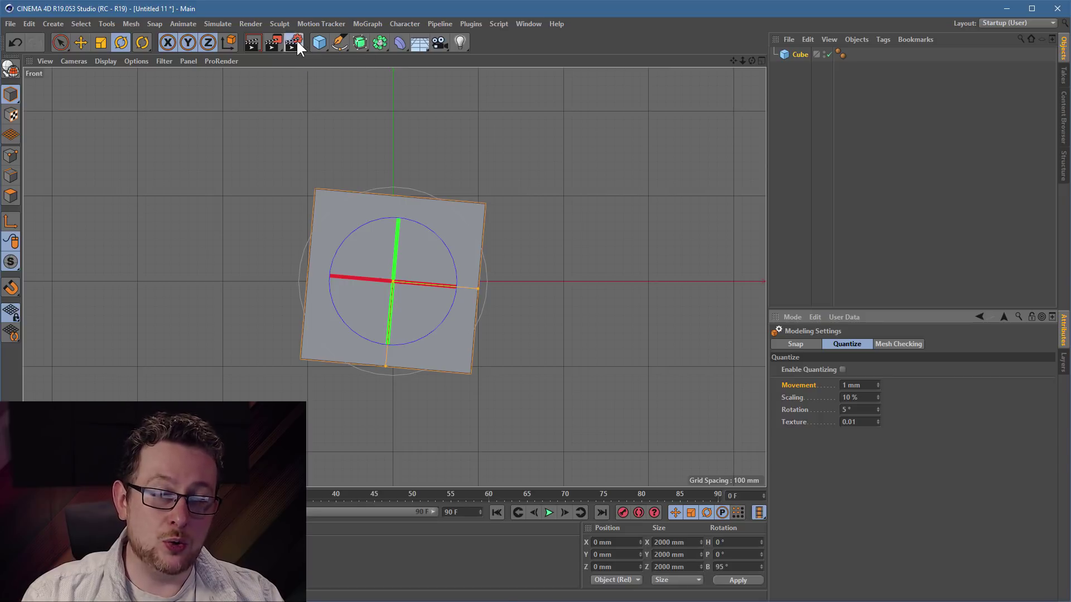
click(297, 40)
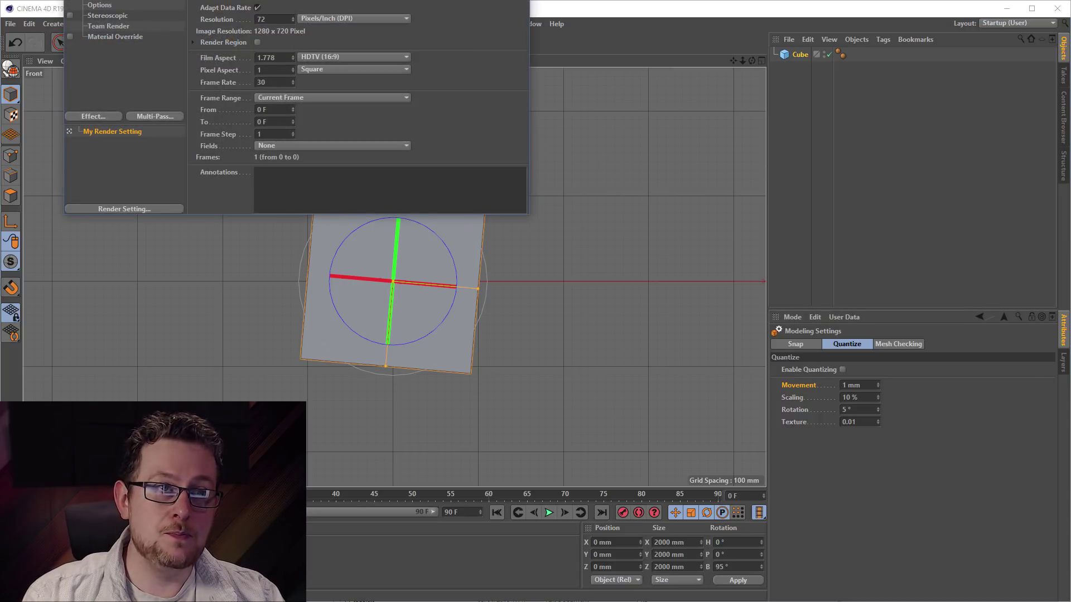
drag(253, 0, 391, 129)
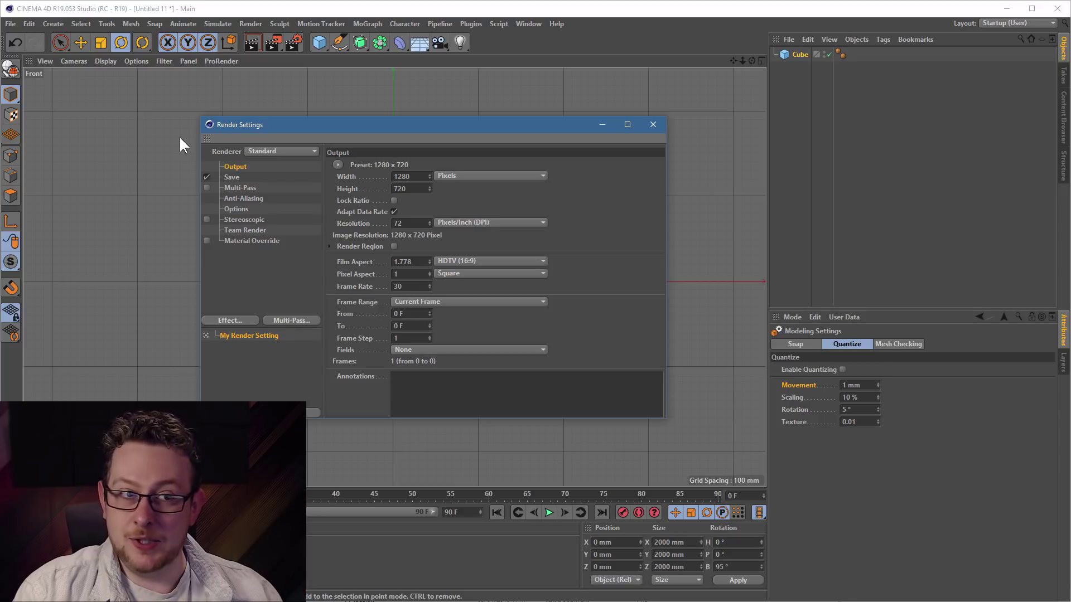
click(236, 209)
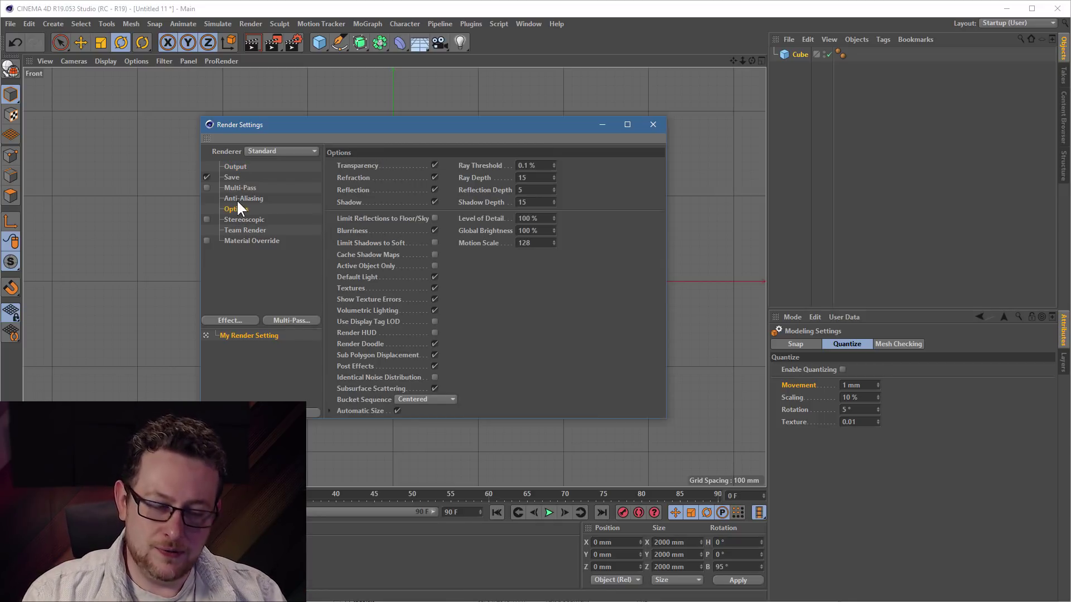
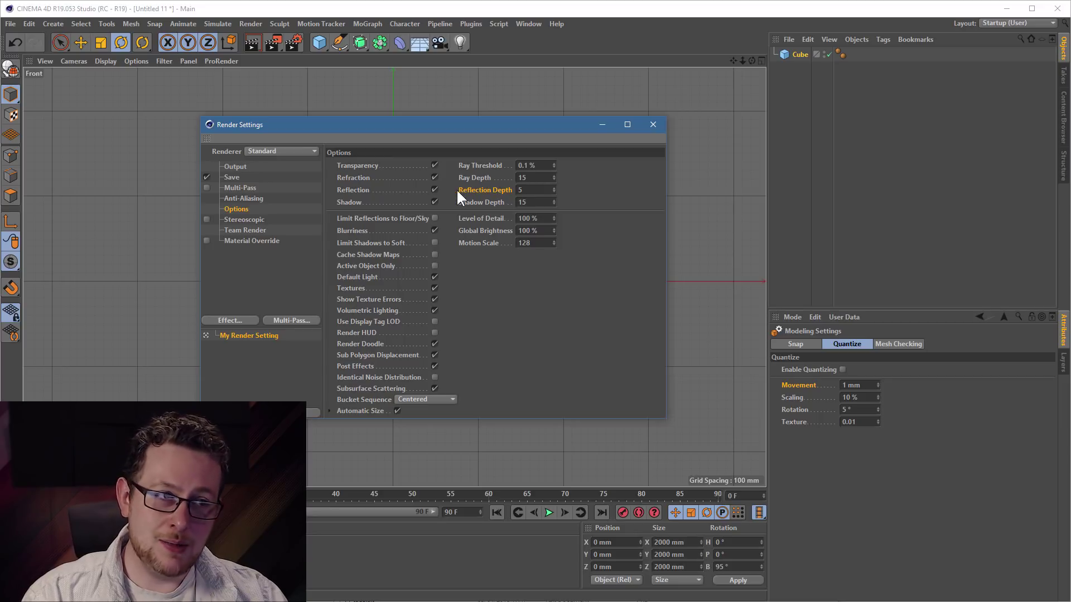
- Overwrite the Reflection Depth value on the Render Settings Options page with a new depth
drag(526, 190, 478, 189)
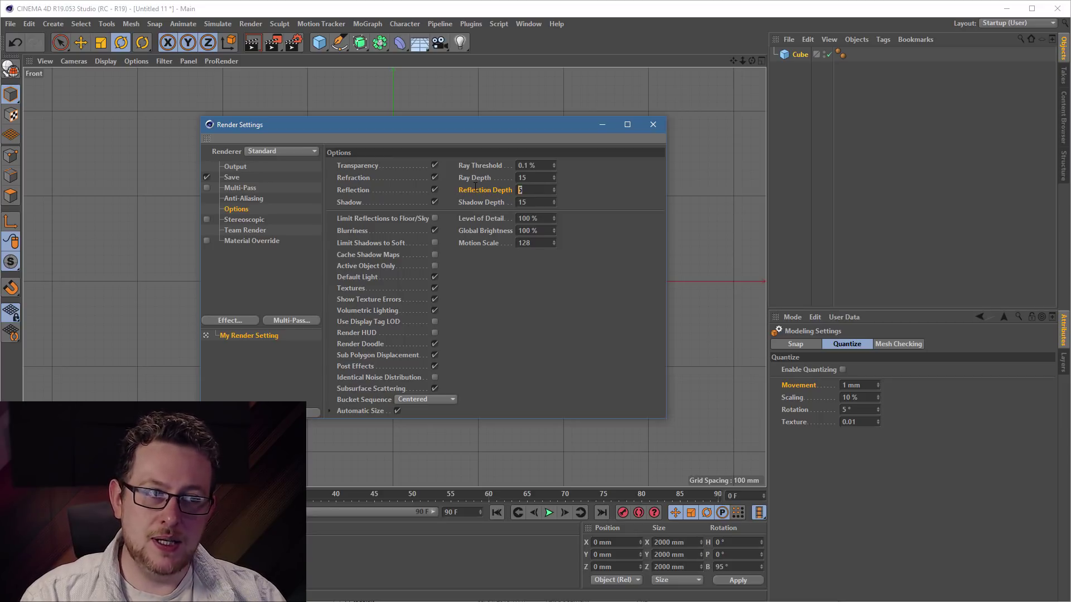
text(1)
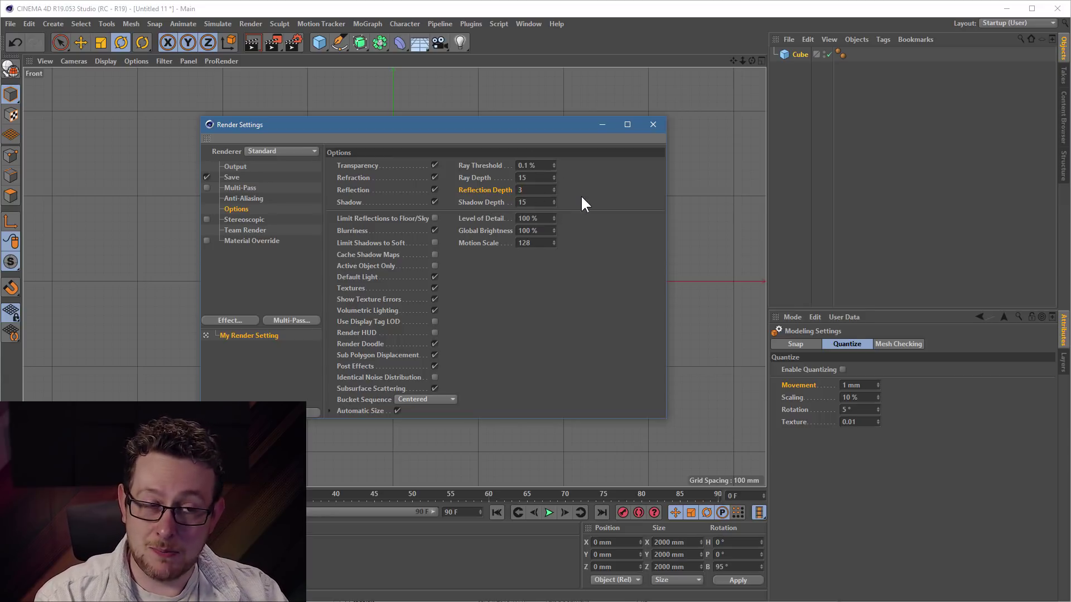
- Close Render Settings and look through the Window, Script and Plugins menus
click(648, 127)
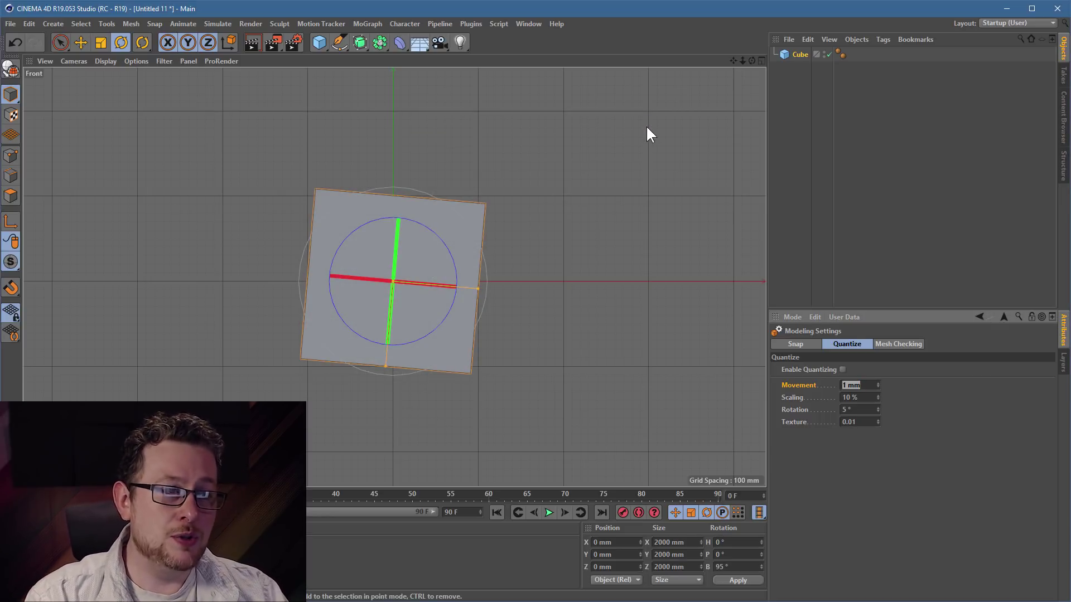
click(529, 23)
mouse_move(502, 22)
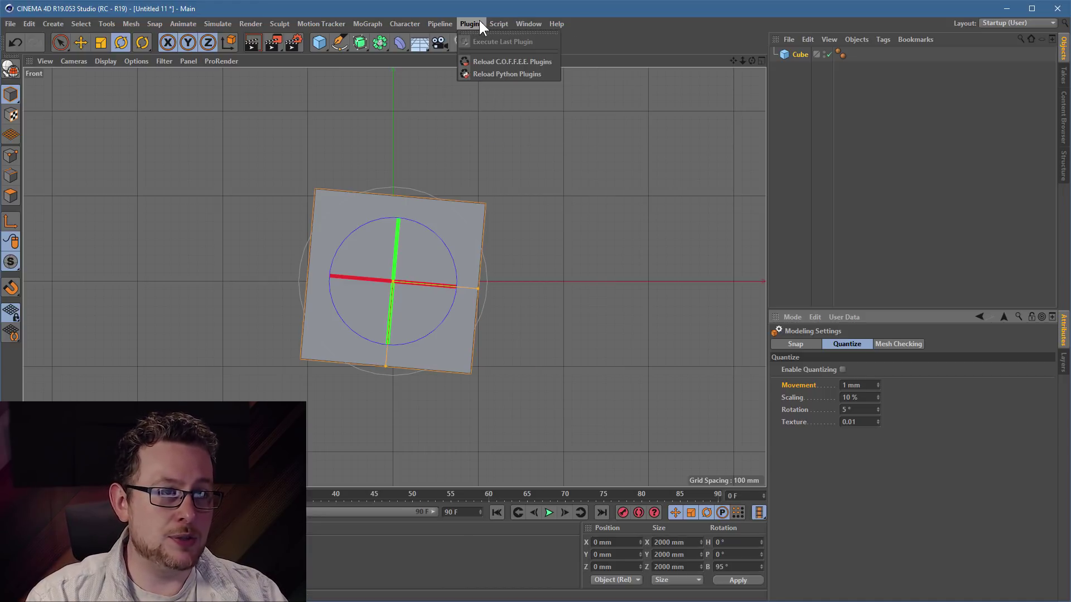
mouse_move(522, 45)
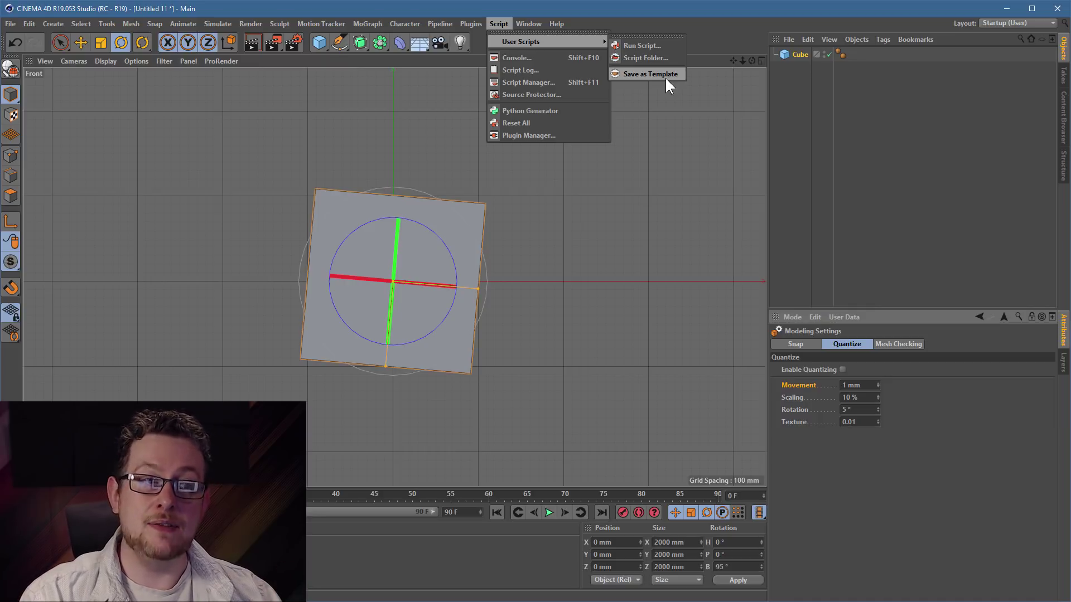
click(284, 113)
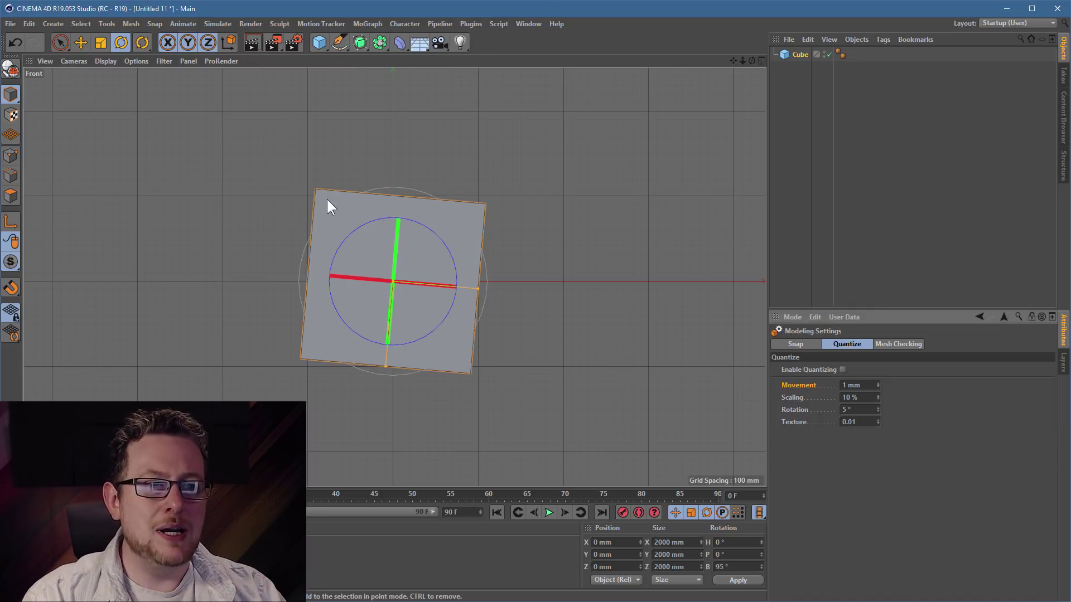
- Maximize the Perspective view and delete the Cube
middle_click(263, 159)
middle_click(264, 160)
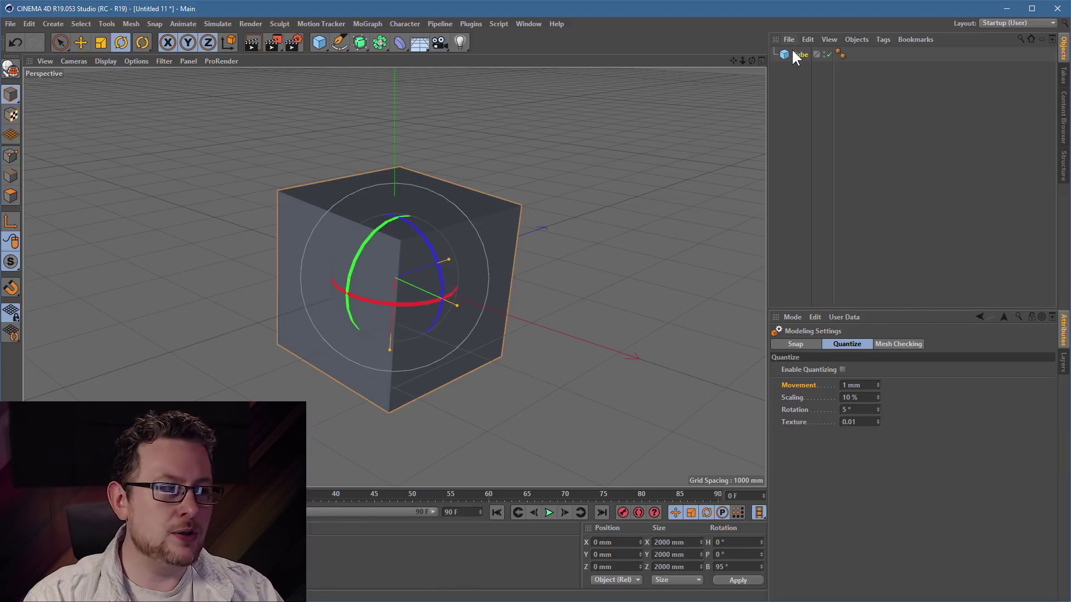
key(Delete)
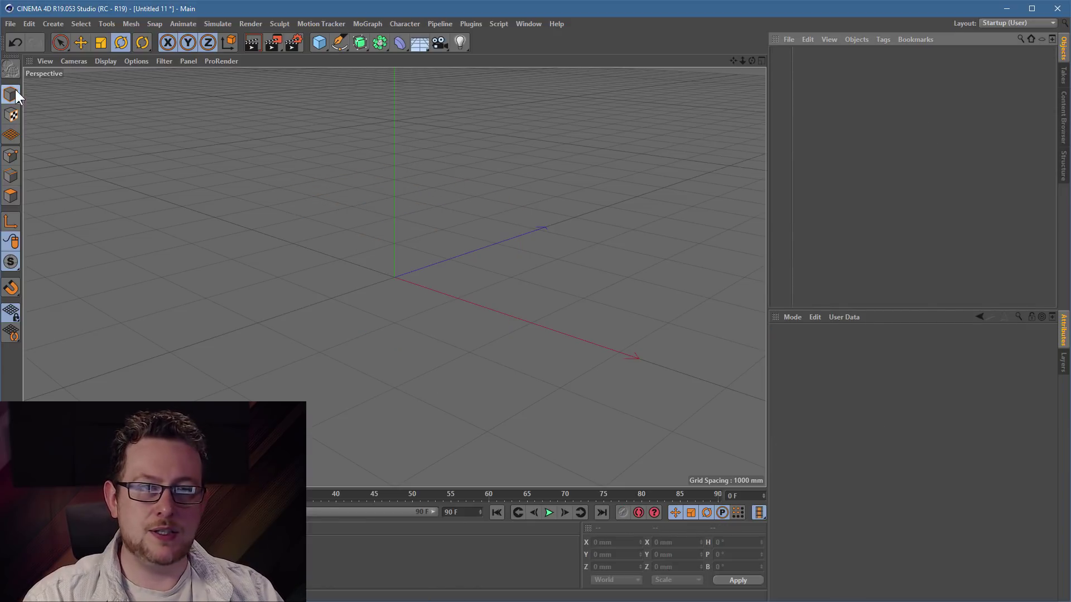
- Activate the Move tool and open Customize Commands from the top toolbar's palette menu
click(80, 43)
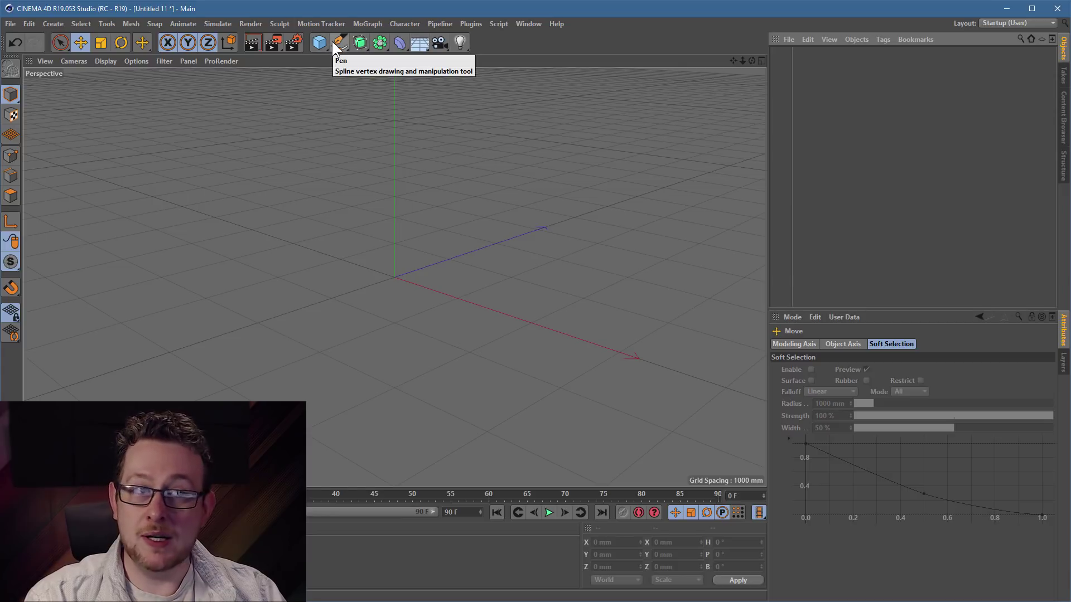
right_click(332, 41)
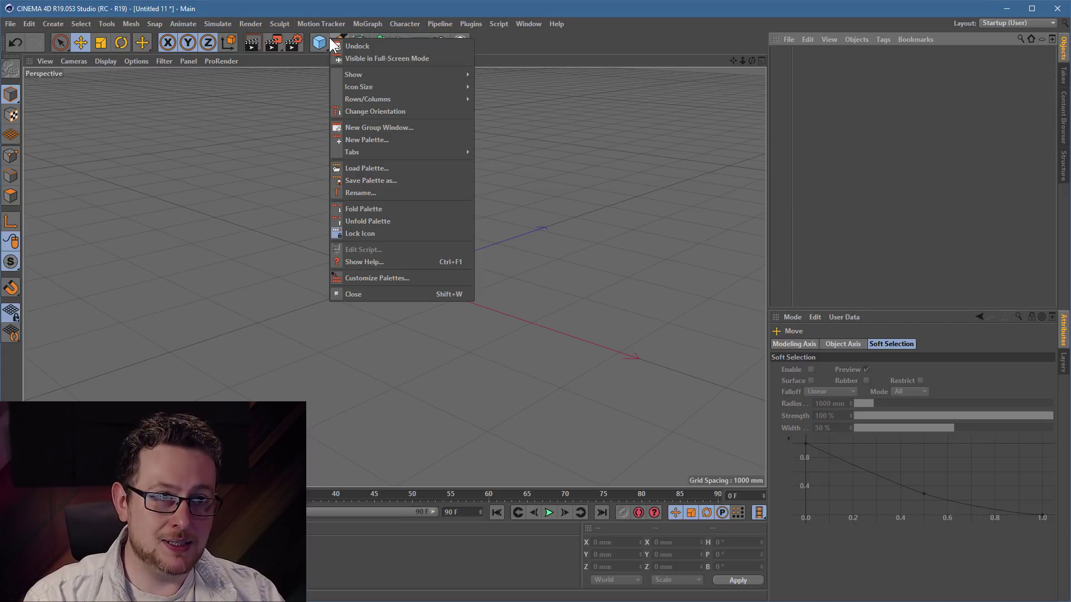
click(406, 282)
- Remove the workplane, sculpting brush and two other unused icons from the left modes palette
drag(134, 112, 559, 113)
drag(731, 184, 727, 160)
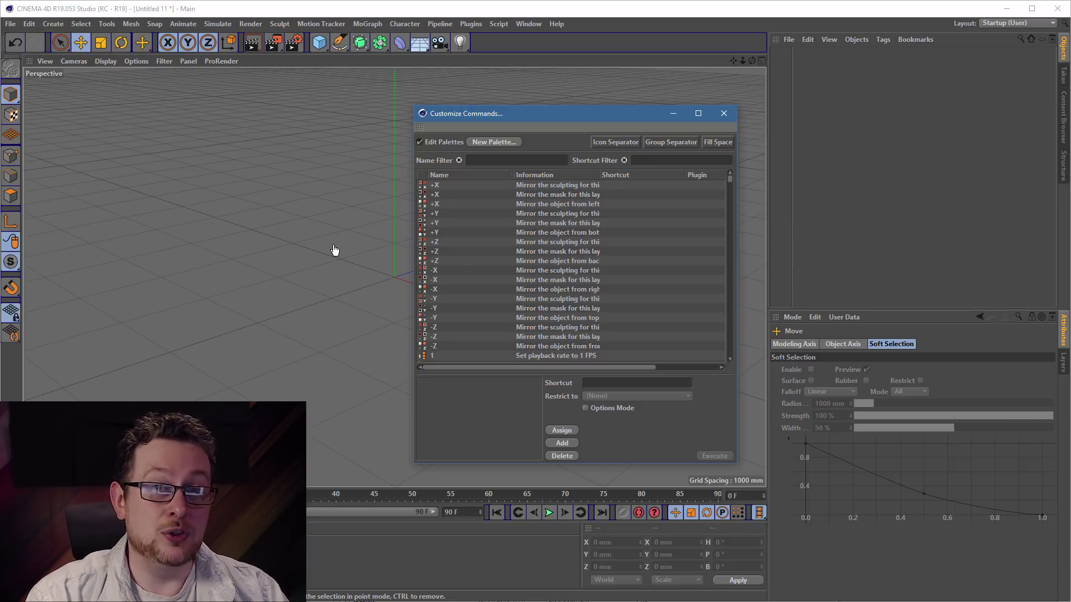
double_click(12, 140)
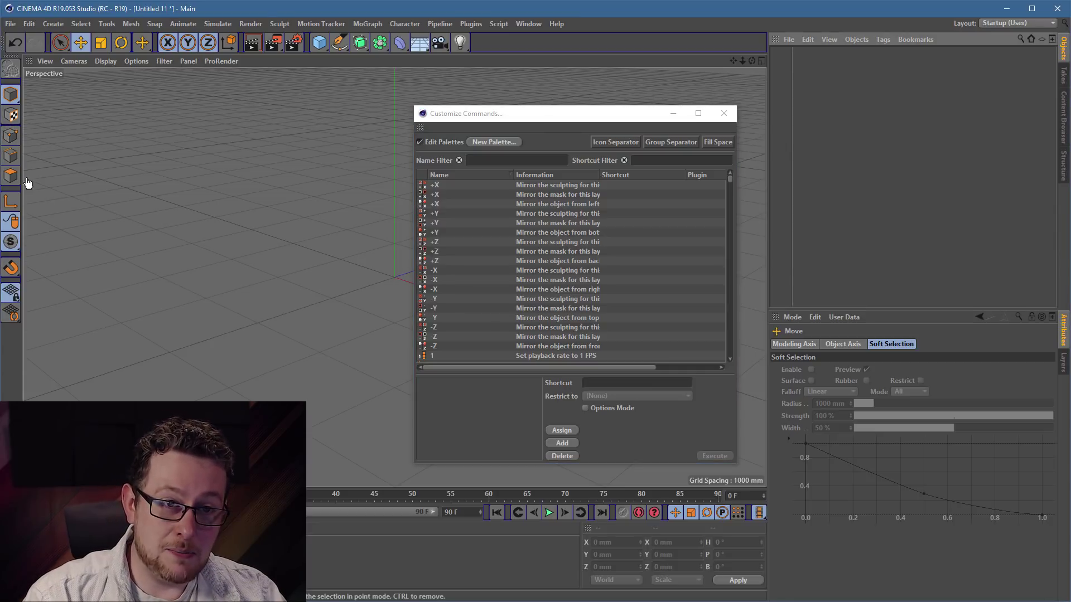
double_click(12, 294)
double_click(13, 294)
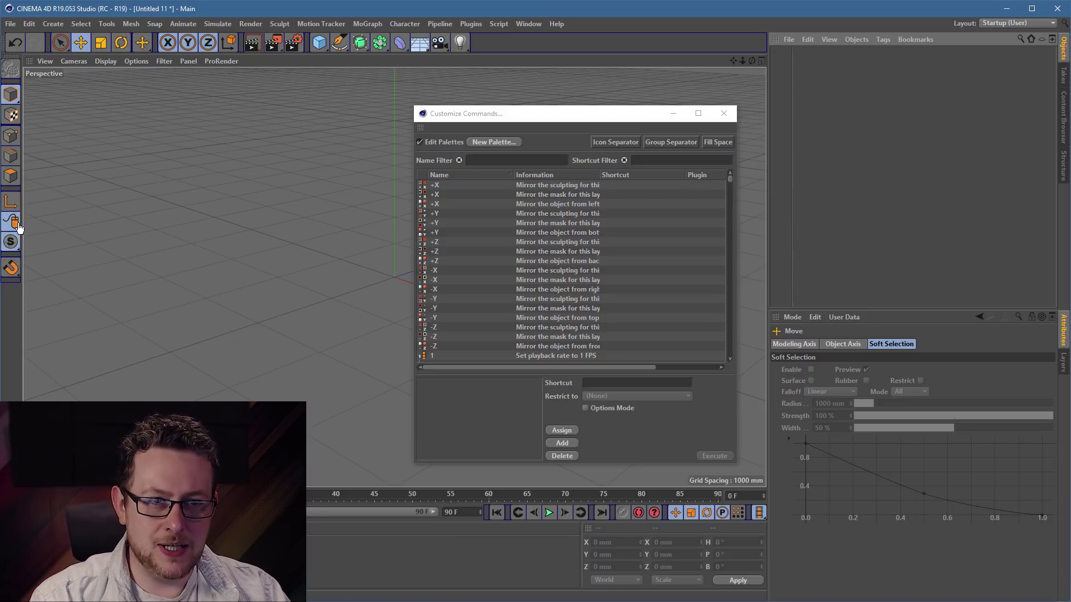
drag(15, 225, 184, 236)
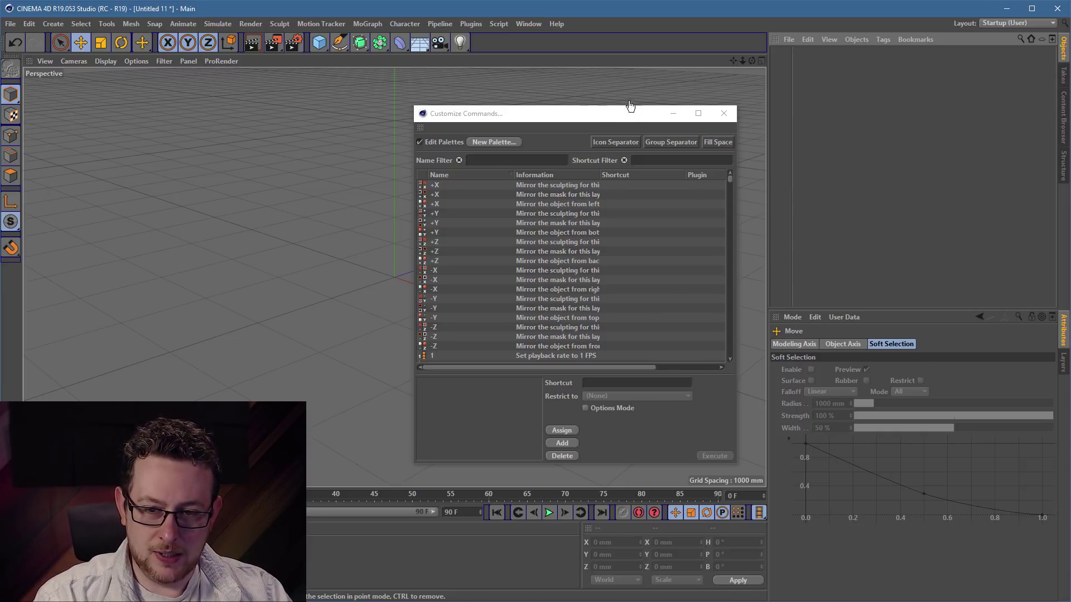
drag(592, 115, 391, 95)
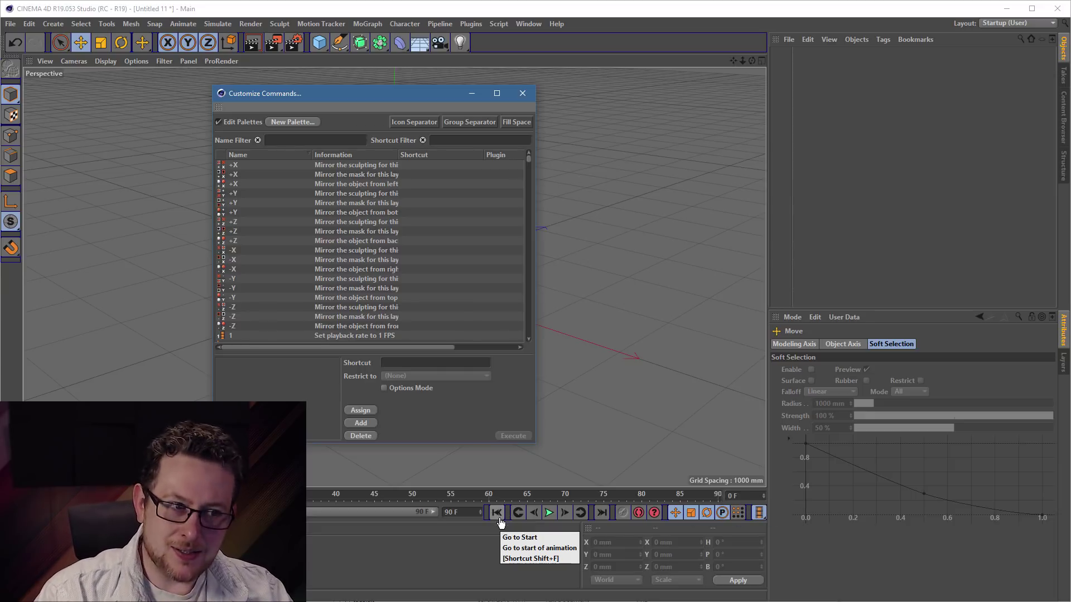
- Delete the Go to End button and its leftover separator from the playback palette
click(595, 515)
double_click(596, 515)
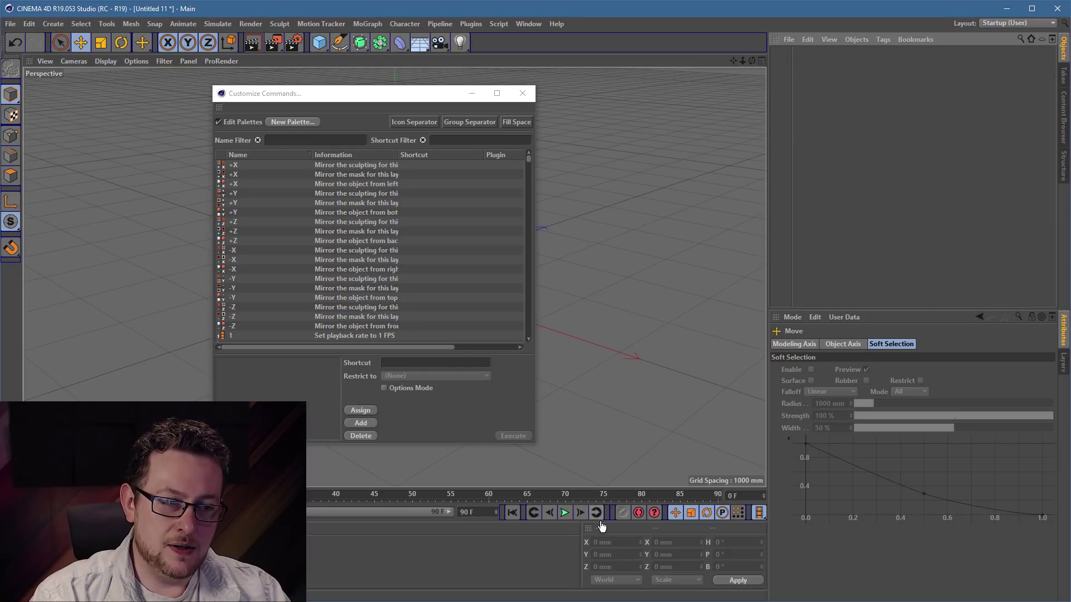
double_click(607, 514)
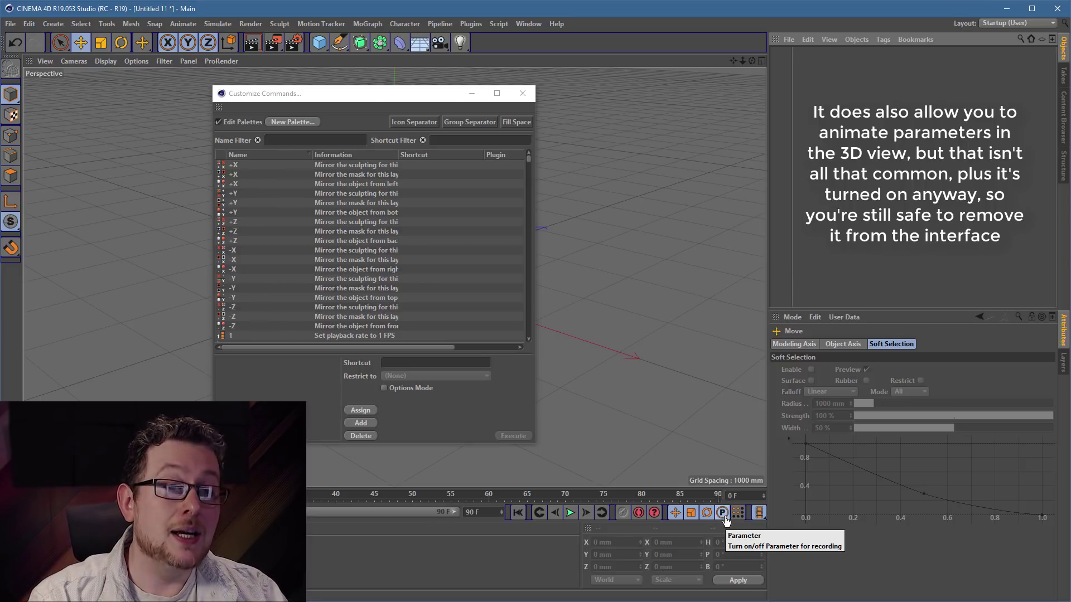
- Remove the Parameter recording, Point Level Animation and Keyframe Selection buttons from the timeline palette
double_click(725, 518)
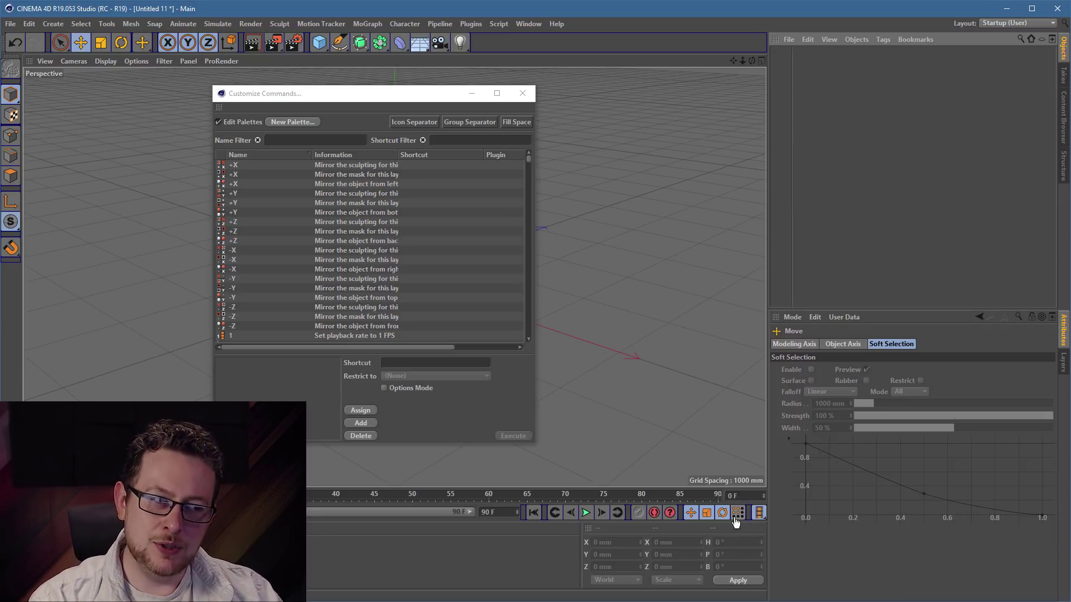
drag(741, 519, 740, 537)
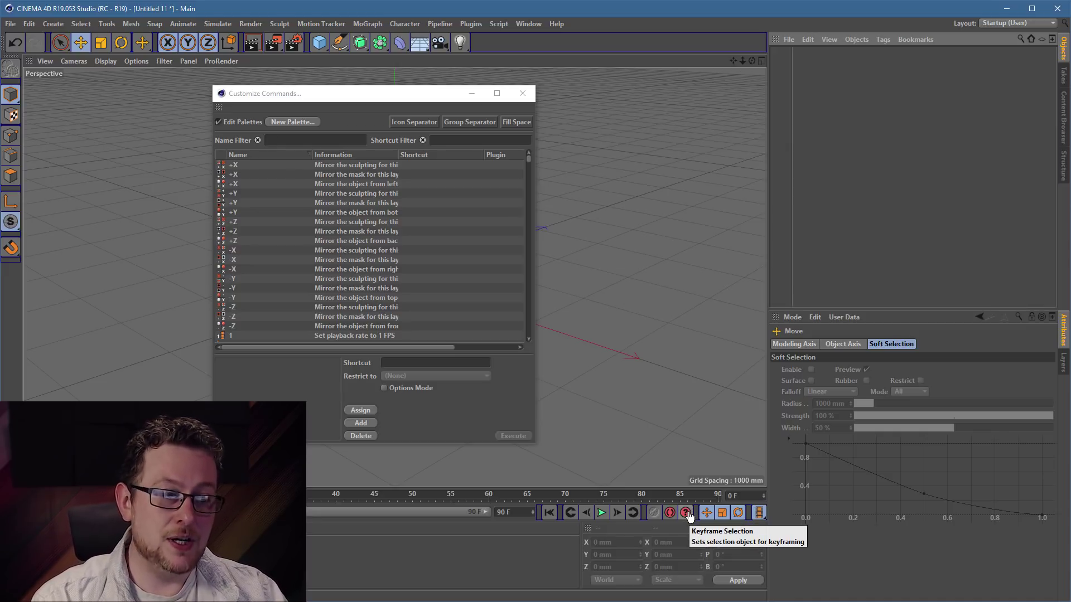
drag(685, 513, 693, 459)
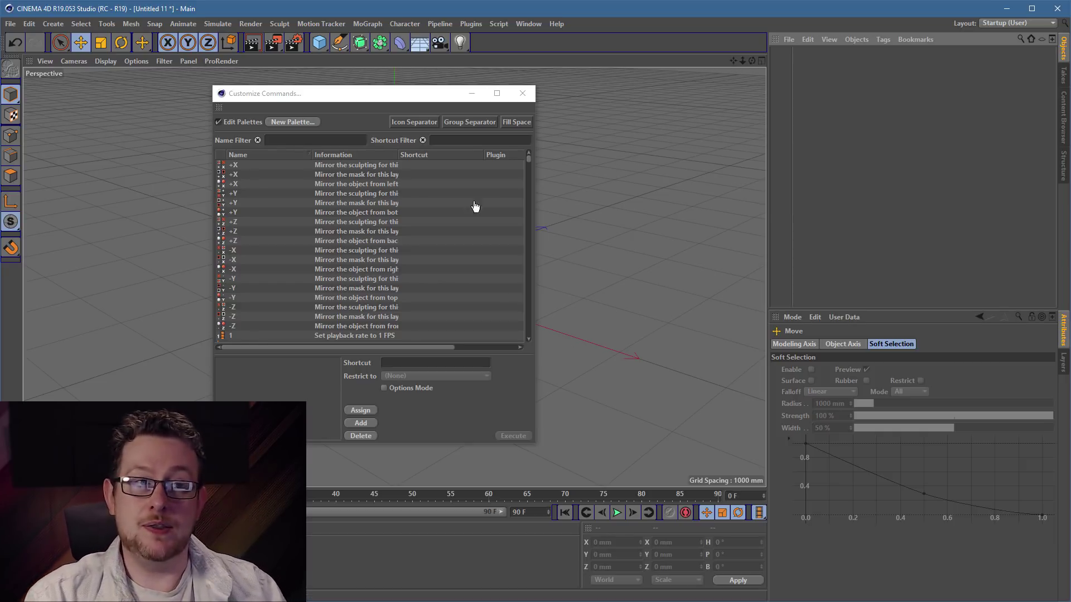
- Turn off Edit Palettes and show the MoGraph Effector submenu
drag(318, 95, 276, 89)
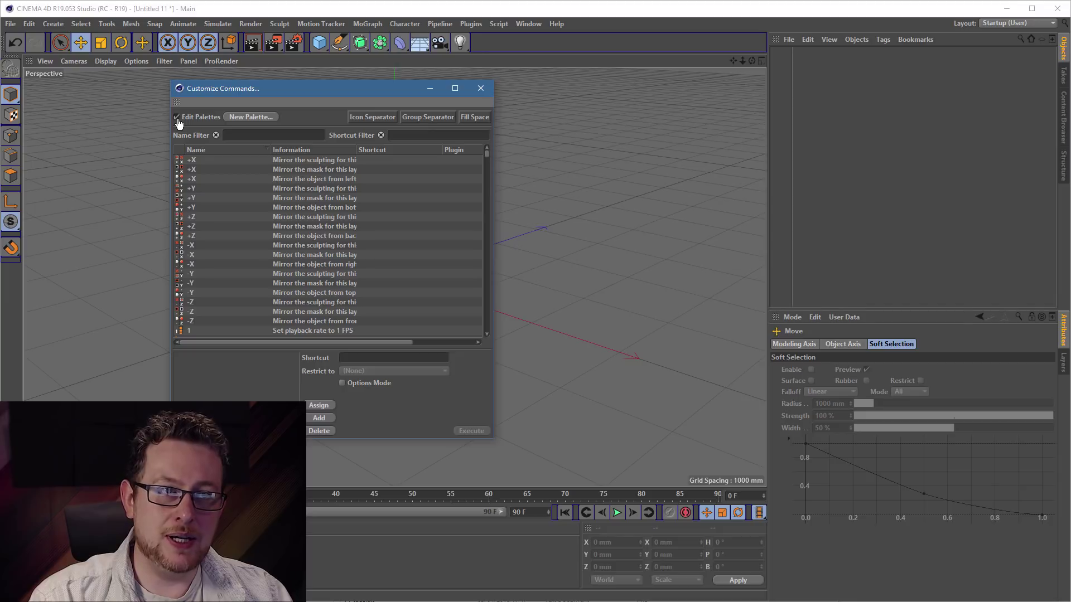
click(177, 117)
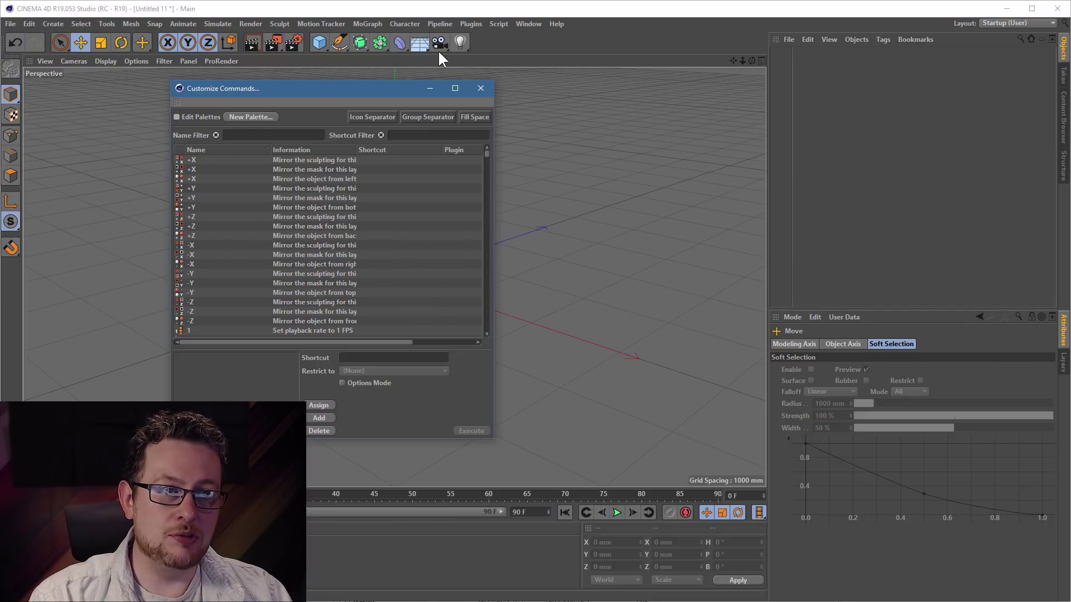
click(376, 23)
mouse_move(379, 38)
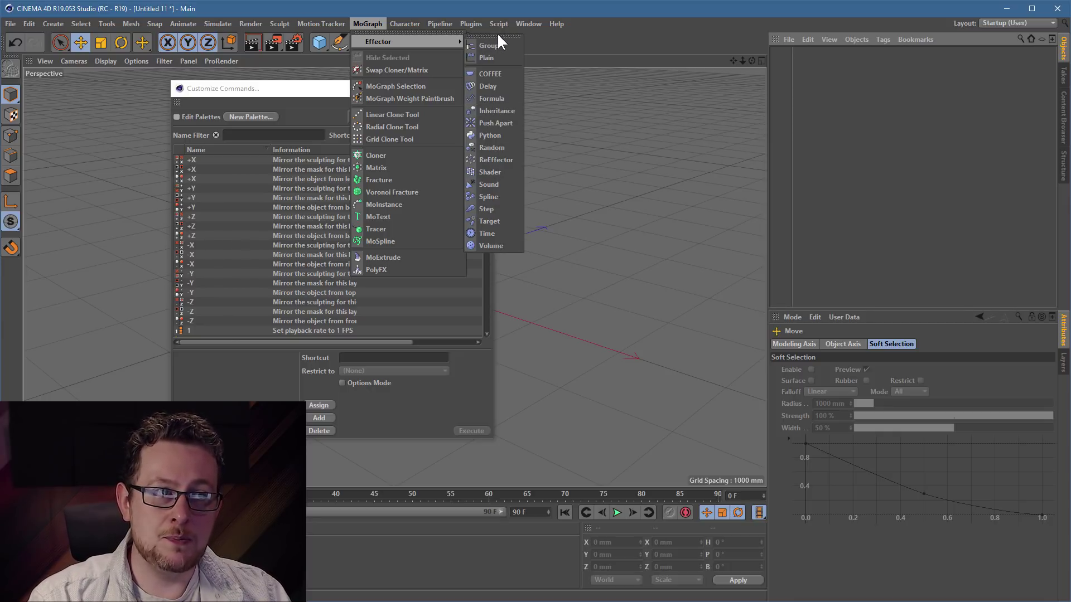
- Tear off the Effector submenu as a floating palette and drag Python and Step onto the top toolbar
drag(492, 31, 570, 115)
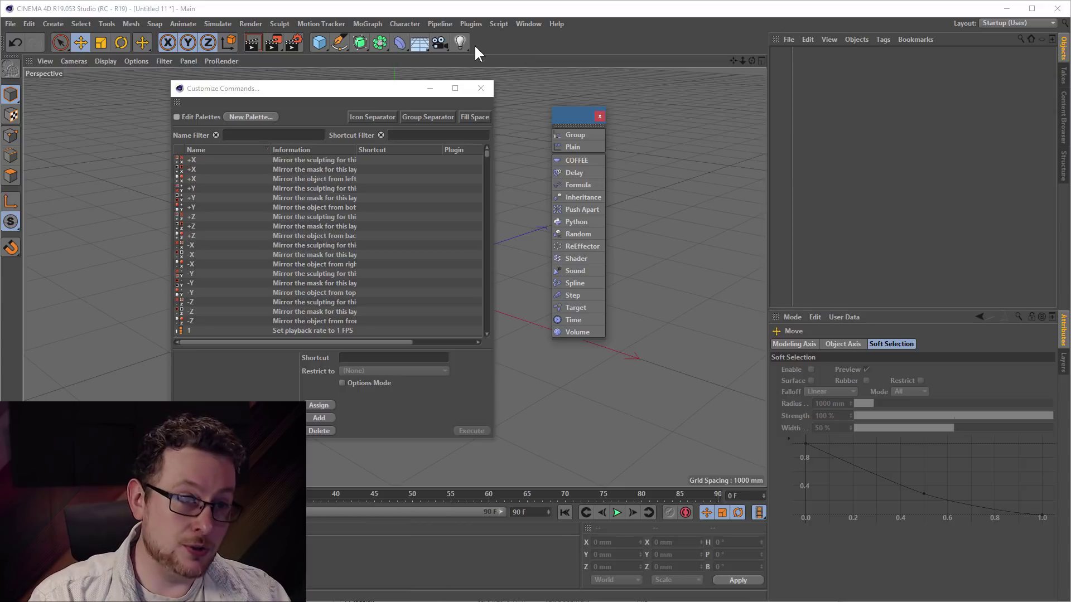
click(176, 116)
drag(574, 114, 593, 61)
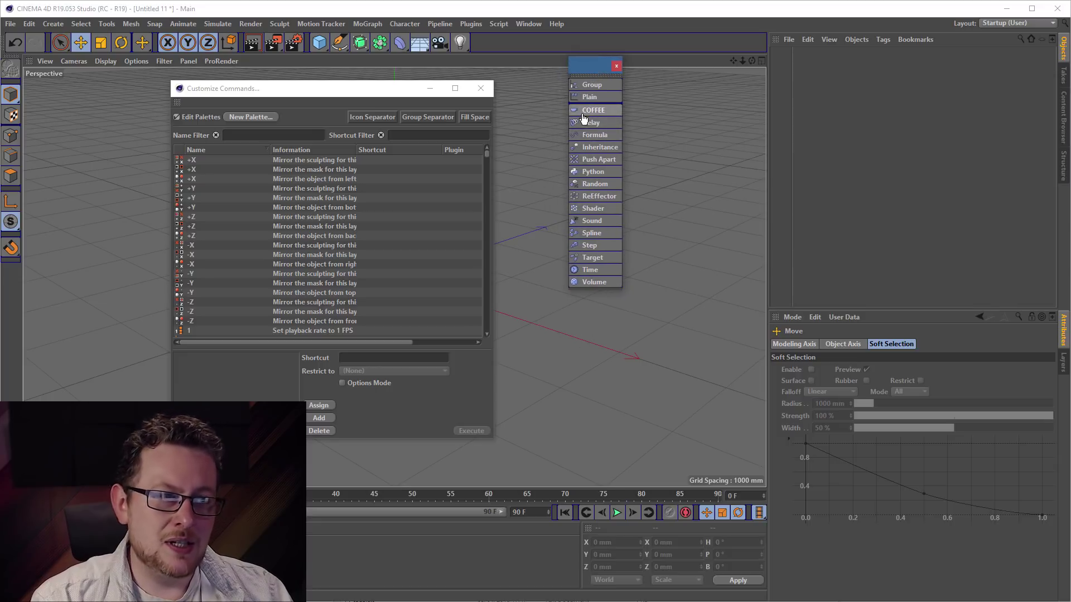
drag(586, 175, 472, 46)
drag(582, 239, 497, 46)
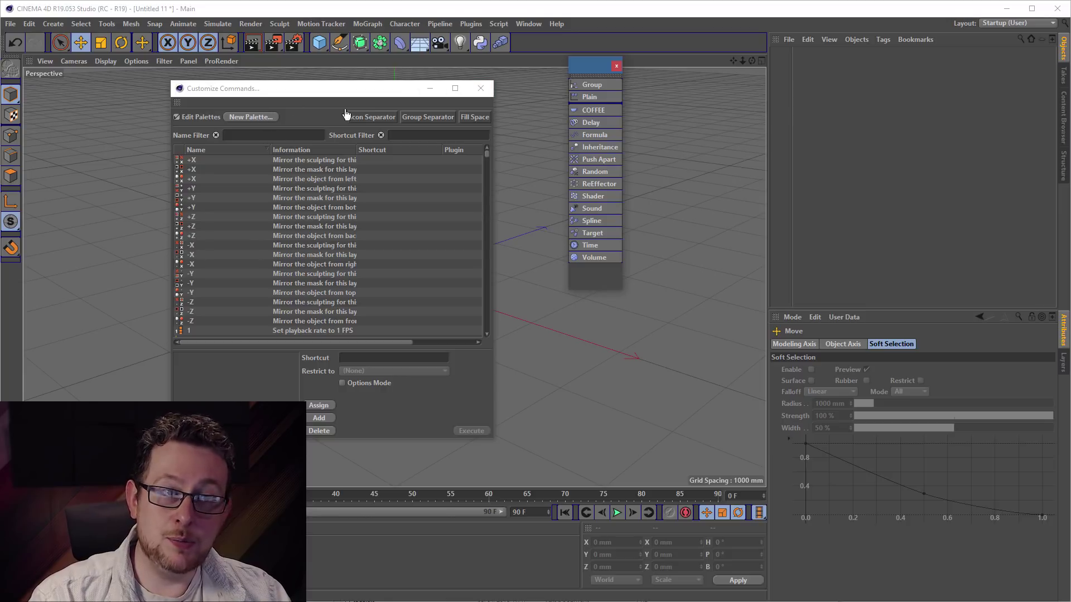
click(177, 117)
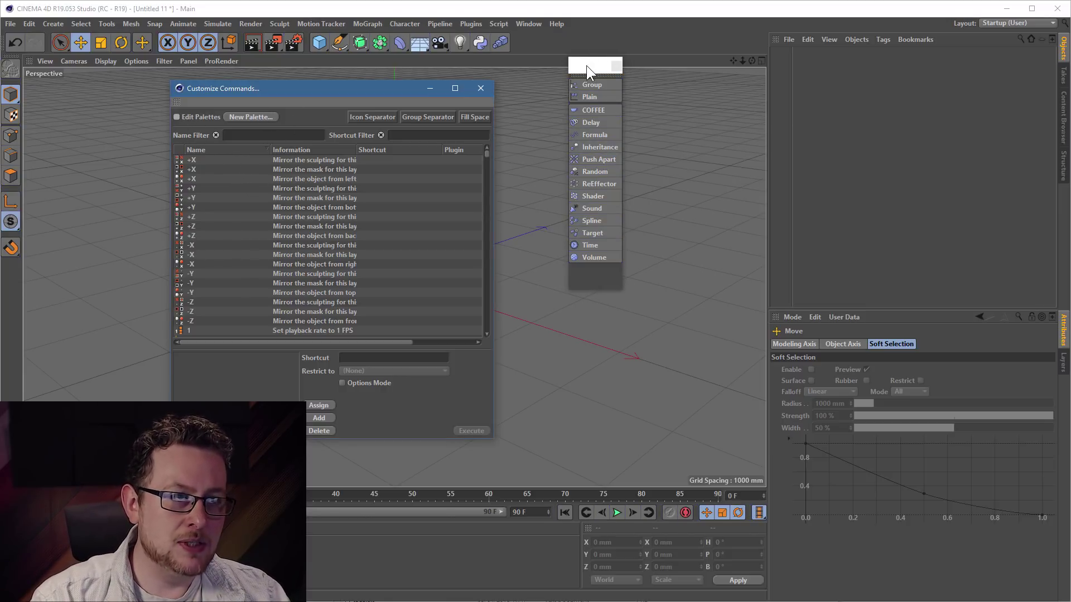
drag(586, 65, 539, 77)
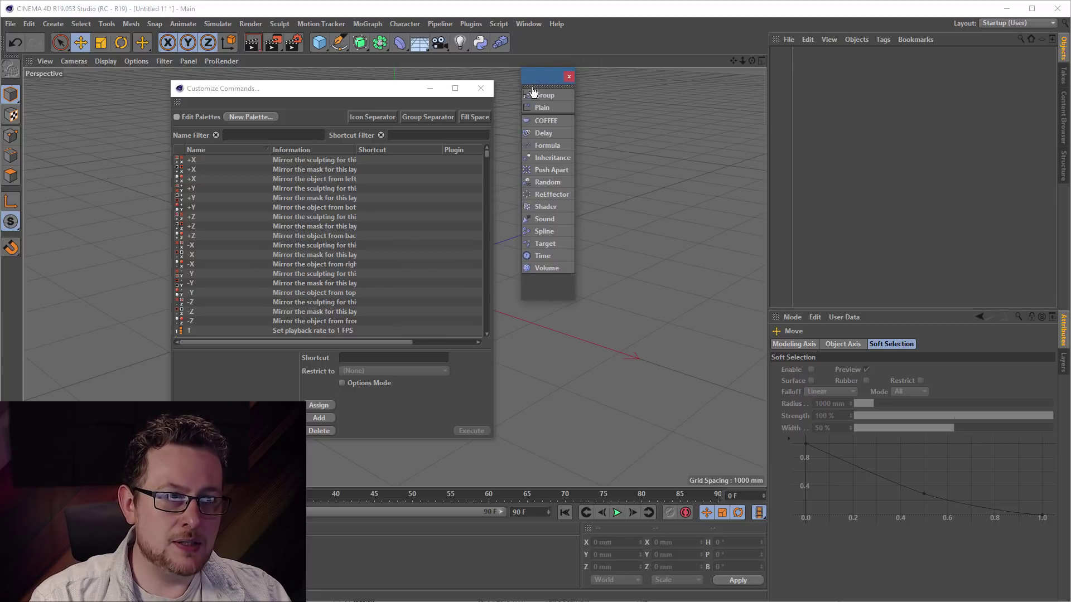
- Fold the effector palette into one group and add it to the end of the top toolbar
right_click(541, 131)
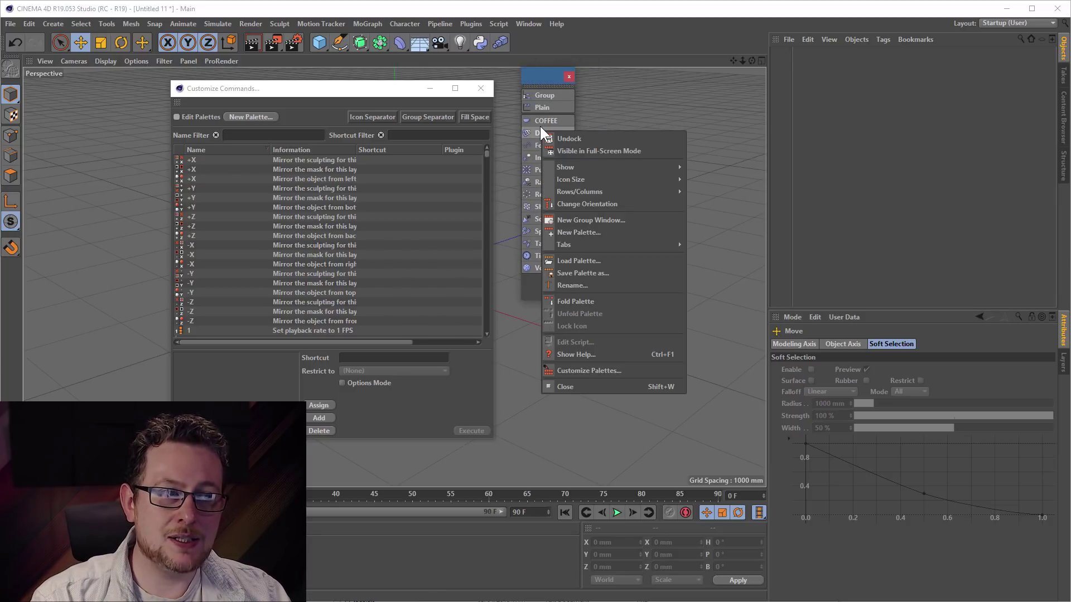
click(591, 304)
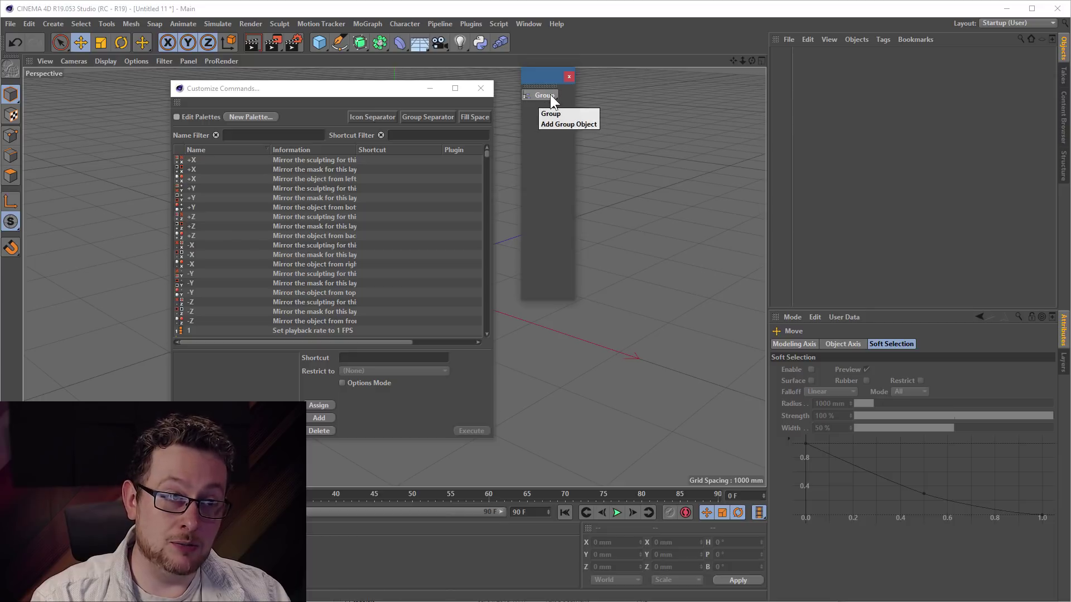
click(178, 117)
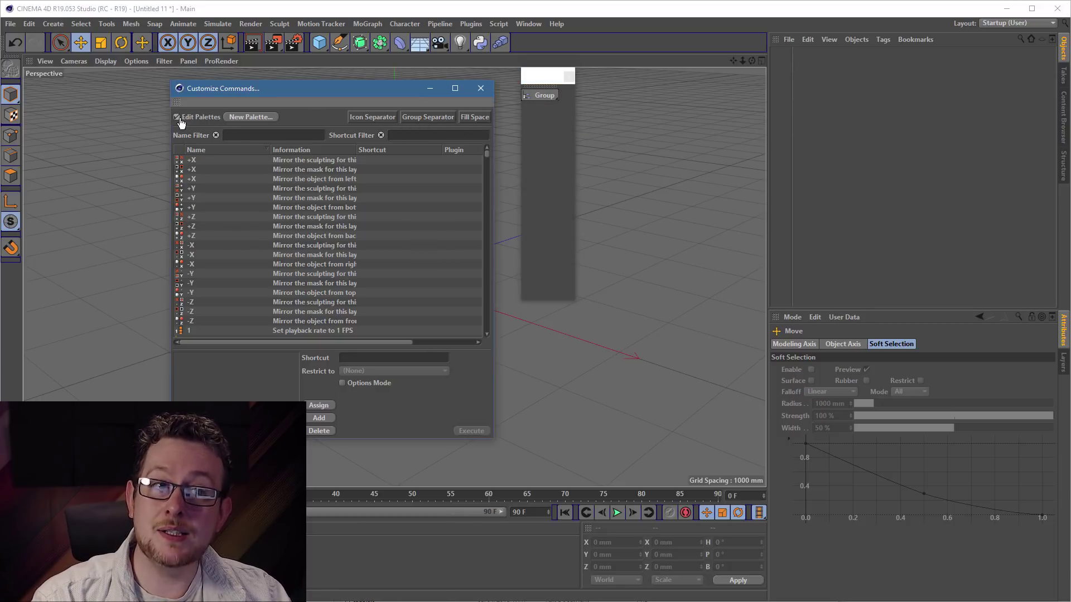
mouse_move(540, 100)
mouse_down()
mouse_move(535, 53)
mouse_move(511, 45)
mouse_up()
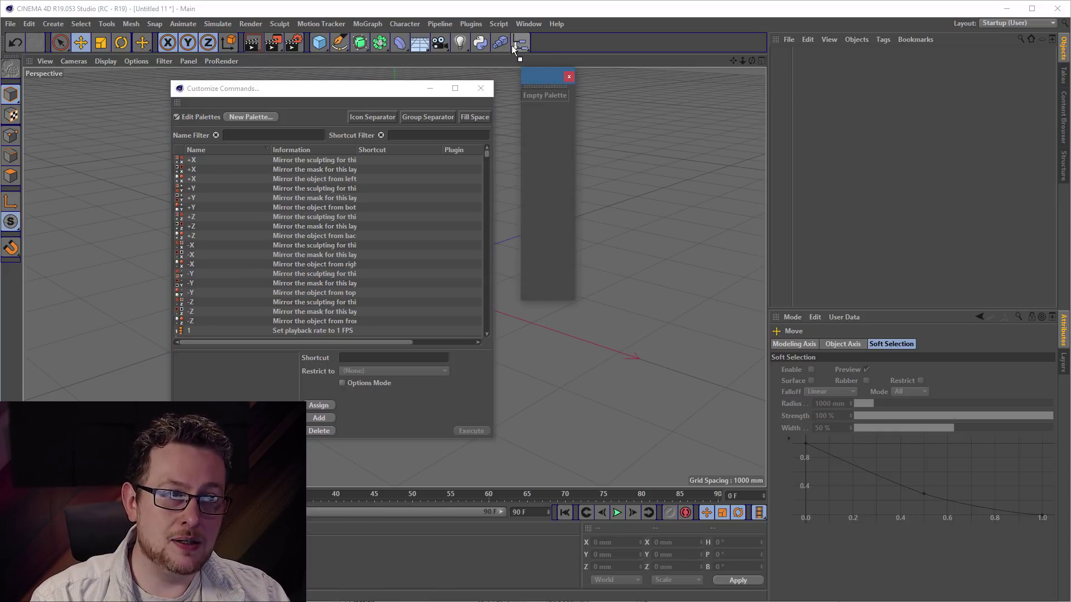
- Close the empty floating palette and Customize Commands, then expand the folded group to check all effectors
click(569, 75)
click(178, 118)
click(479, 86)
drag(522, 40, 238, 44)
click(204, 23)
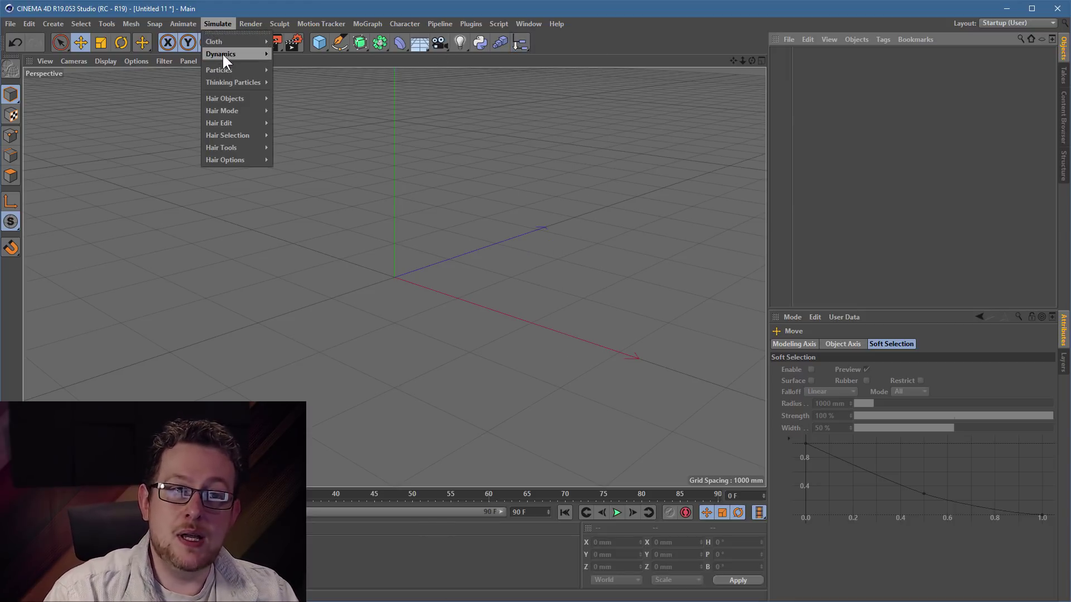
mouse_move(229, 68)
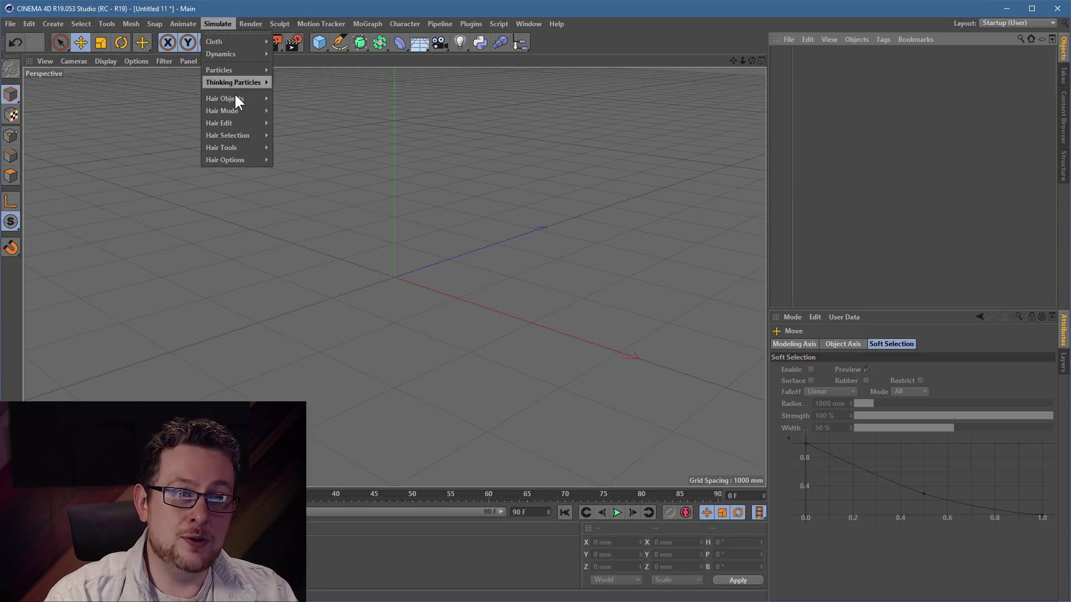
mouse_move(233, 98)
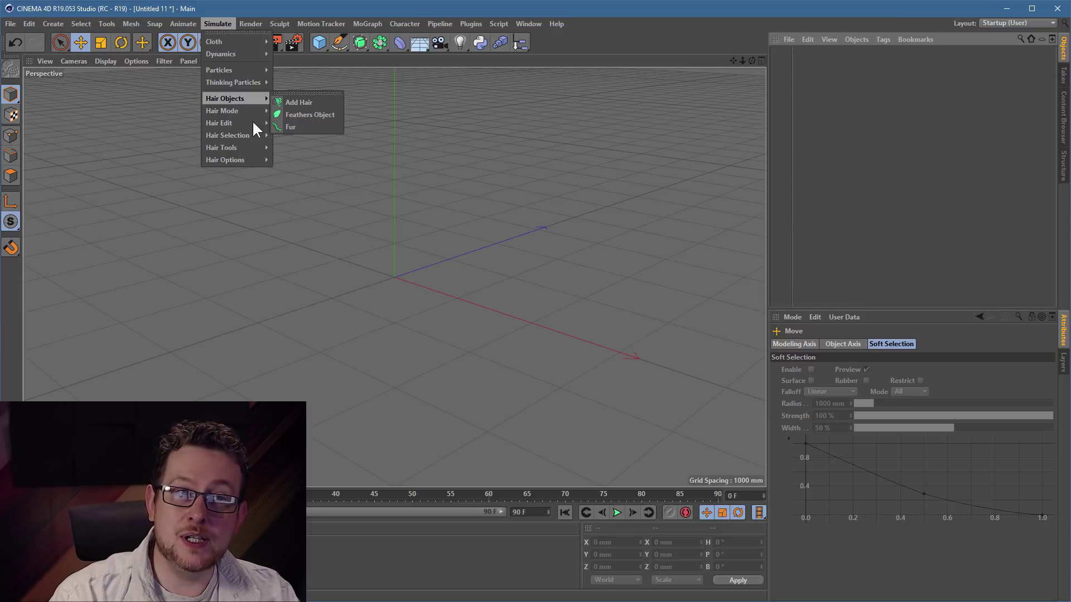
click(516, 190)
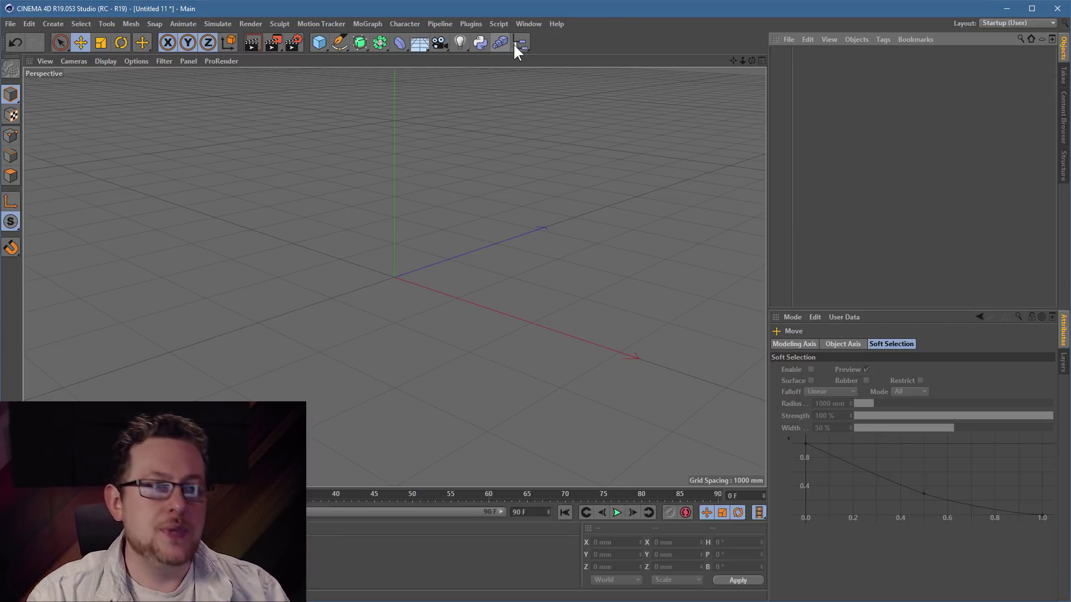
- Show the Window > Customization submenu with Save as Startup Layout
click(529, 23)
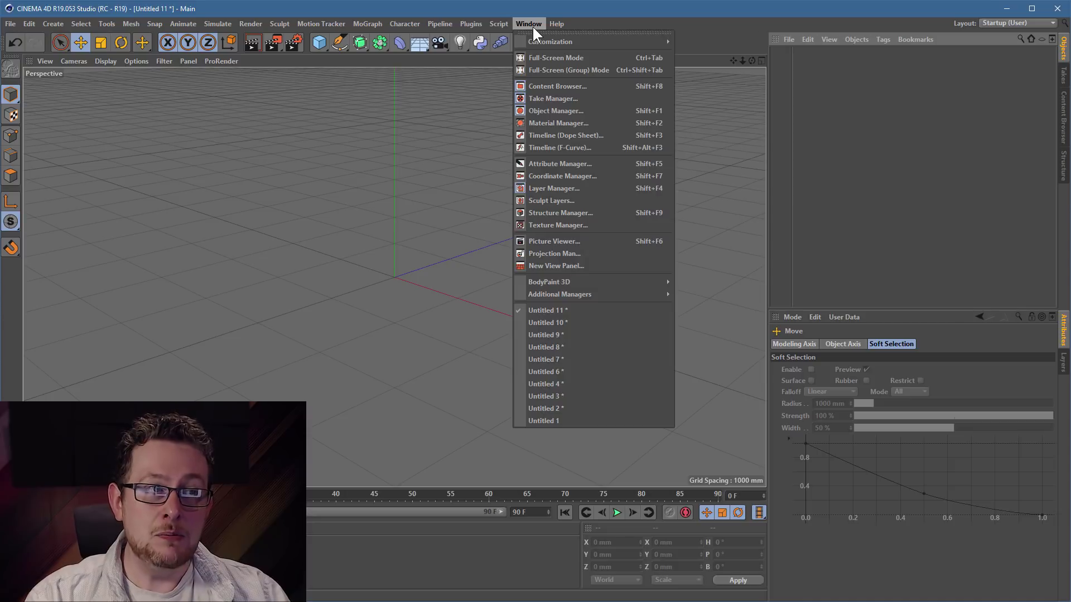
mouse_move(544, 41)
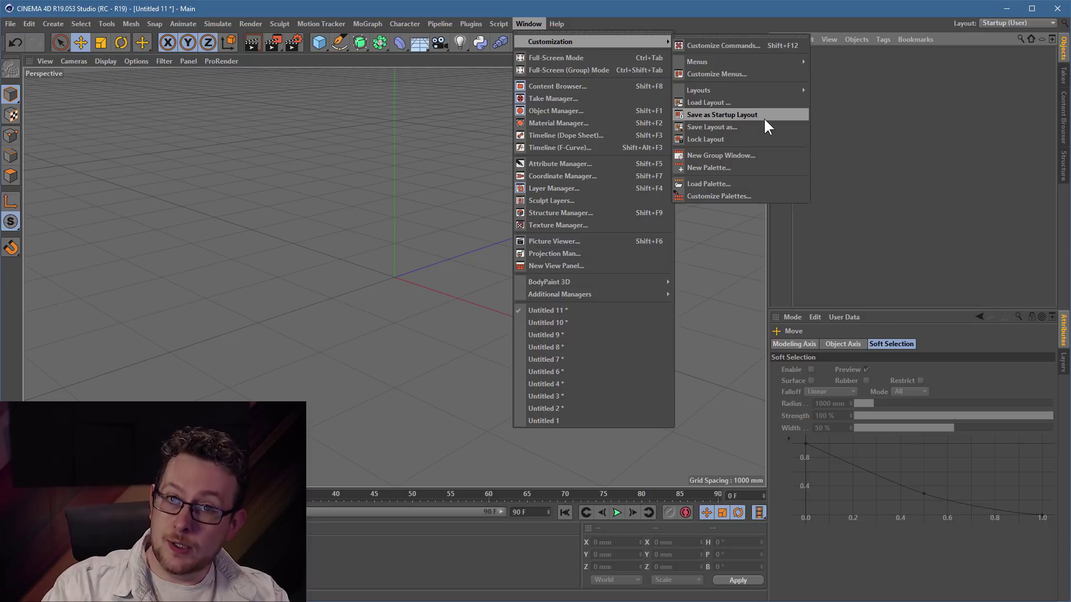
click(492, 206)
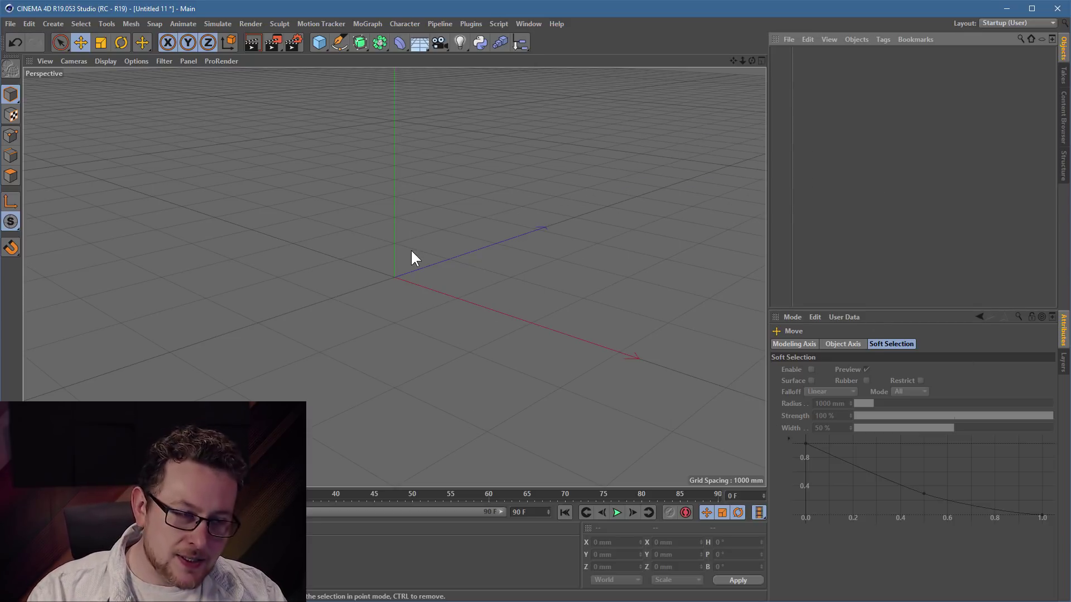
click(529, 23)
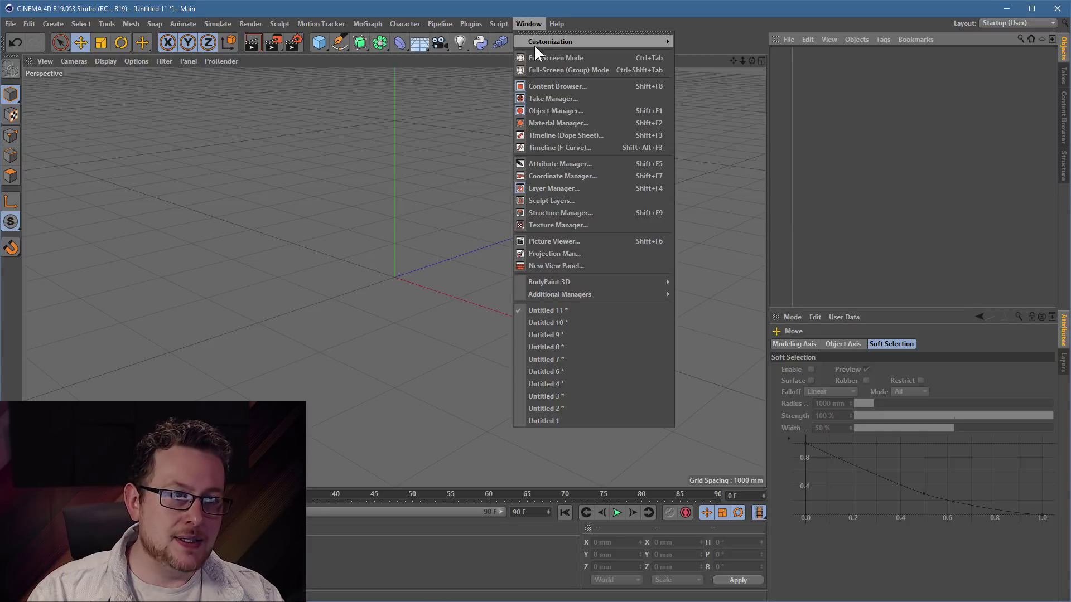
mouse_move(496, 24)
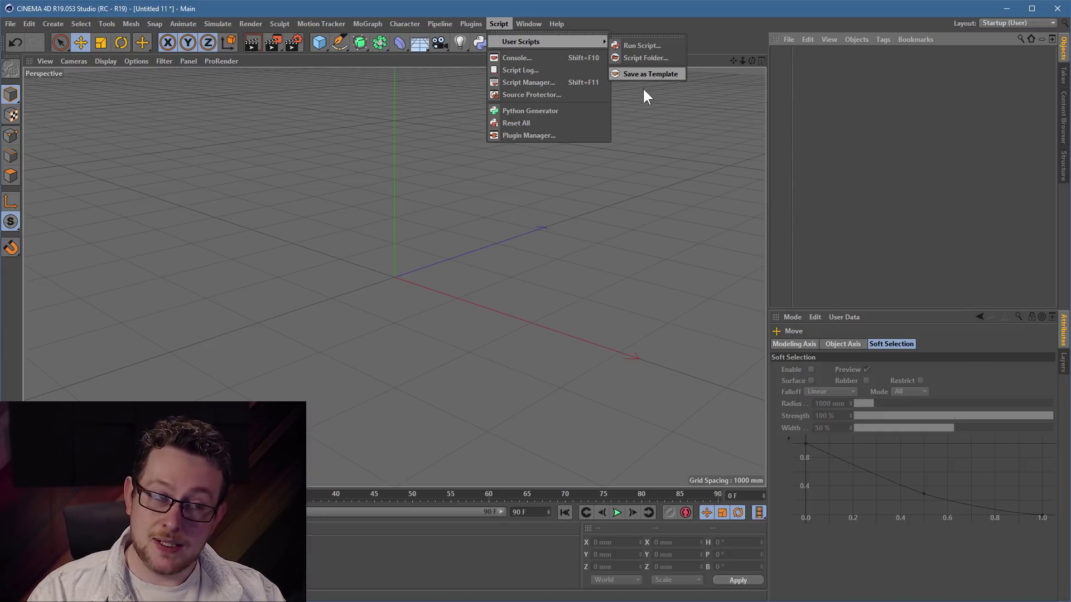
click(817, 275)
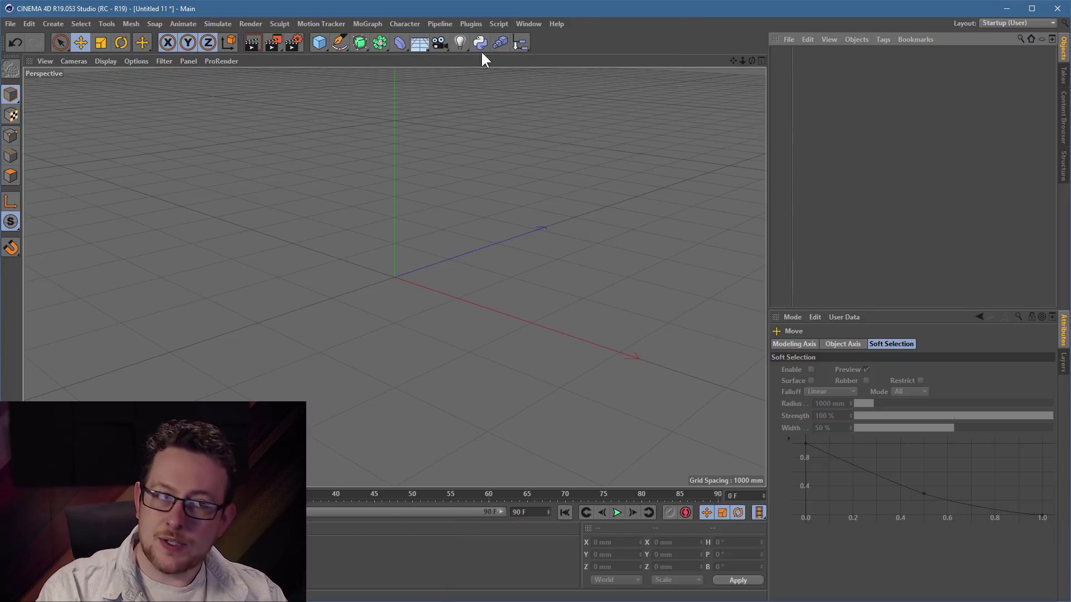
click(536, 24)
mouse_move(587, 41)
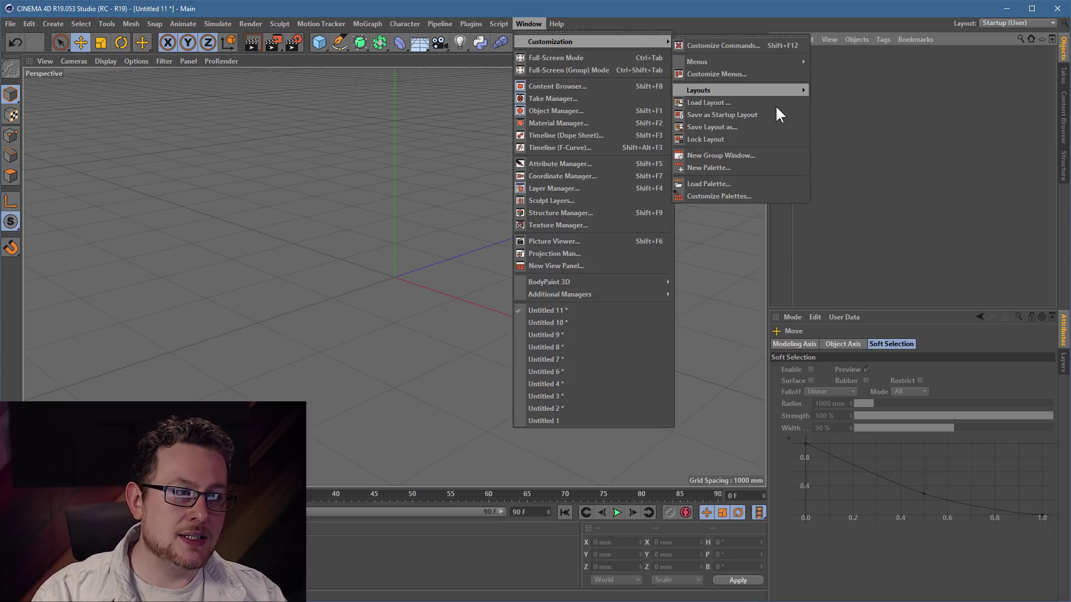